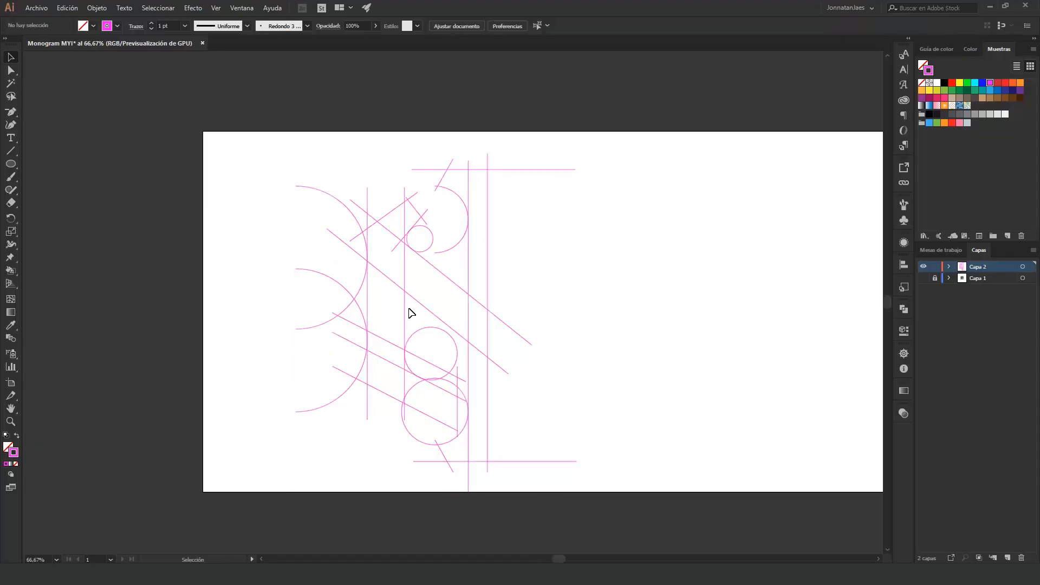
Reflect a copy of all the pink construction lines about a vertical axis and move the mirrored half right to complete the monogram's framework
{"action": "left_click_drag", "start_coordinate": [272, 154], "coordinate": [555, 464]}
{"action": "right_click", "coordinate": [403, 264]}
{"action": "mouse_move", "coordinate": [442, 404]}
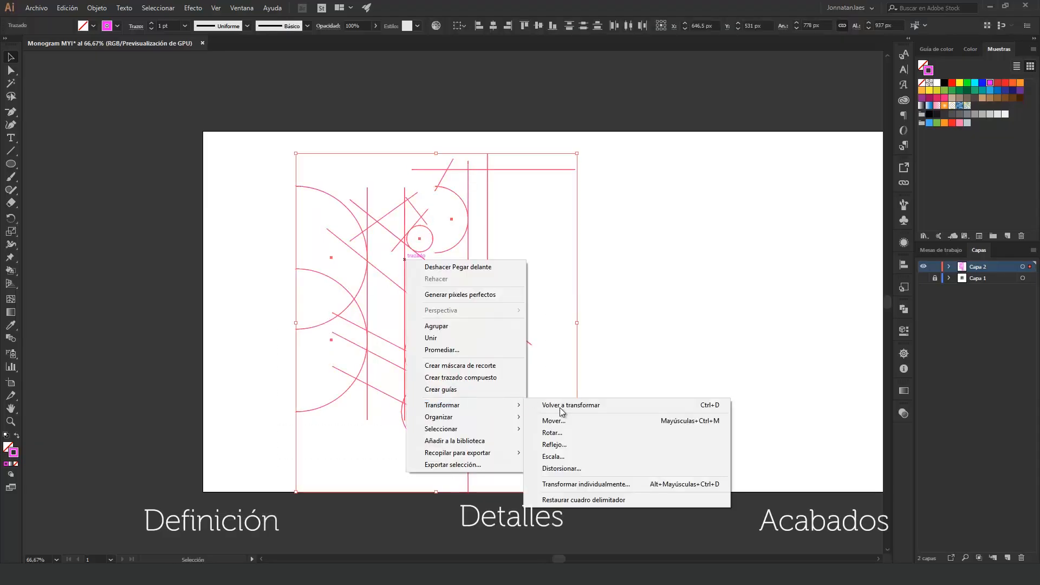
{"action": "left_click", "coordinate": [544, 440]}
{"action": "left_click", "coordinate": [669, 251]}
{"action": "left_click", "coordinate": [684, 362]}
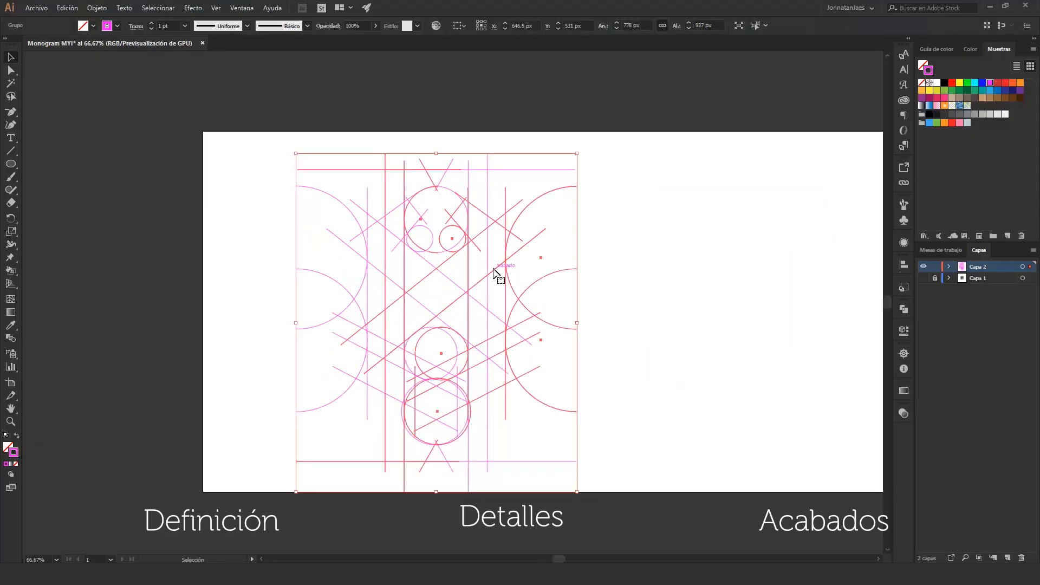
{"action": "left_click_drag", "start_coordinate": [476, 287], "coordinate": [563, 277]}
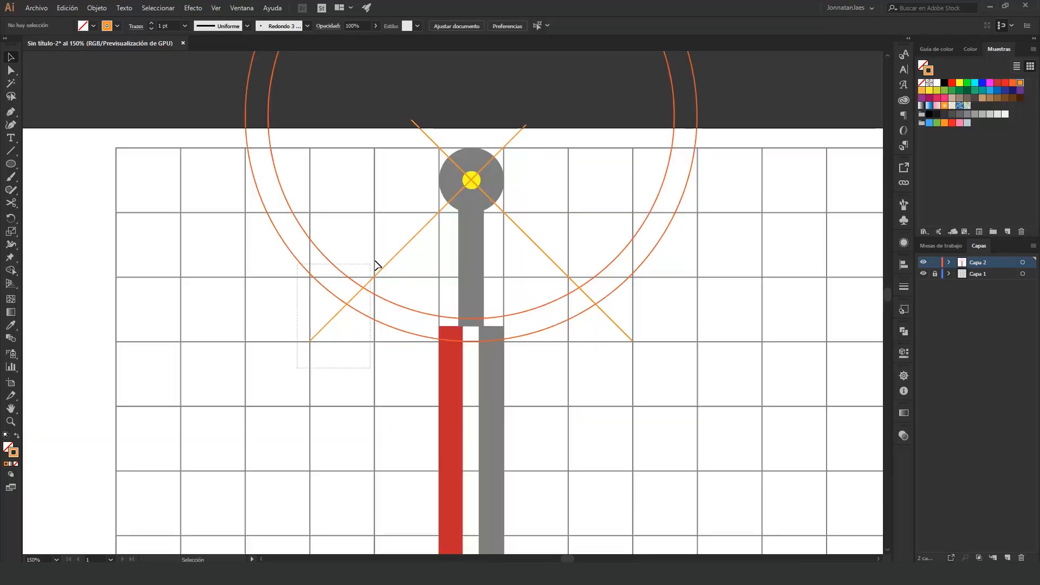
Merge the ring section between the two diagonal lines into one arc with the Shape Builder tool and delete the leftover construction paths
{"action": "key", "text": "shift+m"}
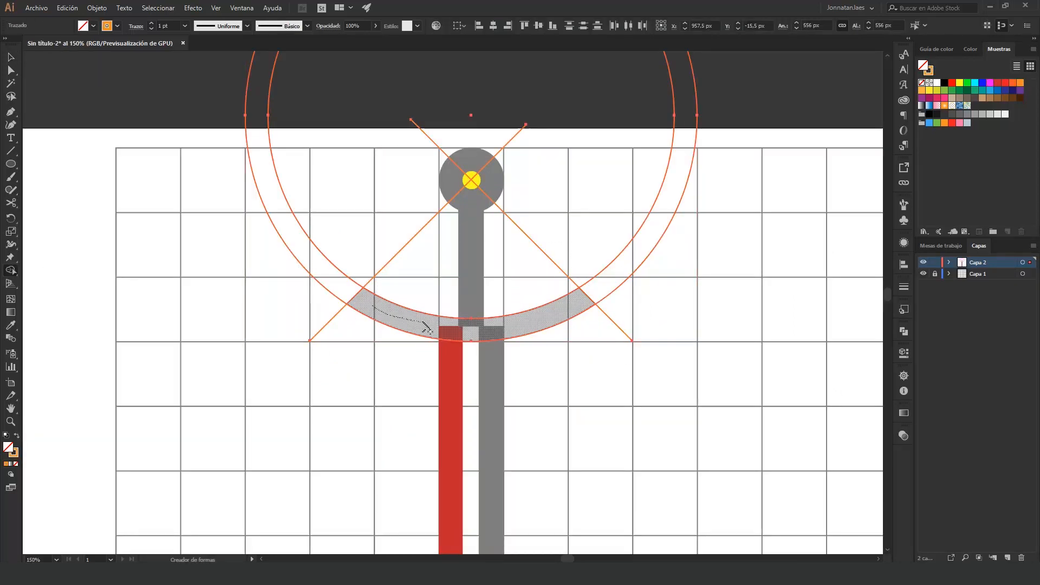
{"action": "left_click", "coordinate": [11, 57]}
{"action": "left_click", "coordinate": [306, 370]}
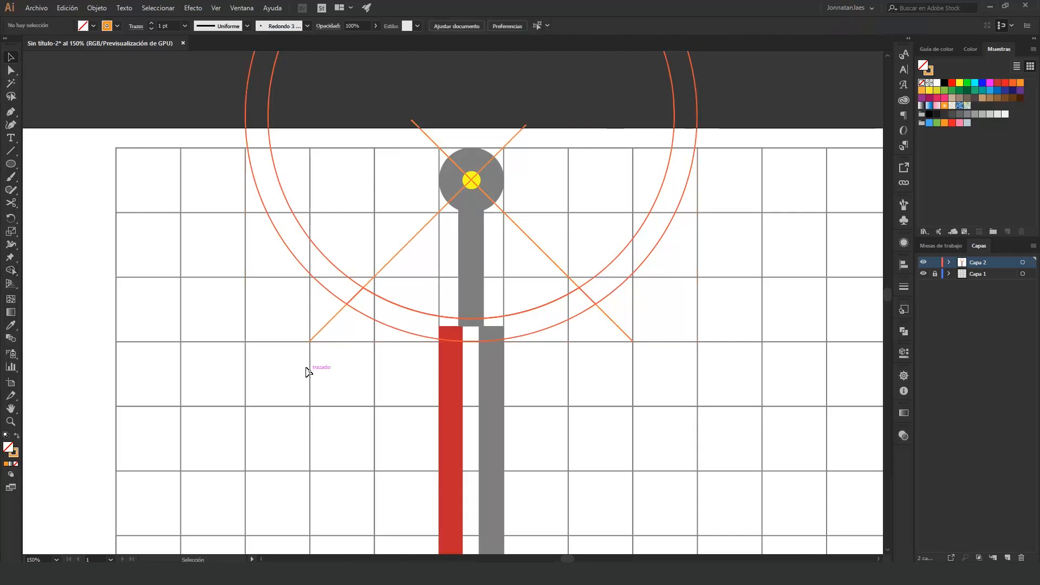
{"action": "left_click", "coordinate": [289, 209]}
{"action": "key", "text": "Delete"}
{"action": "left_click", "coordinate": [528, 239]}
{"action": "key", "text": "Delete"}
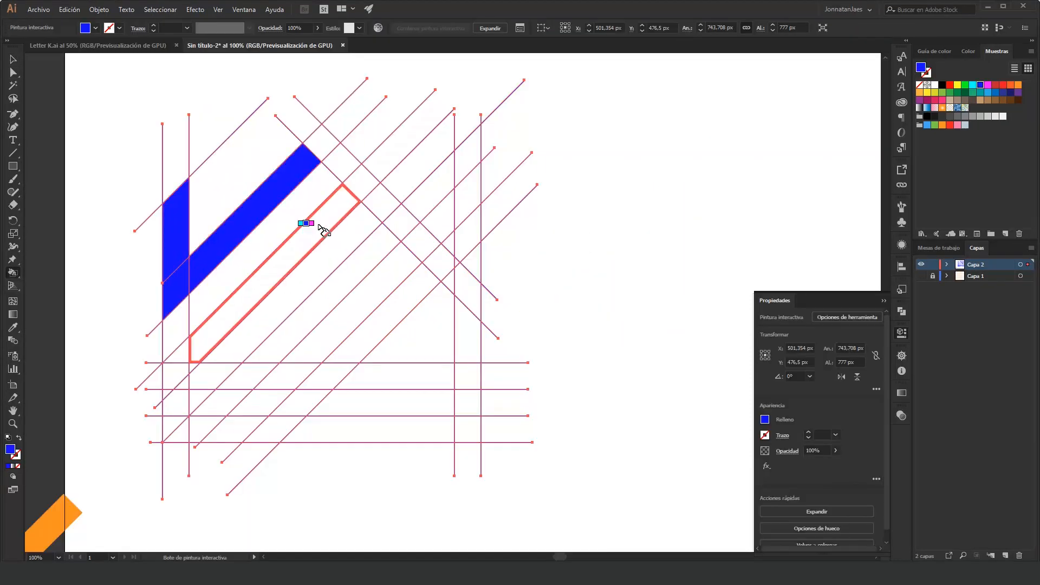
Fill the two parallel diagonal bands of the line framework with blue using Live Paint
{"action": "left_click_drag", "start_coordinate": [297, 158], "coordinate": [292, 163]}
{"action": "left_click_drag", "start_coordinate": [361, 183], "coordinate": [340, 203]}
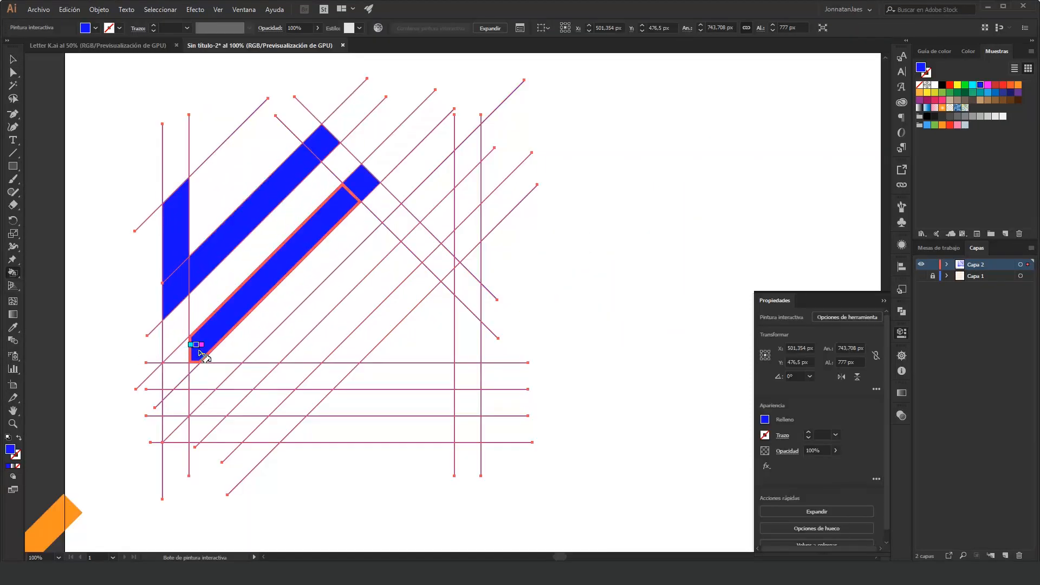
{"action": "mouse_move", "coordinate": [196, 351]}
{"action": "left_mouse_down"}
{"action": "mouse_move", "coordinate": [169, 376]}
{"action": "mouse_move", "coordinate": [192, 366]}
{"action": "left_mouse_up"}
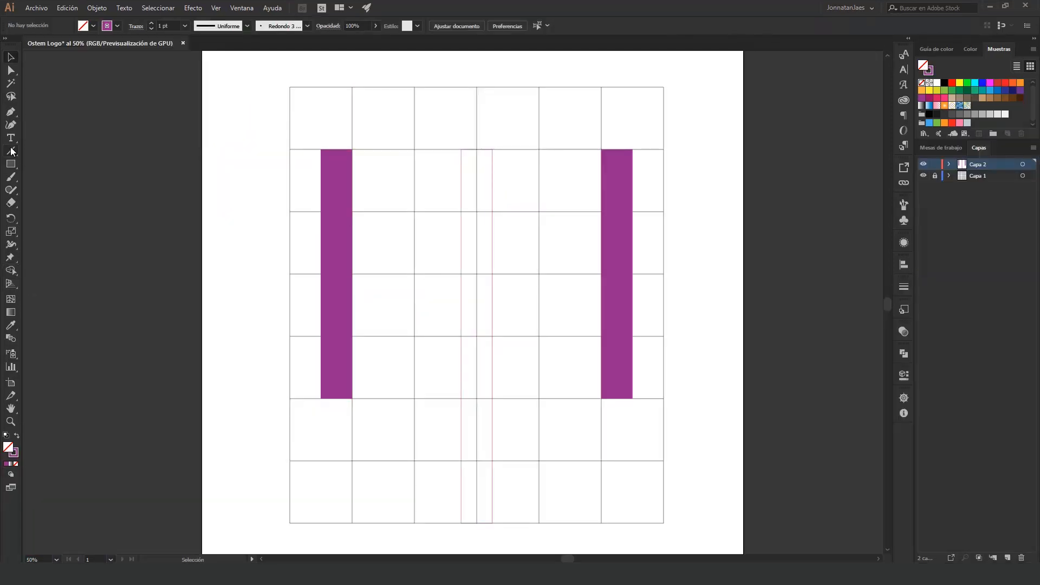
Draw two diagonal lines from the grid's upper corners that cross on the central vertical axis
{"action": "left_click", "coordinate": [10, 151]}
{"action": "left_click_drag", "start_coordinate": [476, 336], "coordinate": [282, 141]}
{"action": "mouse_move", "coordinate": [662, 149]}
{"action": "left_mouse_down"}
{"action": "mouse_move", "coordinate": [450, 356]}
{"action": "mouse_move", "coordinate": [508, 368]}
{"action": "left_mouse_up"}
{"action": "key", "text": "v"}
{"action": "left_click", "coordinate": [695, 401]}
{"action": "left_click", "coordinate": [450, 309]}
Rotate a copy of the left purple bar to match the left diagonal line, align it along that line, and shift the diagonal lines down
{"action": "left_click", "coordinate": [337, 274]}
{"action": "double_click", "coordinate": [11, 219]}
{"action": "left_click", "coordinate": [548, 284]}
{"action": "left_click", "coordinate": [631, 312]}
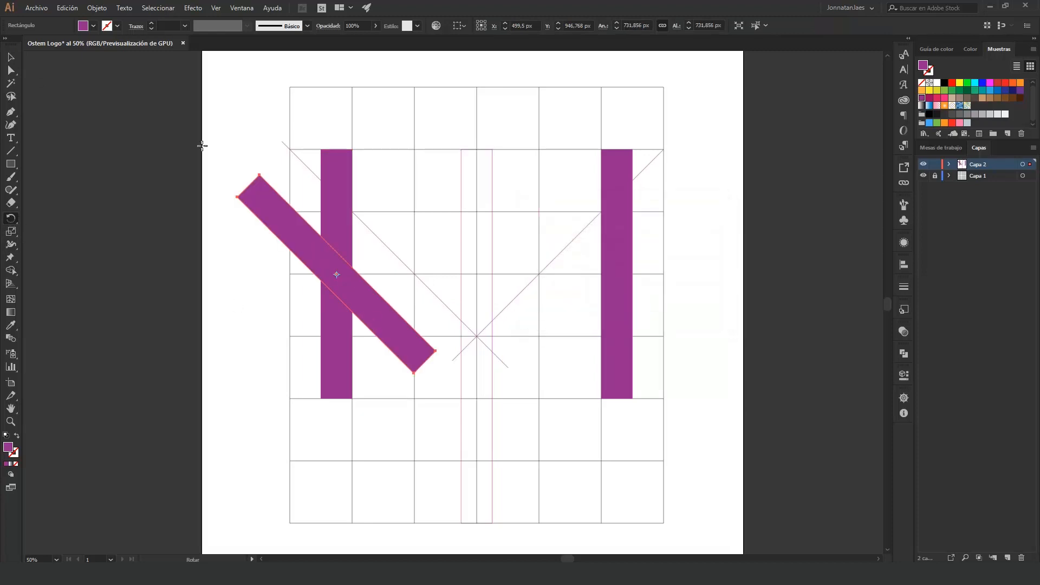
{"action": "key", "text": "v"}
{"action": "left_click_drag", "start_coordinate": [373, 317], "coordinate": [428, 320]}
{"action": "left_click", "coordinate": [532, 284]}
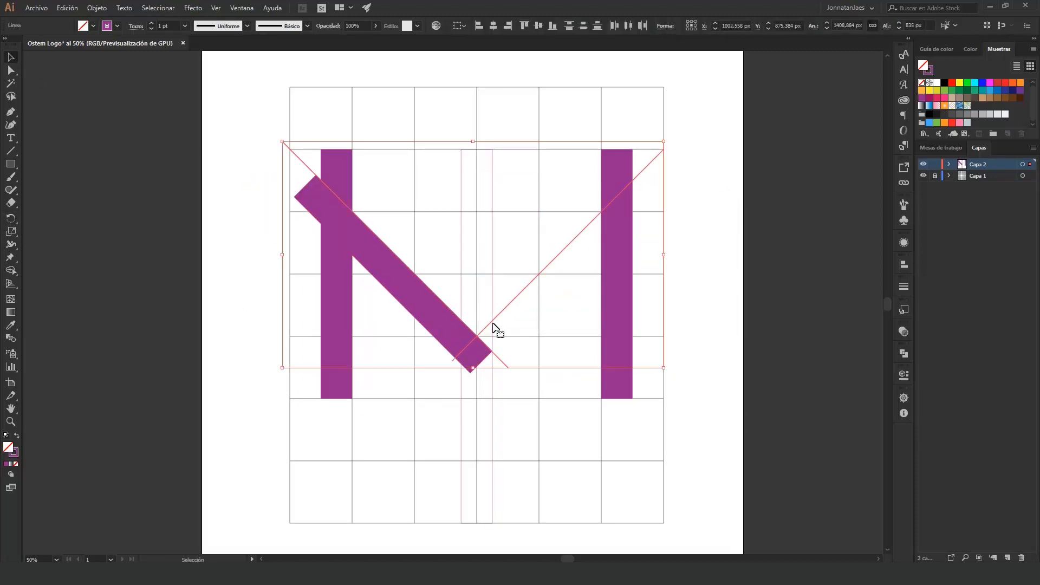
{"action": "left_click_drag", "start_coordinate": [495, 329], "coordinate": [476, 353]}
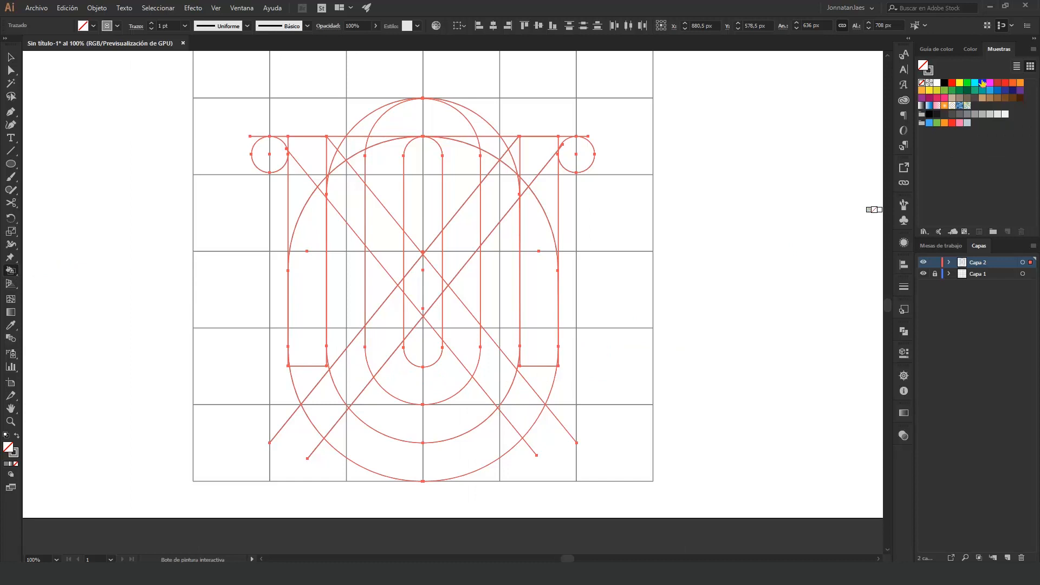
Fill the left stem and its lower curved section with blue using Live Paint
{"action": "left_click", "coordinate": [982, 82]}
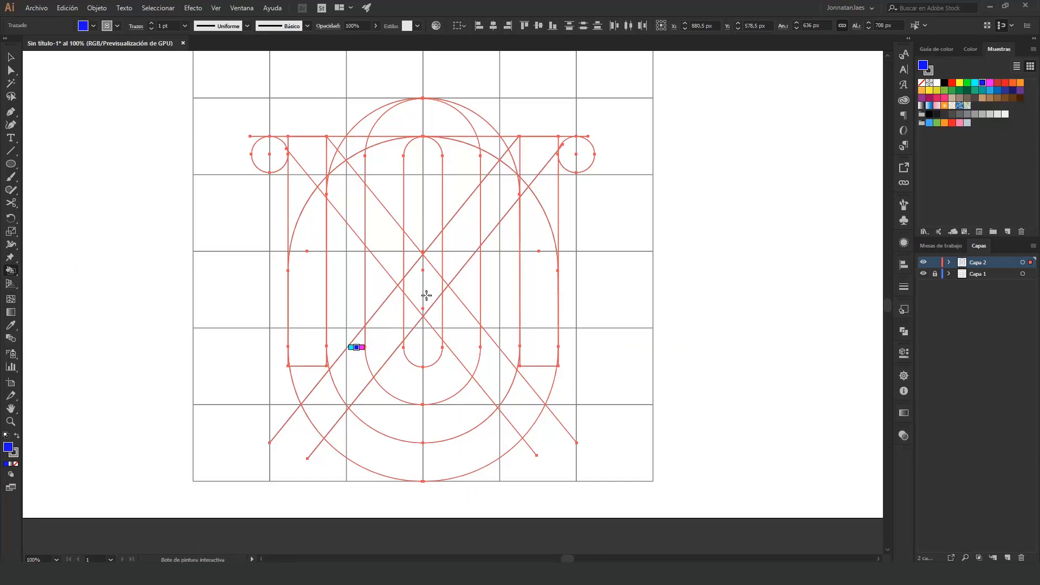
{"action": "left_click", "coordinate": [325, 405]}
{"action": "left_click_drag", "start_coordinate": [326, 366], "coordinate": [313, 348]}
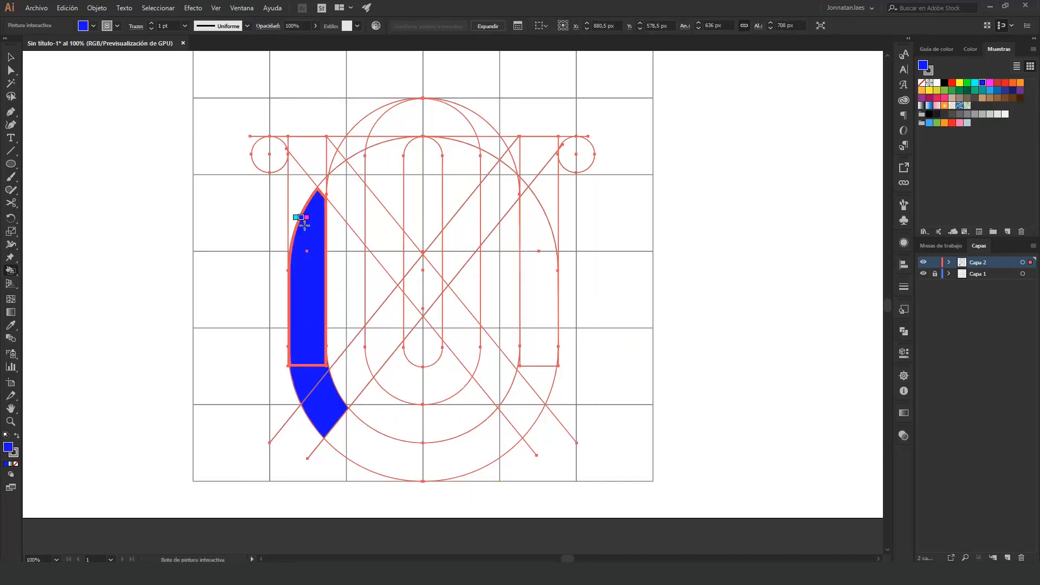
{"action": "mouse_move", "coordinate": [307, 262]}
{"action": "left_mouse_down"}
{"action": "mouse_move", "coordinate": [309, 177]}
{"action": "mouse_move", "coordinate": [317, 176]}
{"action": "left_mouse_up"}
Fill the remaining areas at the top of the left stem with blue, including the small serif beside the circle
{"action": "scroll", "coordinate": [284, 167], "scroll_direction": "up", "scroll_amount": 3}
{"action": "left_click_drag", "start_coordinate": [152, 139], "coordinate": [303, 255]}
{"action": "left_click", "coordinate": [399, 216]}
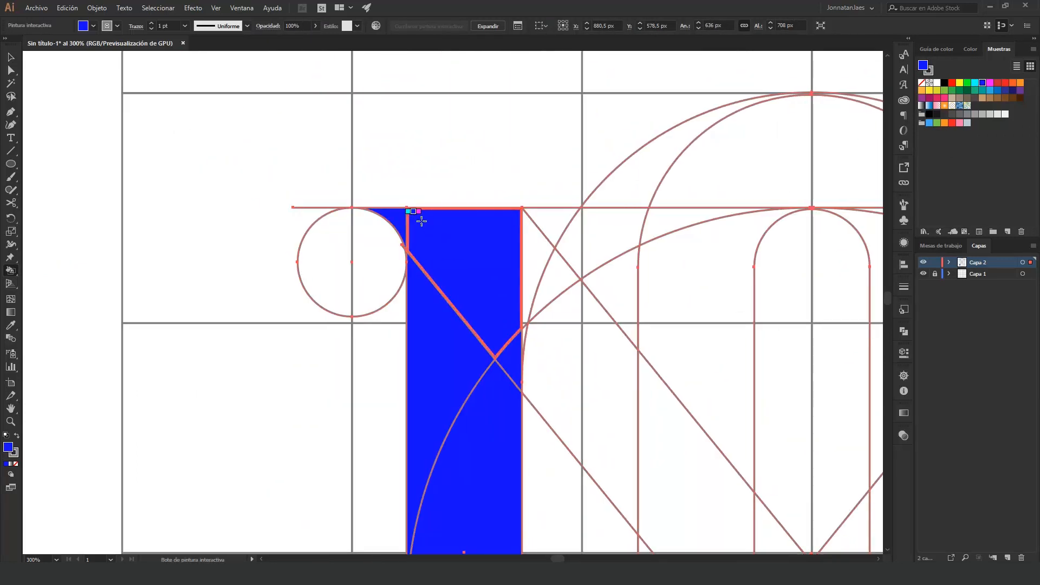
{"action": "mouse_move", "coordinate": [470, 244]}
{"action": "left_mouse_down"}
{"action": "mouse_move", "coordinate": [366, 190]}
{"action": "mouse_move", "coordinate": [491, 323]}
{"action": "left_mouse_up"}
{"action": "left_click_drag", "start_coordinate": [491, 323], "coordinate": [328, 157]}
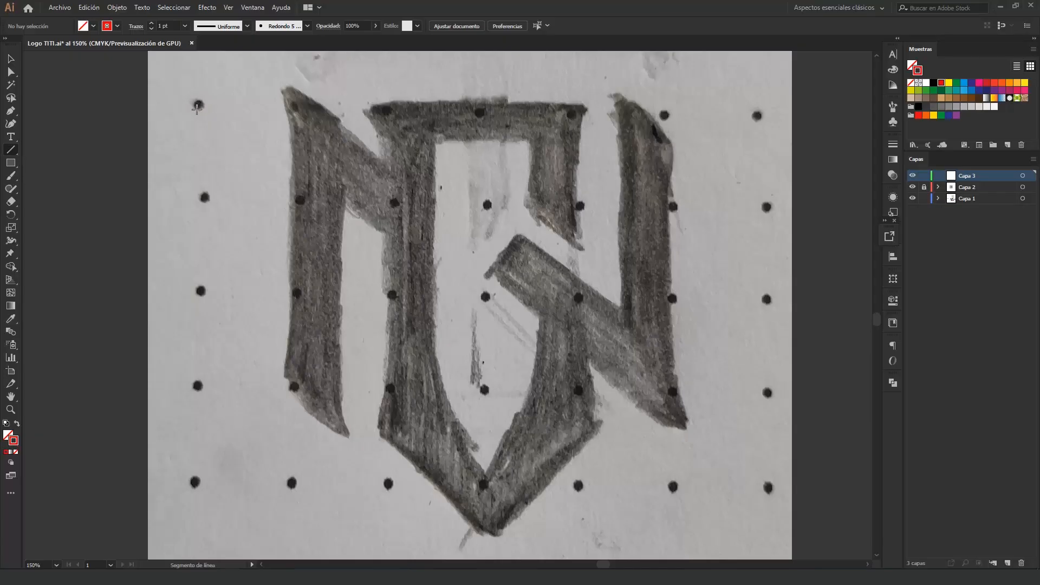
Draw a horizontal red line across the sketch's top row of dots and duplicate it onto the four rows below
{"action": "mouse_move", "coordinate": [197, 111]}
{"action": "left_mouse_down"}
{"action": "mouse_move", "coordinate": [480, 111]}
{"action": "mouse_move", "coordinate": [780, 130]}
{"action": "mouse_move", "coordinate": [763, 136]}
{"action": "mouse_move", "coordinate": [764, 110]}
{"action": "left_mouse_up"}
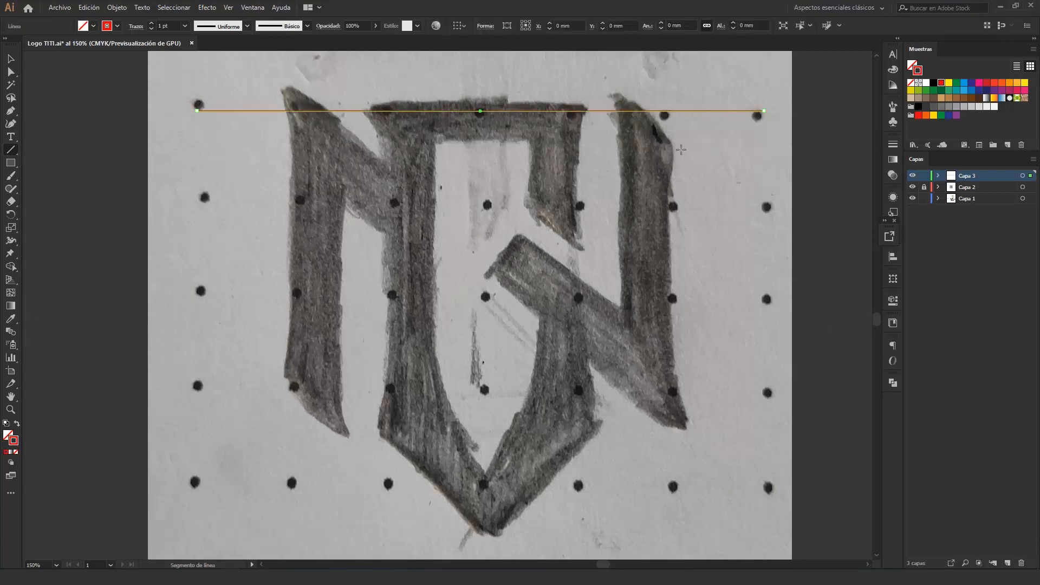
{"action": "left_click", "coordinate": [8, 62]}
{"action": "left_click", "coordinate": [240, 115]}
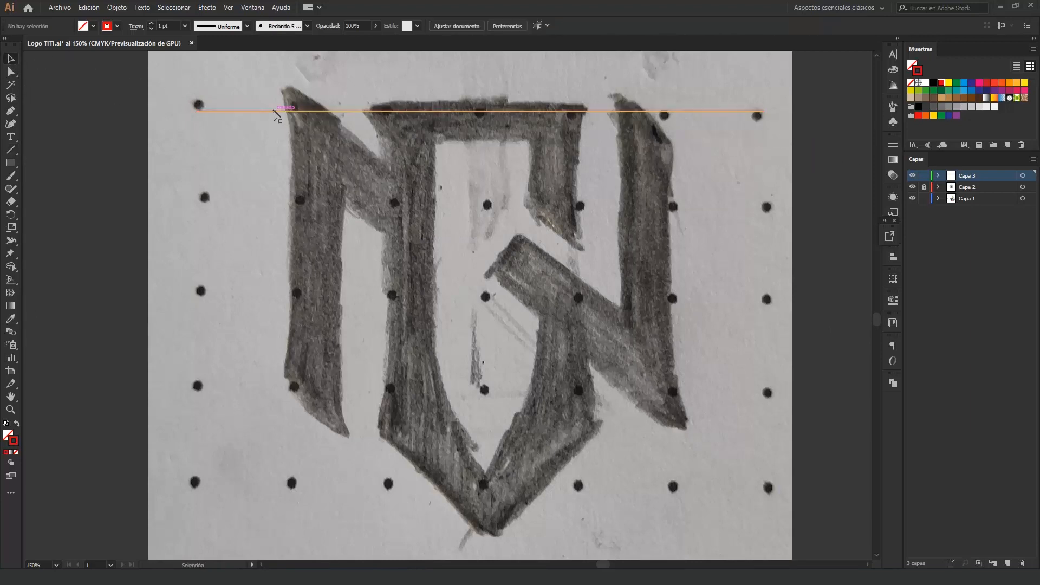
{"action": "left_click_drag", "start_coordinate": [272, 112], "coordinate": [256, 483]}
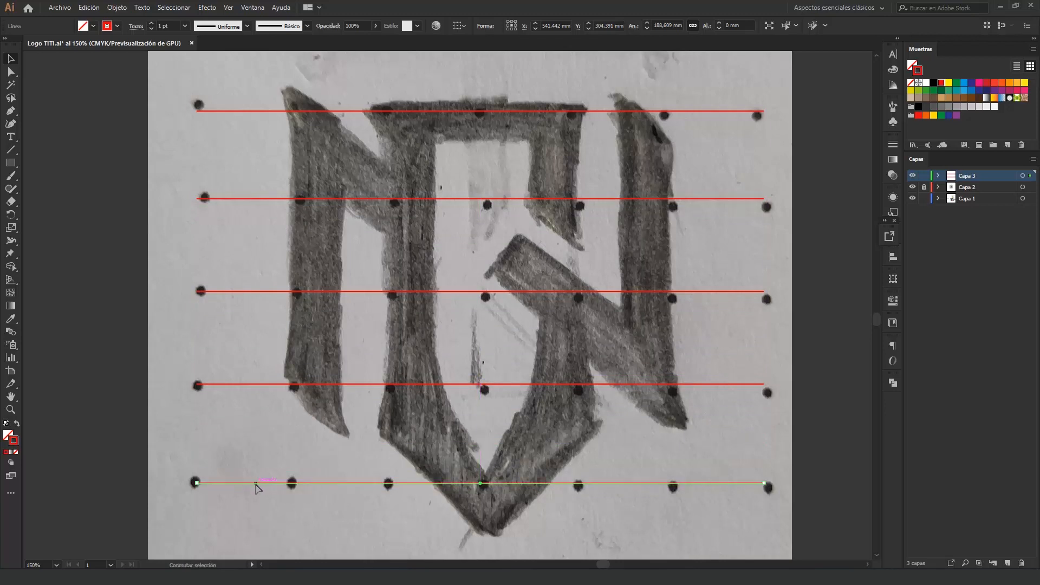
Distribute the five horizontal lines at equal vertical spacing
{"action": "key", "text": "ctrl+a"}
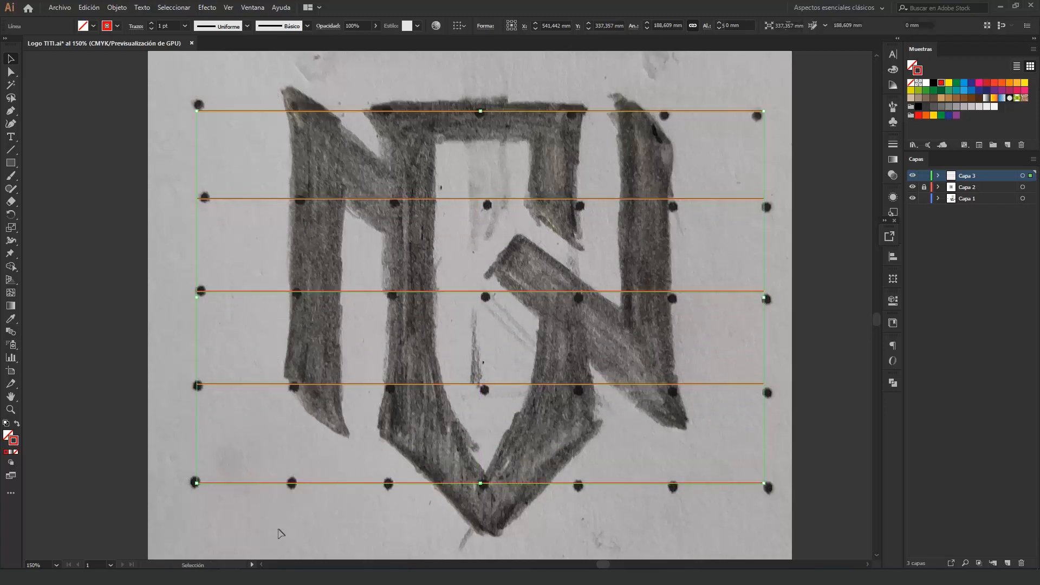
{"action": "left_click", "coordinate": [568, 27]}
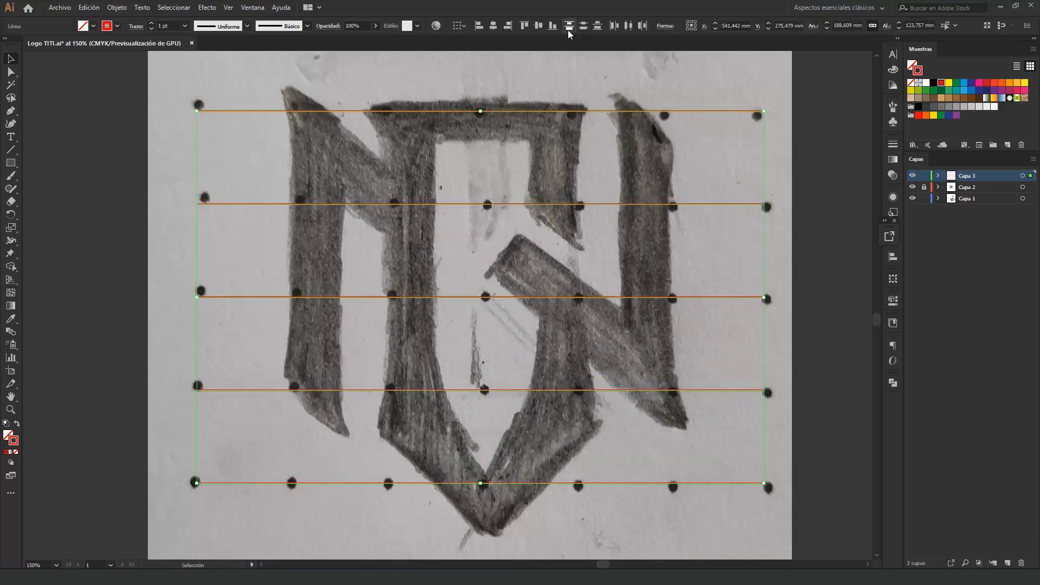
{"action": "left_click", "coordinate": [131, 194]}
Duplicate the five horizontal lines, rotate the copies to vertical, and centre them on the sketch's dot columns to form a grid
{"action": "key", "text": "a"}
{"action": "key", "text": "ctrl+a"}
{"action": "key", "text": "ctrl+c"}
{"action": "key", "text": "ctrl+v"}
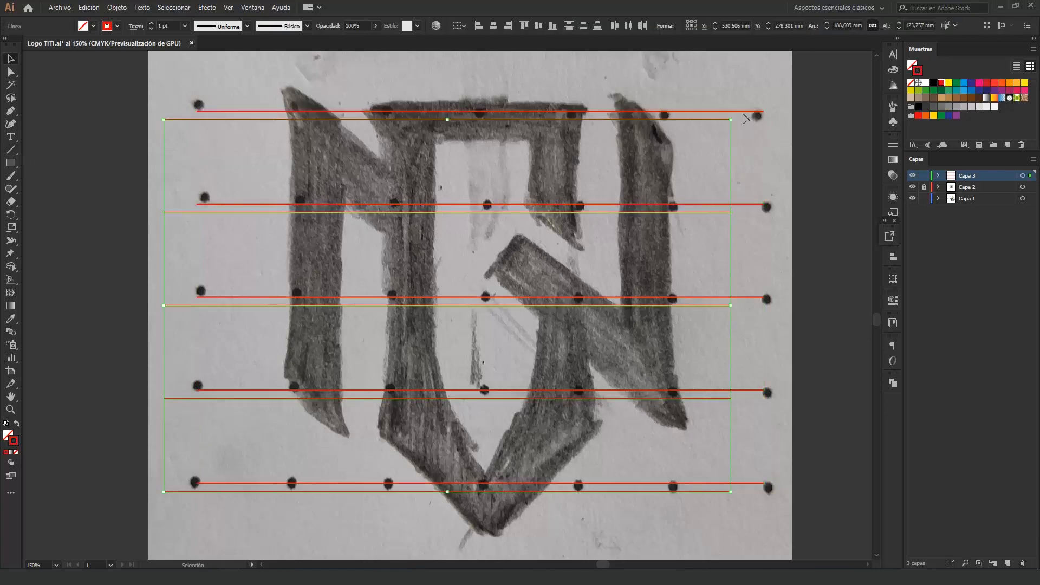
{"action": "left_click_drag", "start_coordinate": [734, 116], "coordinate": [539, 455]}
{"action": "left_click_drag", "start_coordinate": [448, 361], "coordinate": [483, 361]}
{"action": "left_click", "coordinate": [550, 337]}
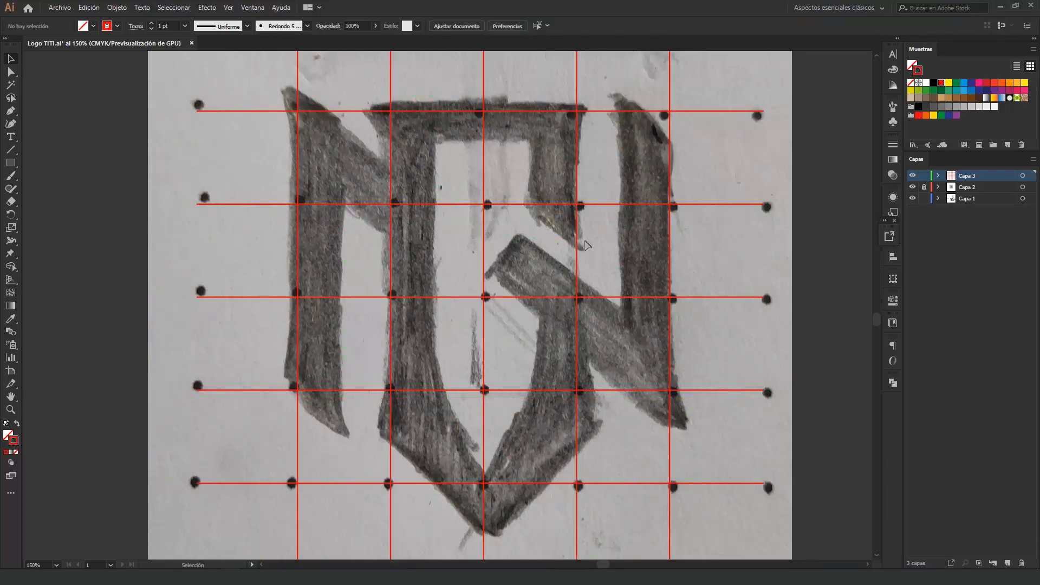
Convert all the red grid lines into guides and lock the guides
{"action": "key", "text": "ctrl+a"}
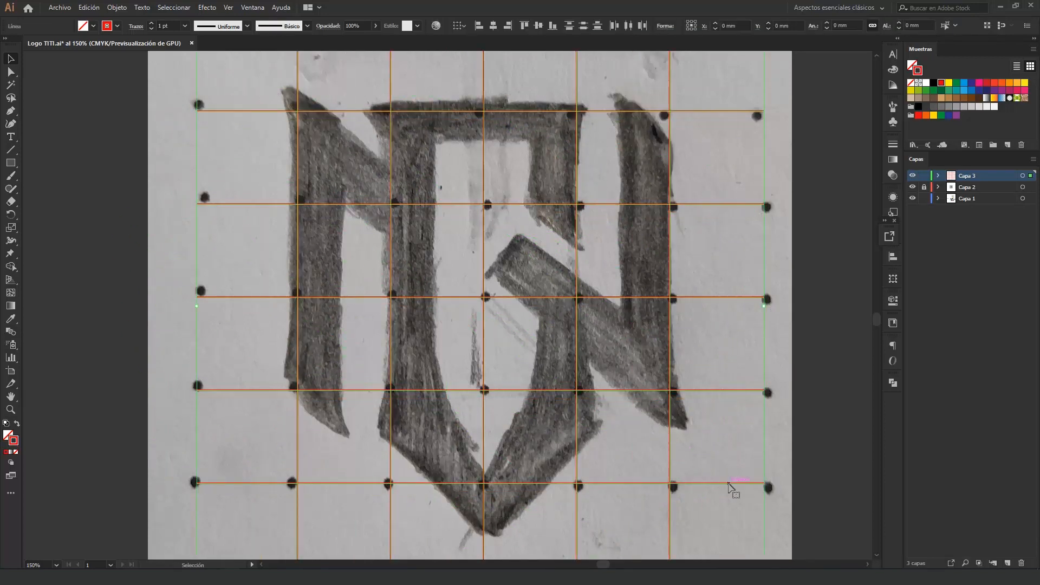
{"action": "right_click", "coordinate": [428, 248]}
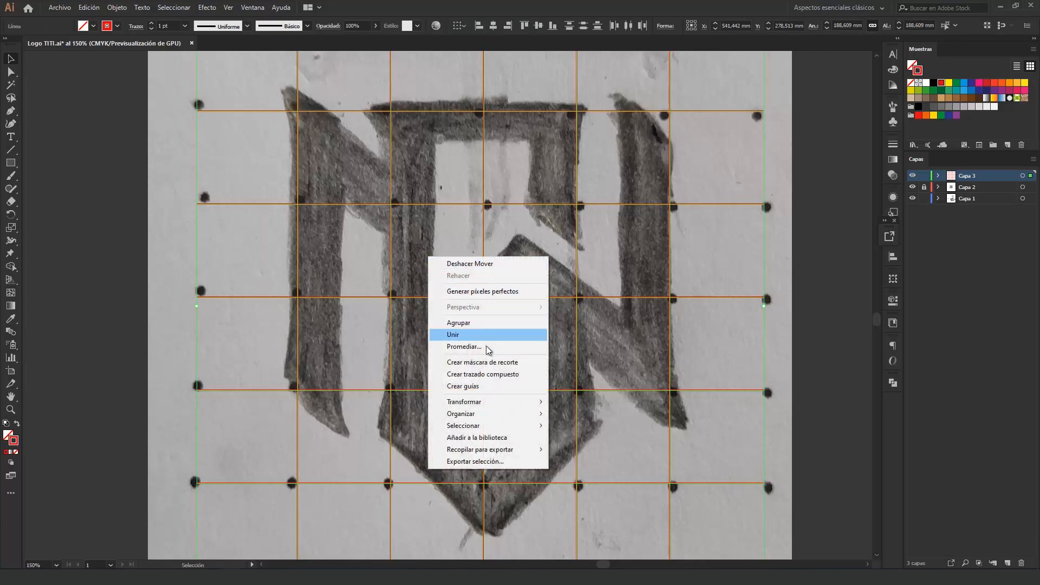
{"action": "left_click", "coordinate": [465, 387]}
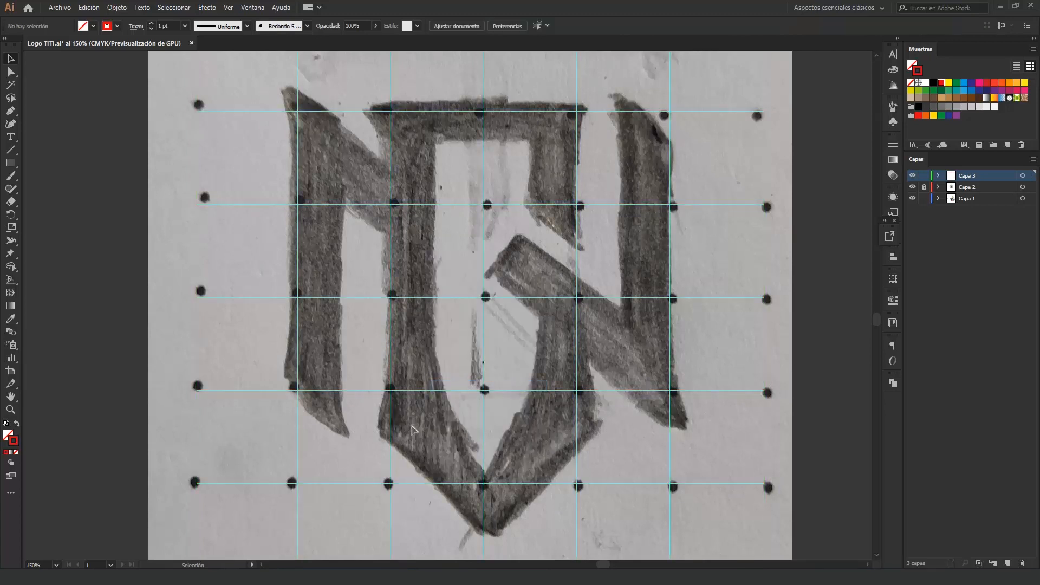
{"action": "right_click", "coordinate": [706, 374]}
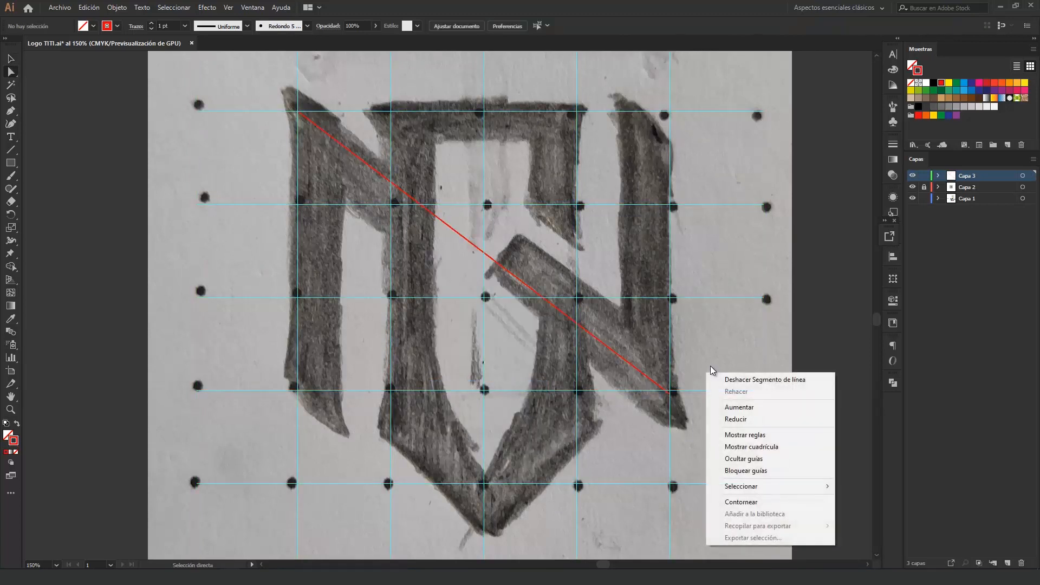
{"action": "left_click", "coordinate": [746, 471]}
Snap the diagonal line's lower end to the guide intersection, and delete that line
{"action": "left_click_drag", "start_coordinate": [670, 391], "coordinate": [672, 393]}
{"action": "left_click", "coordinate": [686, 379]}
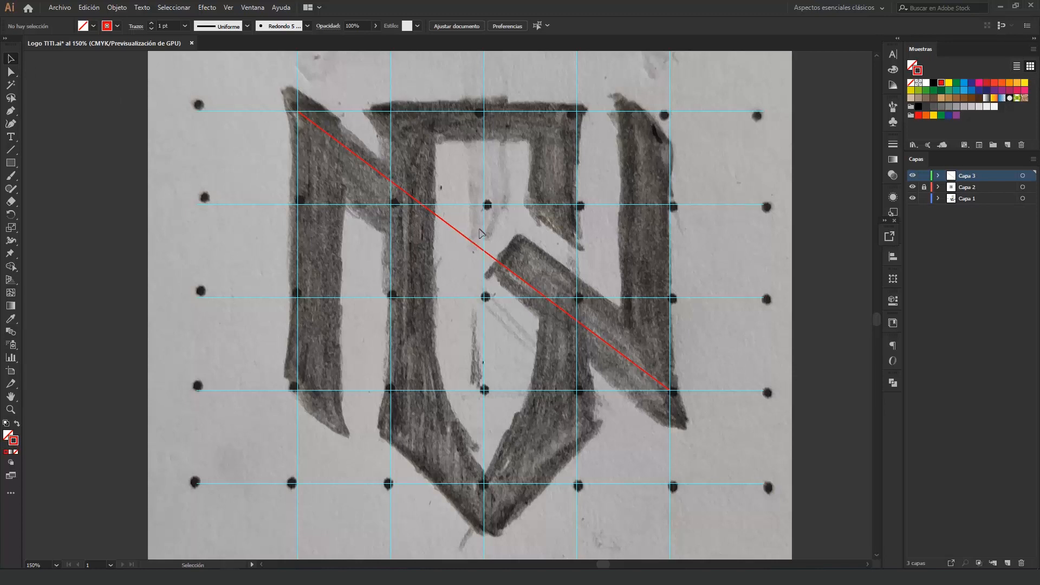
{"action": "left_click_drag", "start_coordinate": [475, 219], "coordinate": [421, 293]}
{"action": "key", "text": "Delete"}
Draw a vertical line about 118 mm long on the first vertical guide and duplicate it half a grid cell to the right
{"action": "key", "text": "backslash"}
{"action": "mouse_move", "coordinate": [297, 74]}
{"action": "left_mouse_down"}
{"action": "mouse_move", "coordinate": [311, 390]}
{"action": "mouse_move", "coordinate": [299, 427]}
{"action": "left_mouse_up"}
{"action": "left_click", "coordinate": [11, 60]}
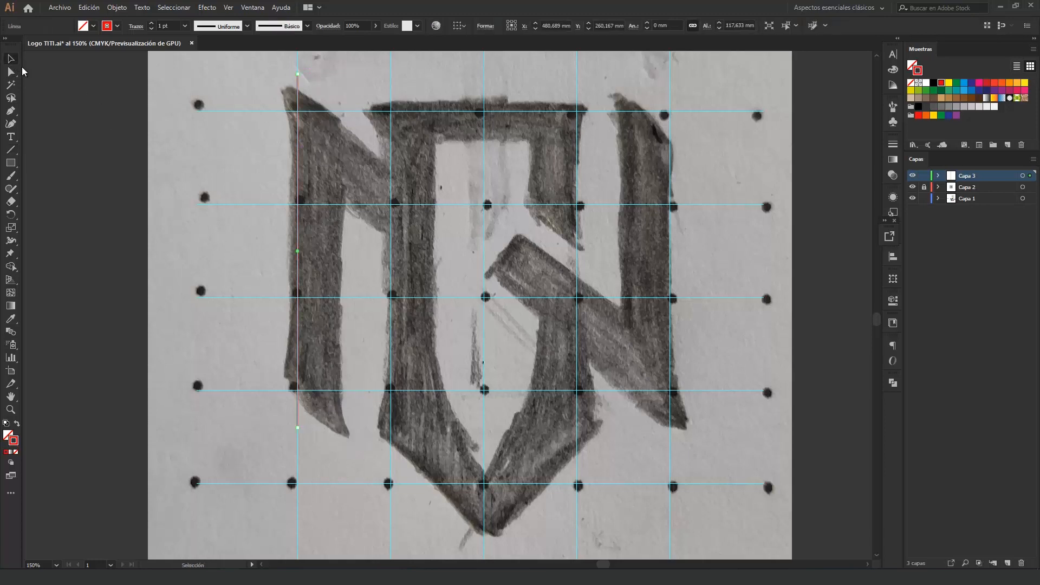
{"action": "left_click", "coordinate": [209, 164]}
{"action": "left_click_drag", "start_coordinate": [300, 198], "coordinate": [344, 208]}
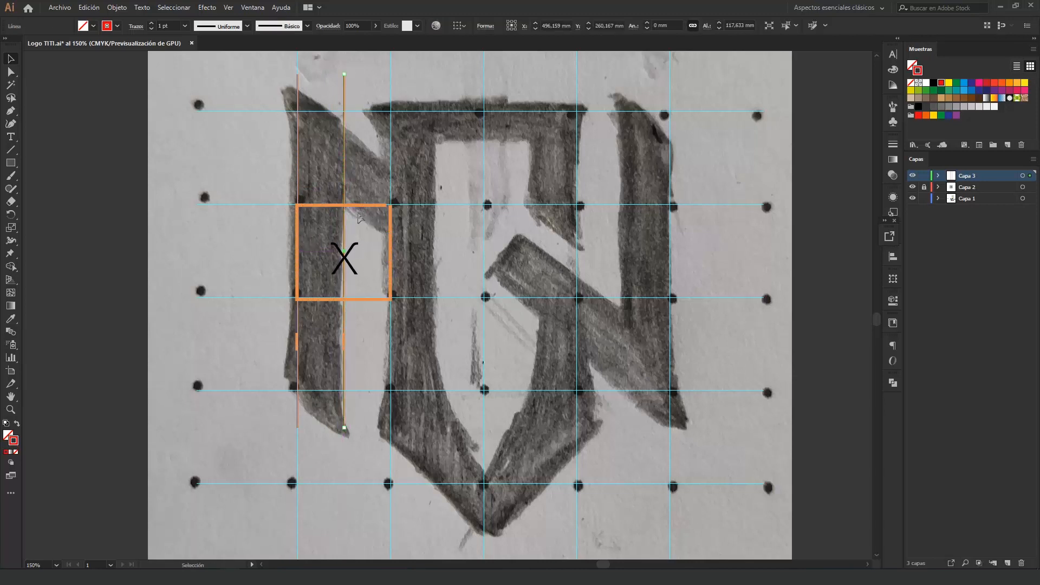
Duplicate the pair of vertical lines to the central guide and rotate the copy to the angle of the sketched N's diagonal stroke
{"action": "left_click", "coordinate": [269, 235]}
{"action": "left_click", "coordinate": [298, 245]}
{"action": "left_click", "coordinate": [344, 255], "text": "shift"}
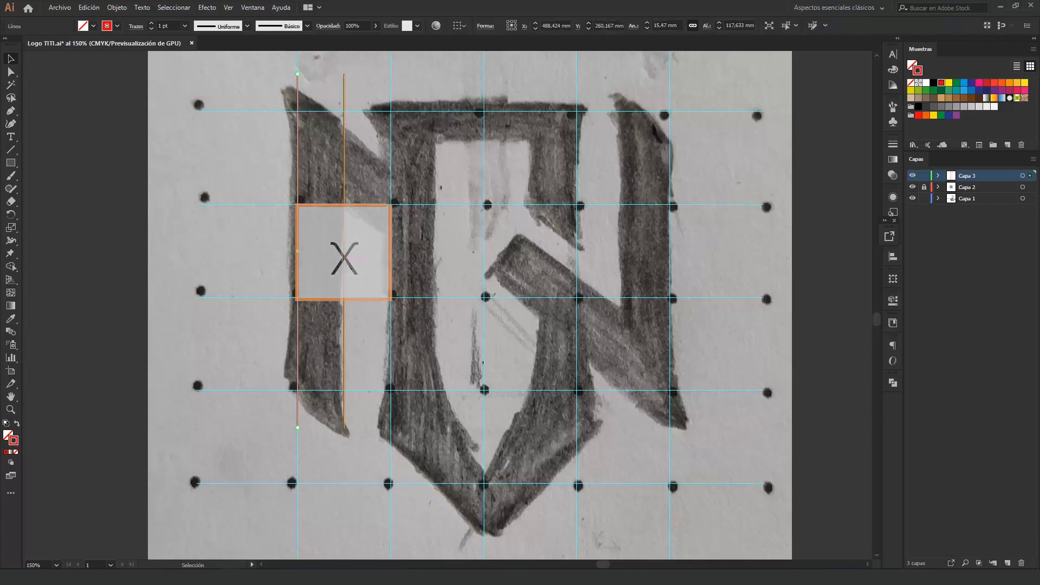
{"action": "left_click", "coordinate": [344, 256], "text": "shift"}
{"action": "left_click", "coordinate": [344, 258], "text": "shift"}
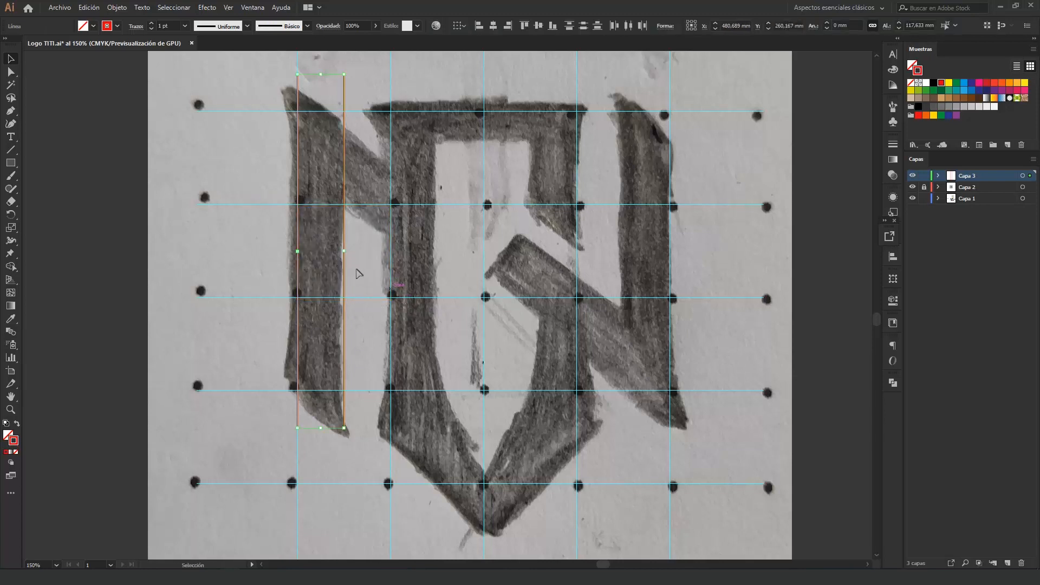
{"action": "left_click_drag", "start_coordinate": [345, 269], "coordinate": [485, 268]}
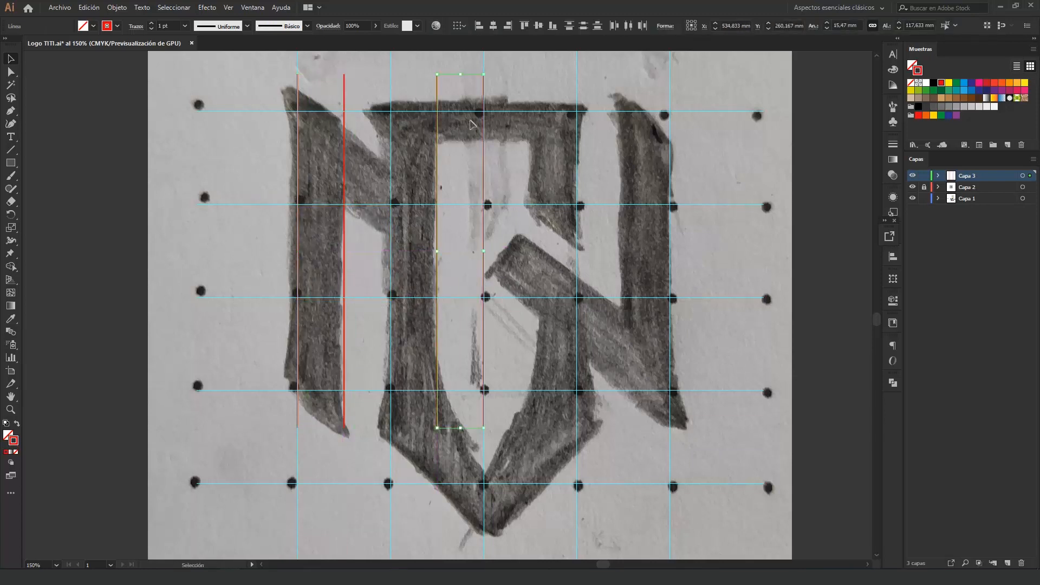
{"action": "left_click_drag", "start_coordinate": [489, 73], "coordinate": [351, 131]}
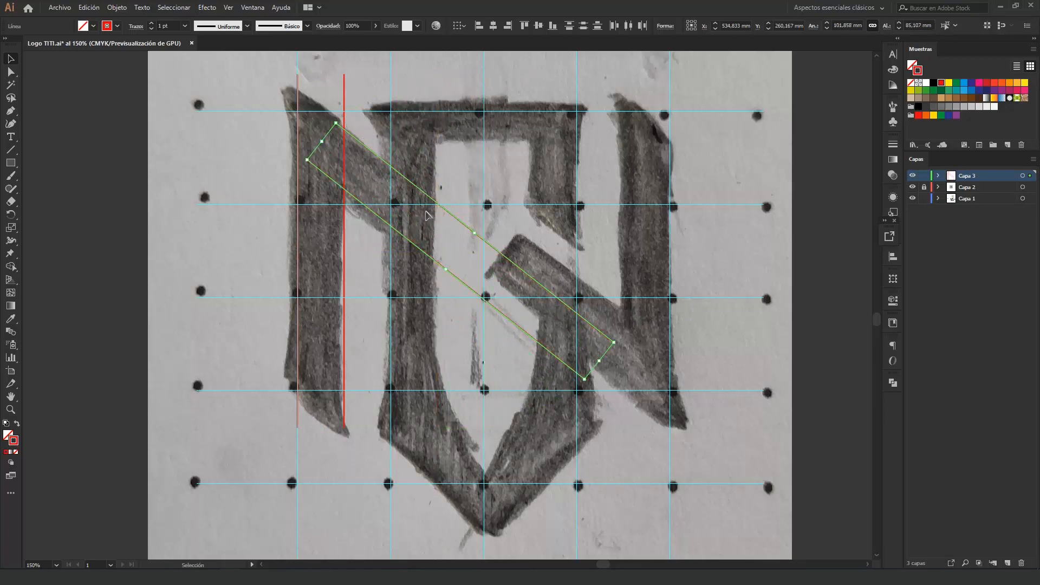
Lengthen the diagonal line pair at both ends past the sketched letters and align it with the guide intersections along the N's stroke
{"action": "left_click_drag", "start_coordinate": [425, 194], "coordinate": [422, 208]}
{"action": "left_click_drag", "start_coordinate": [596, 374], "coordinate": [694, 451]}
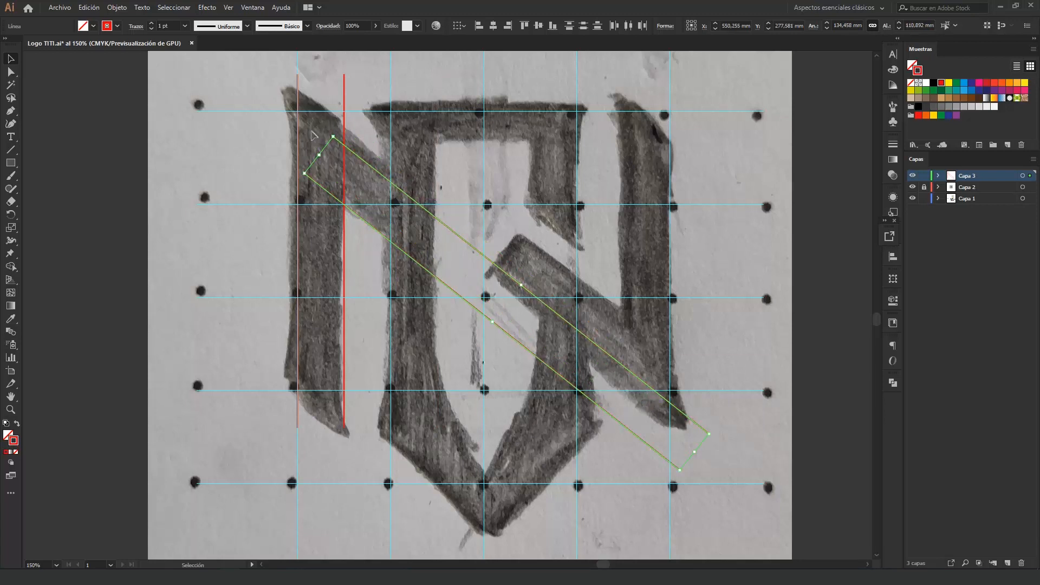
{"action": "left_click_drag", "start_coordinate": [319, 154], "coordinate": [253, 102]}
{"action": "left_click_drag", "start_coordinate": [382, 174], "coordinate": [375, 150]}
{"action": "left_click", "coordinate": [257, 272]}
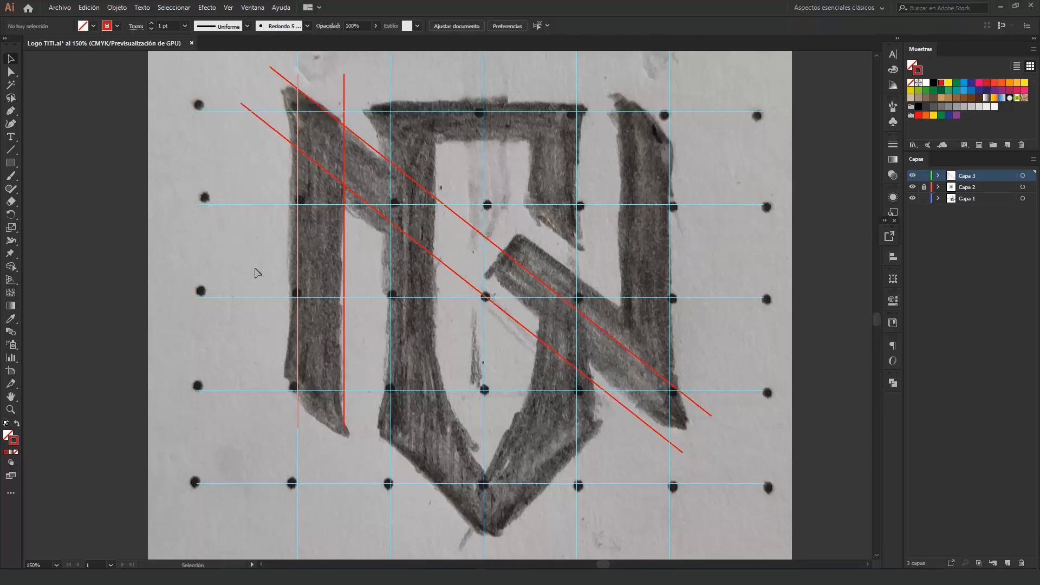
Duplicate a diagonal line down to the foot of the N's left stem and lengthen the second vertical line past the foot
{"action": "left_click_drag", "start_coordinate": [427, 251], "coordinate": [294, 391]}
{"action": "left_click", "coordinate": [345, 375]}
{"action": "left_click_drag", "start_coordinate": [344, 428], "coordinate": [344, 441]}
{"action": "left_click", "coordinate": [324, 411]}
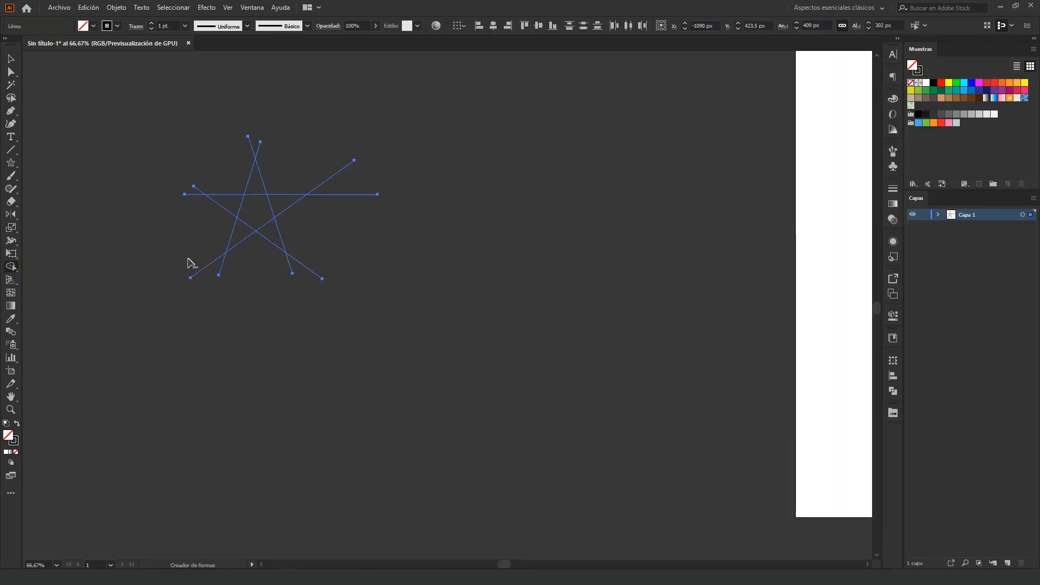
Fill all regions of the star formed by the five crossing lines with magenta using the Live Paint Bucket
{"action": "left_click_drag", "start_coordinate": [185, 262], "coordinate": [213, 270]}
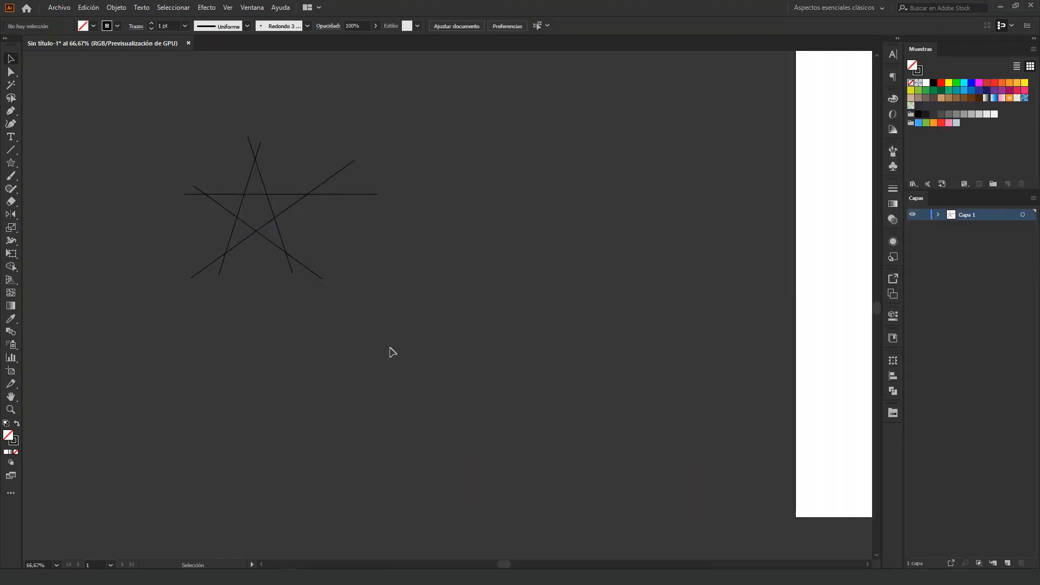
{"action": "left_click", "coordinate": [11, 266]}
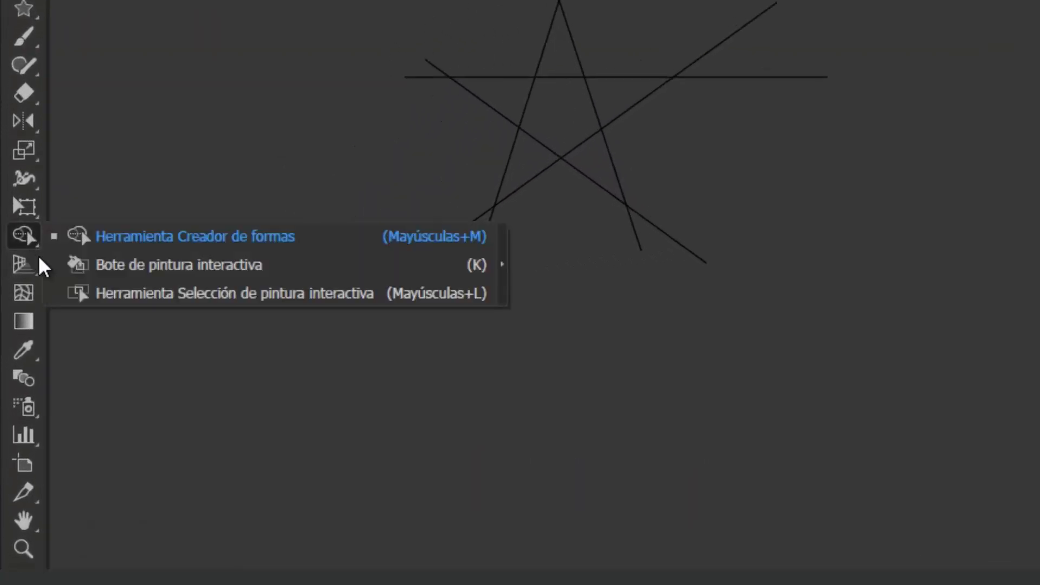
{"action": "left_click", "coordinate": [108, 265]}
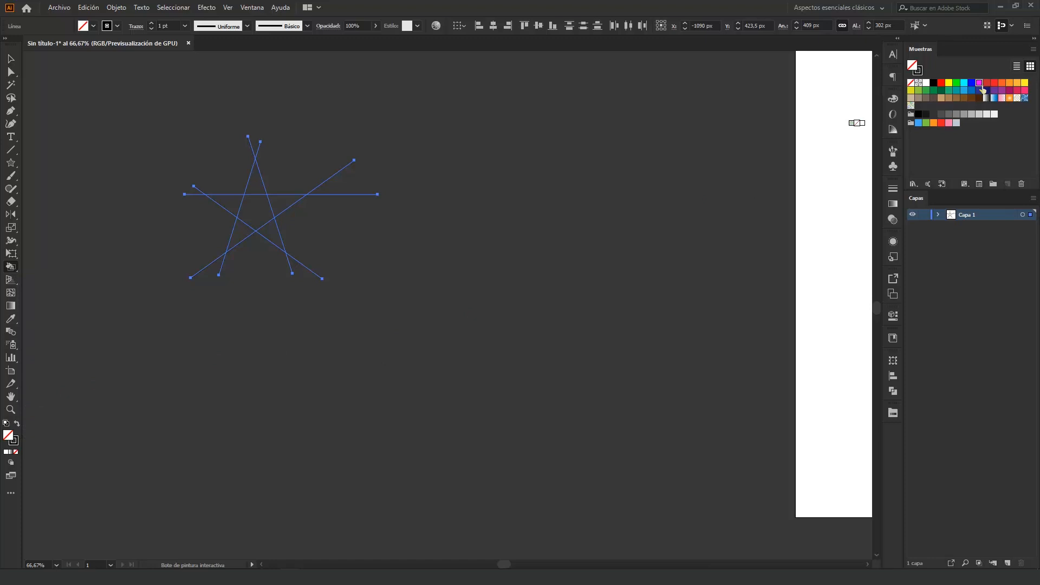
{"action": "left_click", "coordinate": [981, 85]}
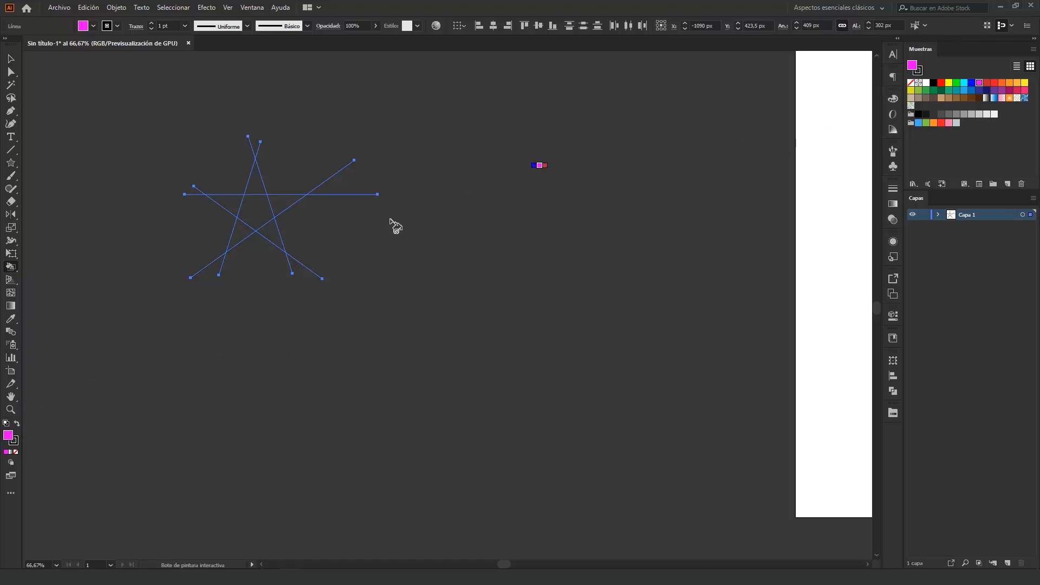
{"action": "left_click", "coordinate": [258, 170]}
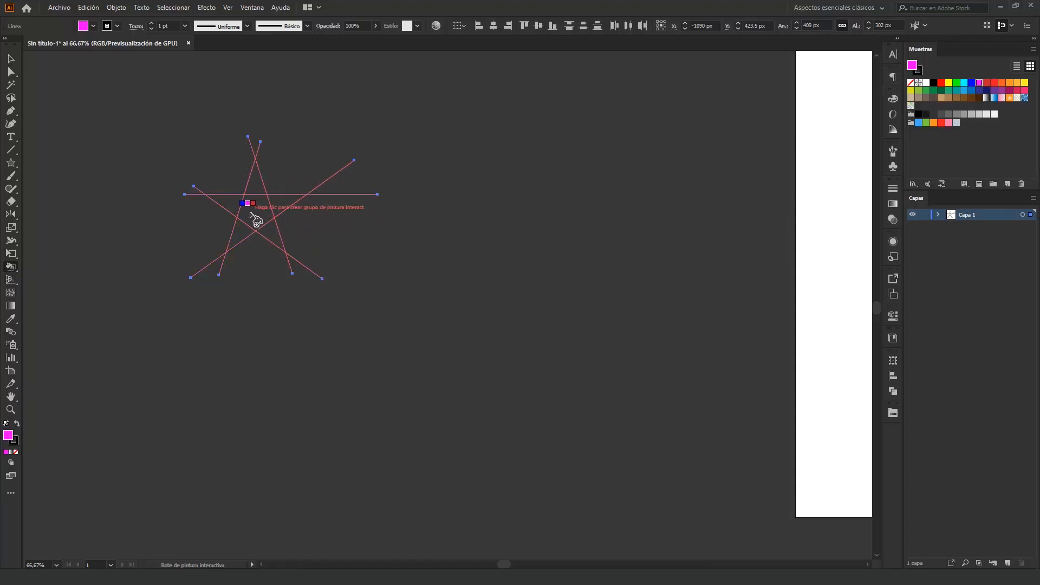
{"action": "left_click_drag", "start_coordinate": [236, 205], "coordinate": [263, 215]}
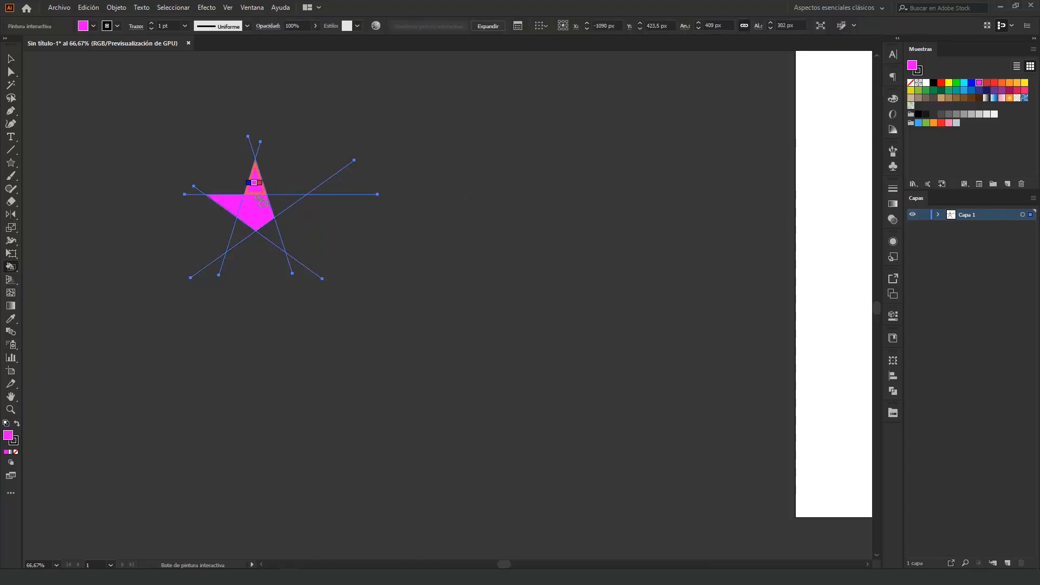
{"action": "left_click", "coordinate": [244, 226]}
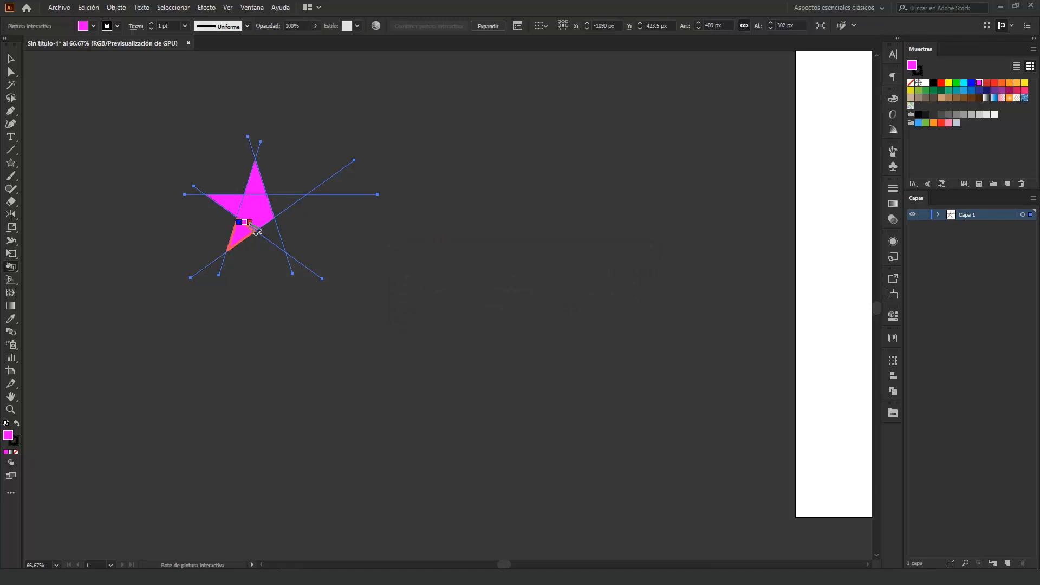
{"action": "left_click", "coordinate": [269, 230]}
{"action": "left_click", "coordinate": [274, 210]}
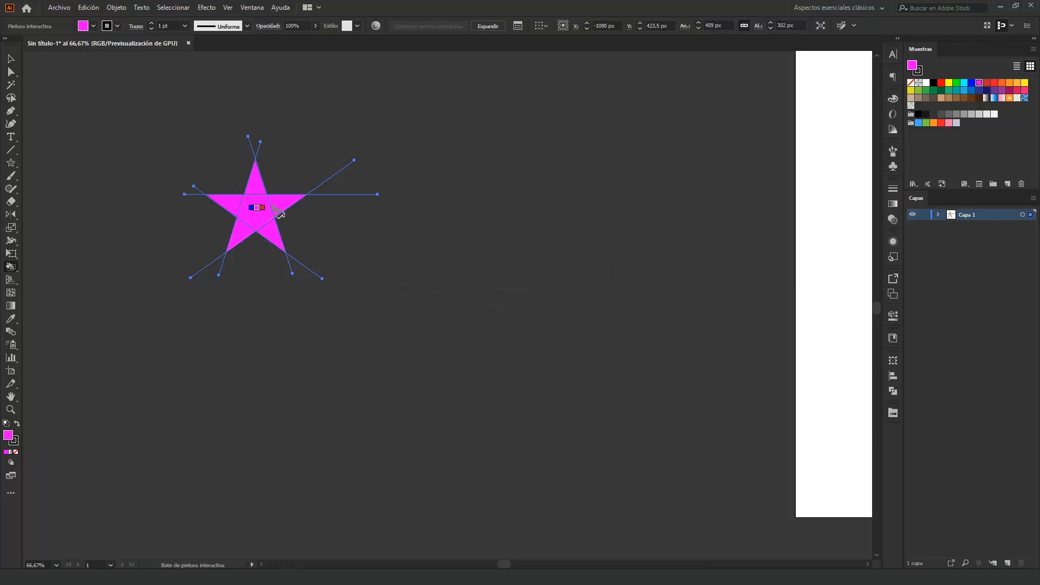
Expand the live paint star with Object, Fill and Stroke included
{"action": "left_click", "coordinate": [11, 60]}
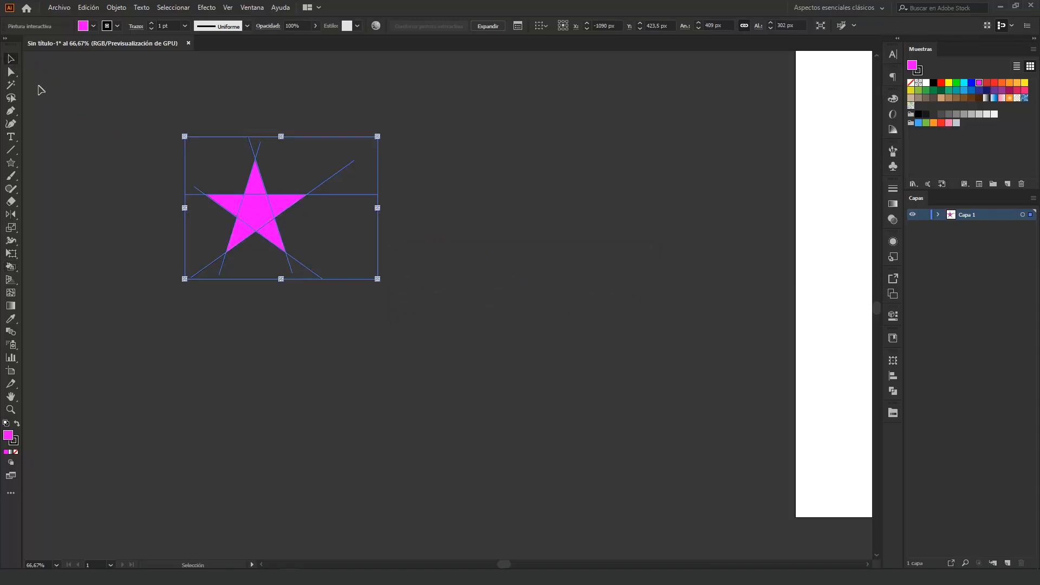
{"action": "left_click", "coordinate": [244, 263]}
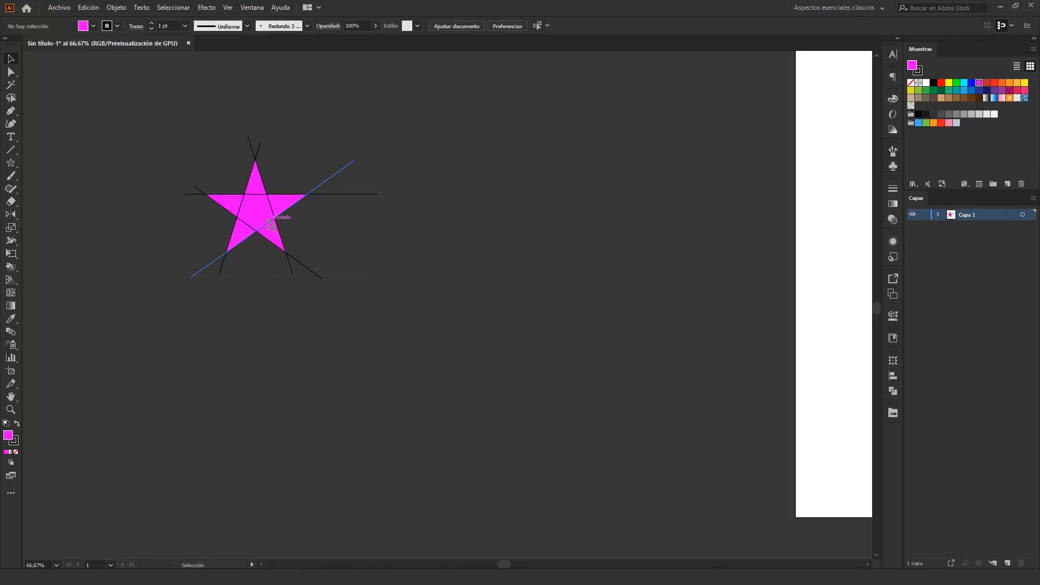
{"action": "key", "text": "ctrl+a"}
{"action": "left_click", "coordinate": [101, 130]}
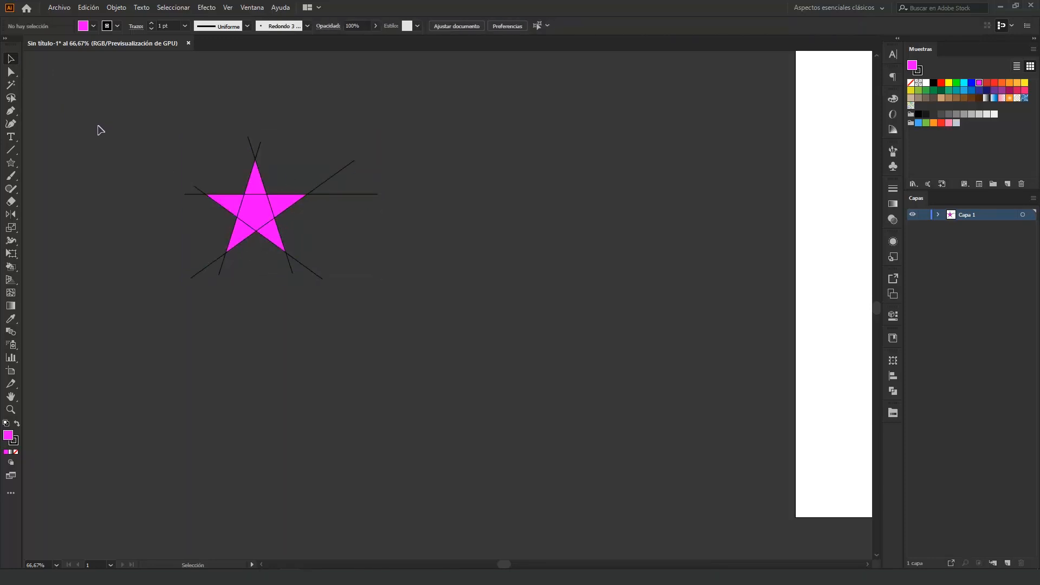
{"action": "left_click", "coordinate": [268, 239]}
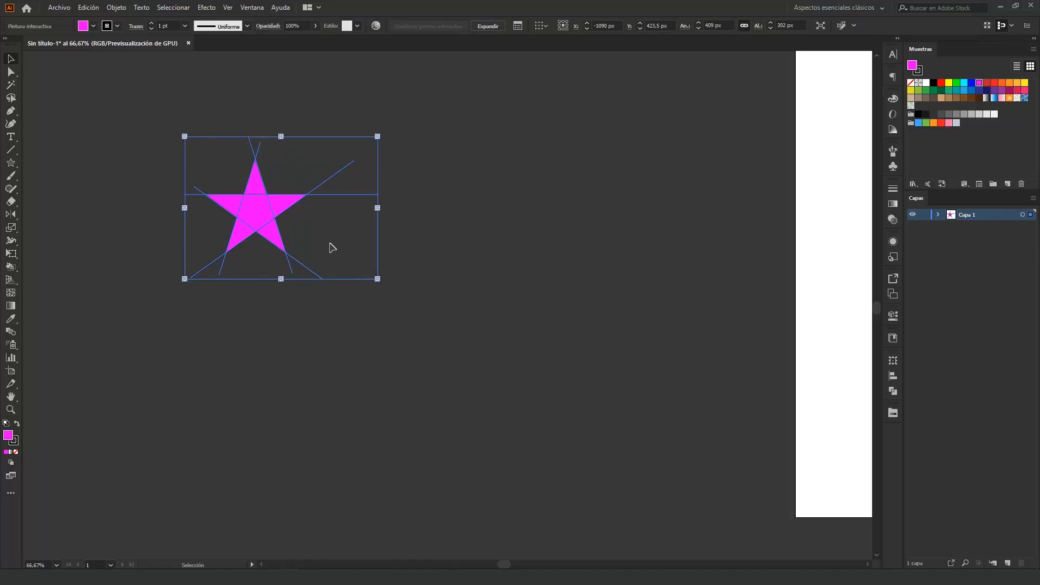
{"action": "left_click", "coordinate": [88, 7]}
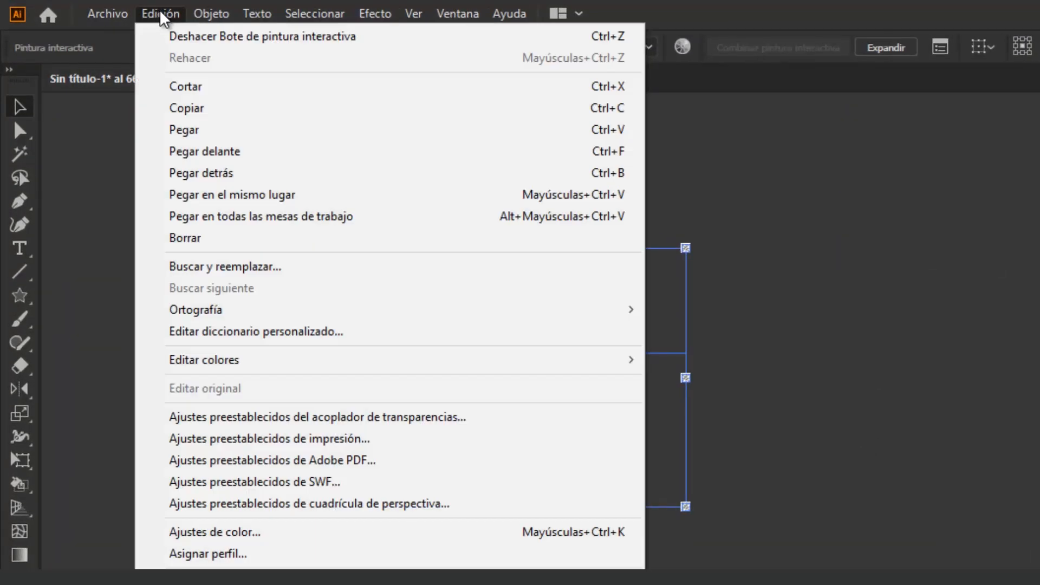
{"action": "mouse_move", "coordinate": [211, 14]}
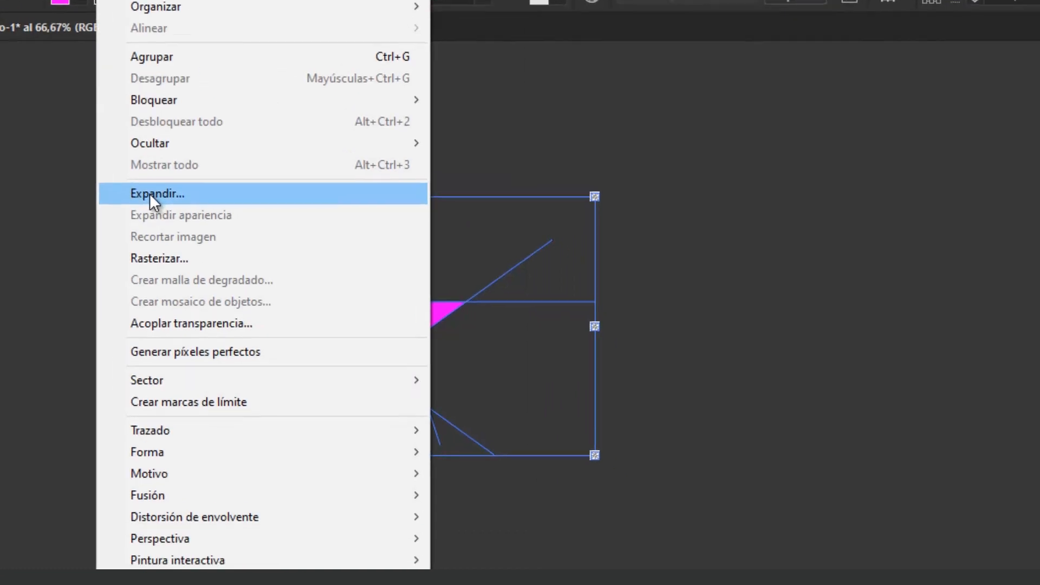
{"action": "left_click", "coordinate": [150, 193]}
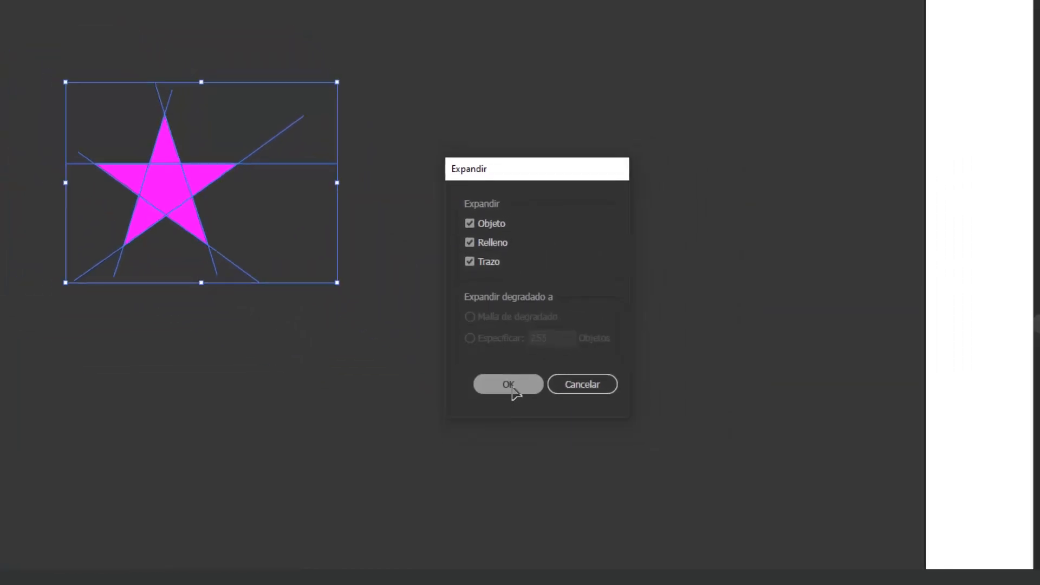
{"action": "left_click", "coordinate": [512, 389]}
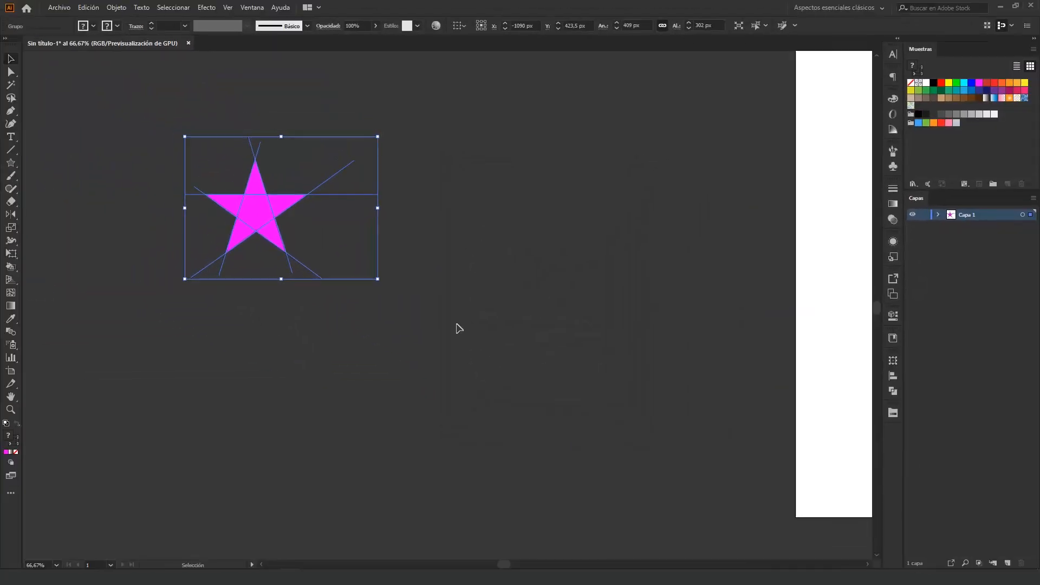
Ungroup the expanded star and move its magenta fill horizontally away from the construction lines
{"action": "left_click", "coordinate": [290, 275]}
{"action": "left_click", "coordinate": [172, 187]}
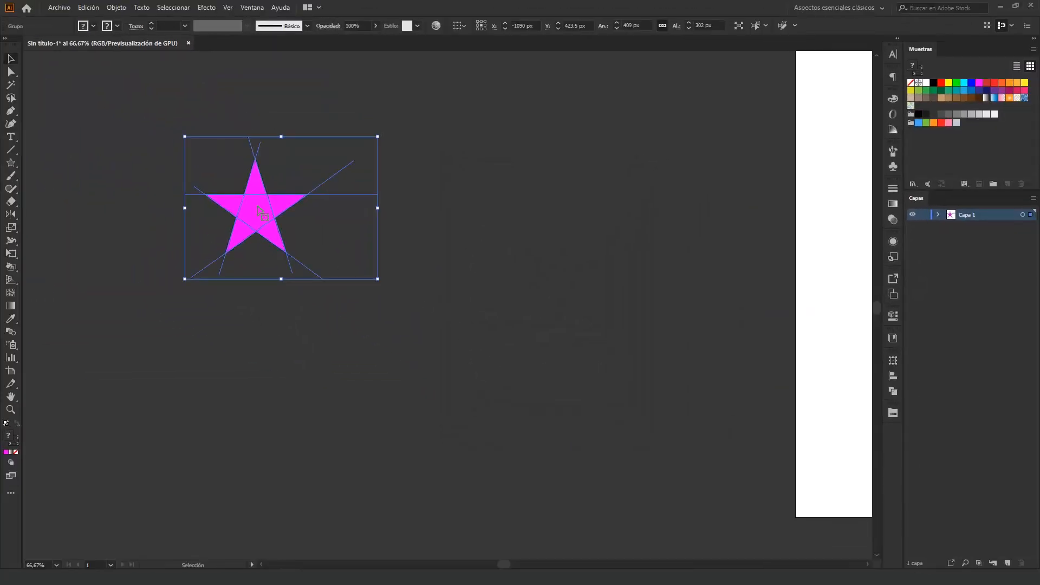
{"action": "right_click", "coordinate": [258, 205]}
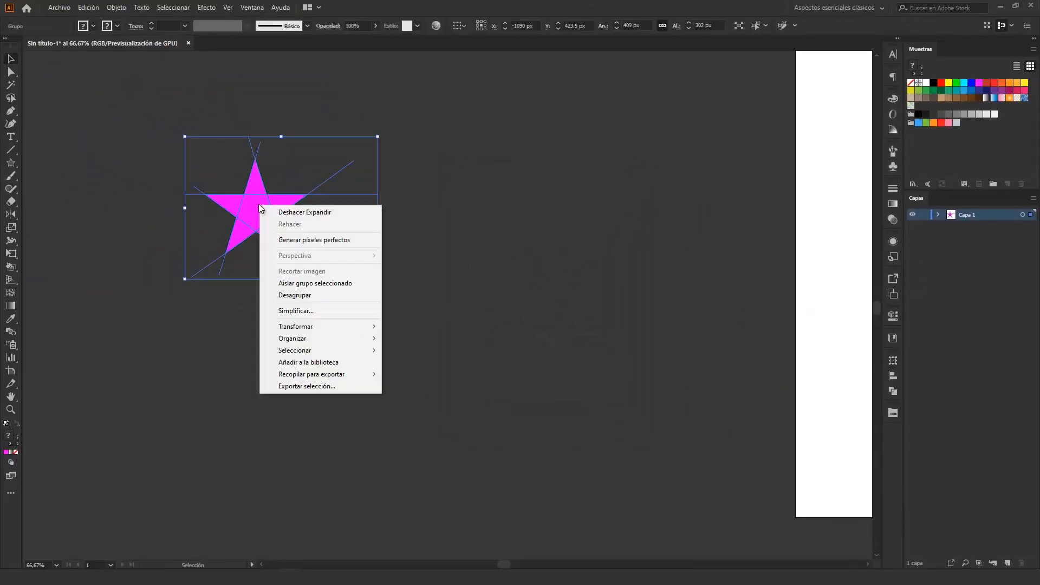
{"action": "left_click", "coordinate": [292, 295]}
{"action": "left_click", "coordinate": [268, 293]}
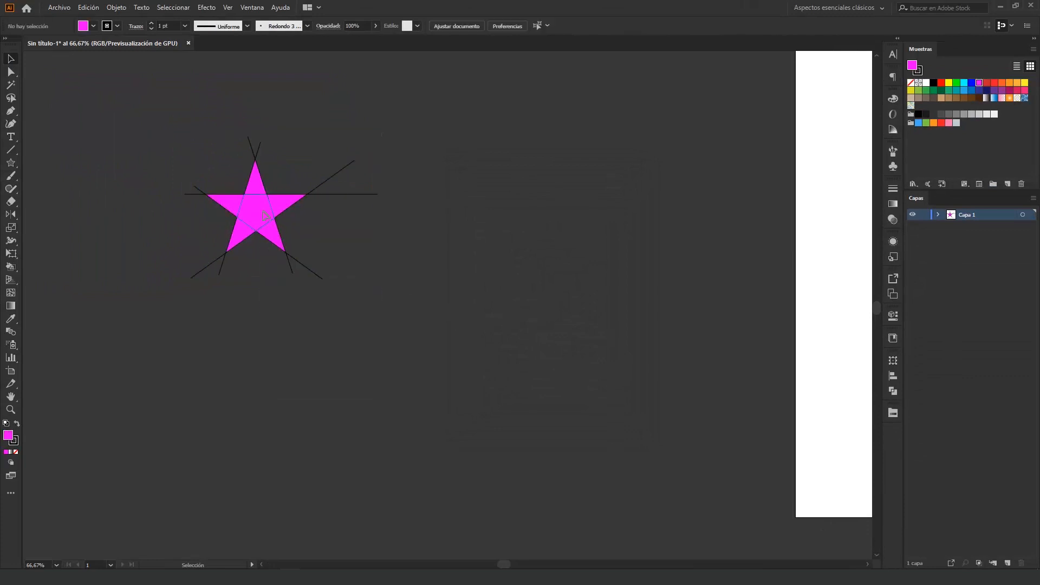
{"action": "left_click_drag", "start_coordinate": [256, 211], "coordinate": [476, 212]}
{"action": "left_click", "coordinate": [337, 308]}
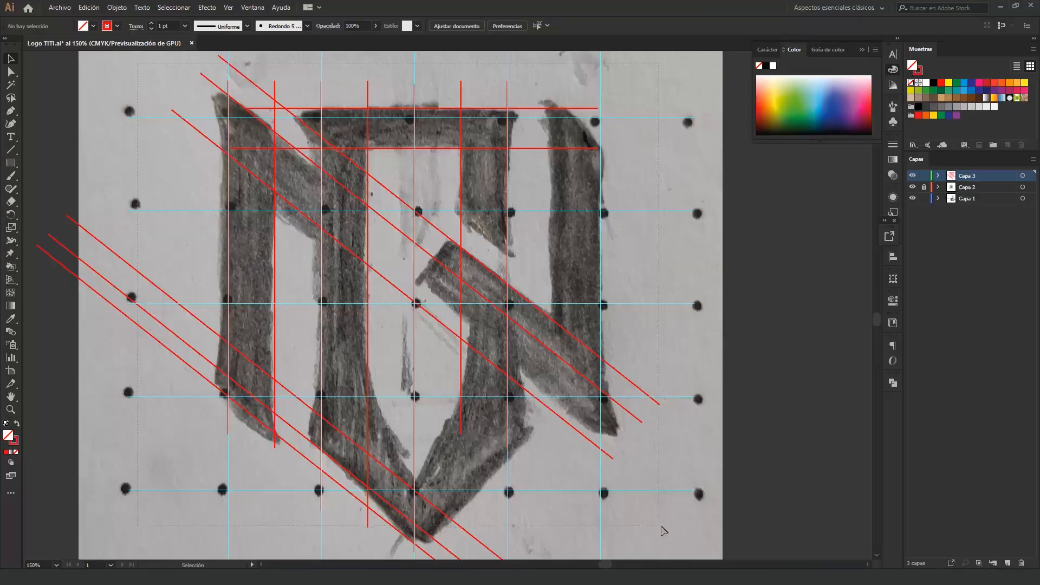
Turn all red construction lines over the monogram sketch into a live paint group and fill the left stem and diagonal red
{"action": "key", "text": "ctrl+a"}
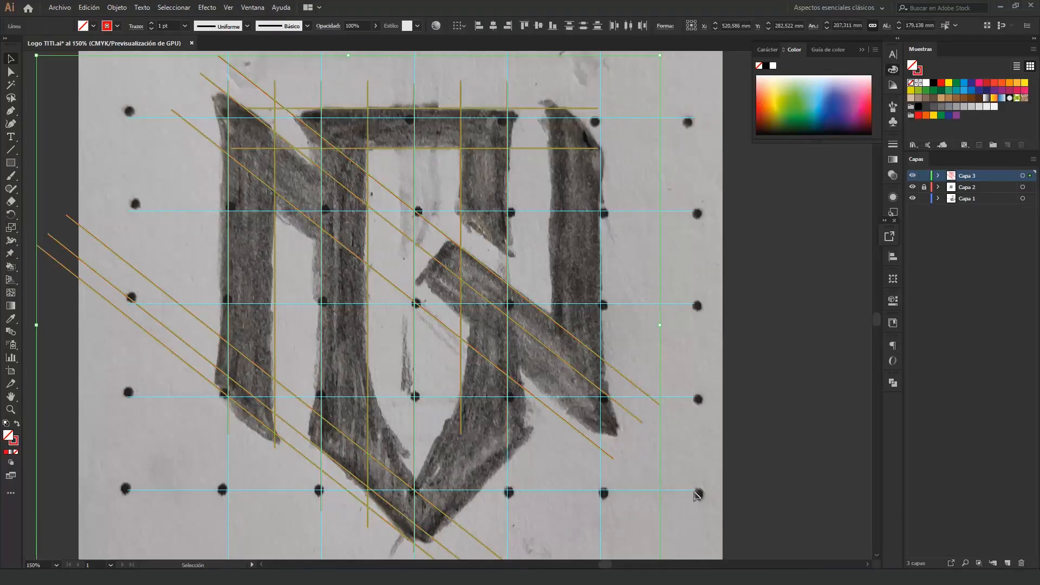
{"action": "left_click", "coordinate": [13, 267]}
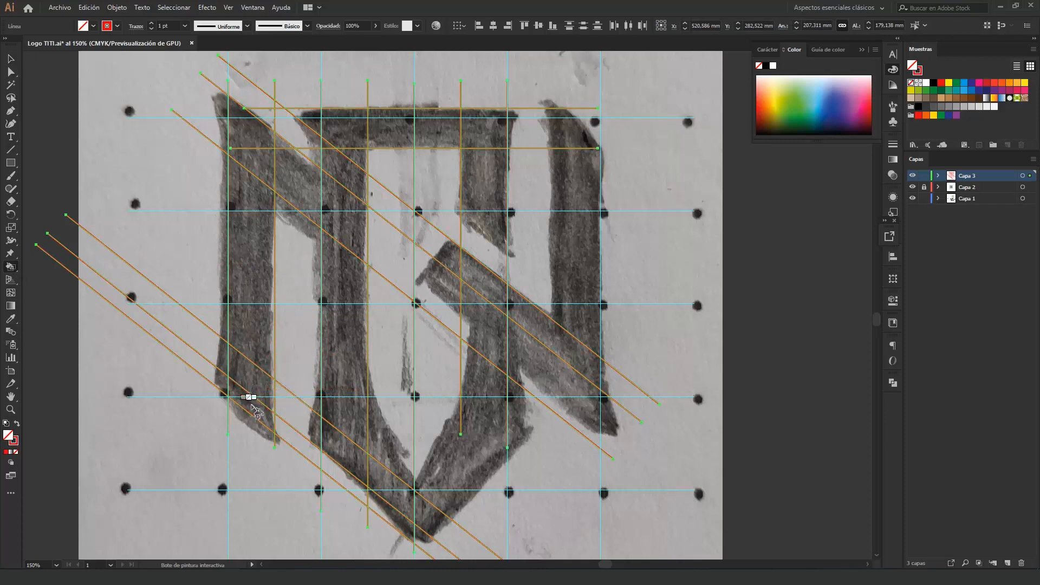
{"action": "left_click", "coordinate": [253, 407]}
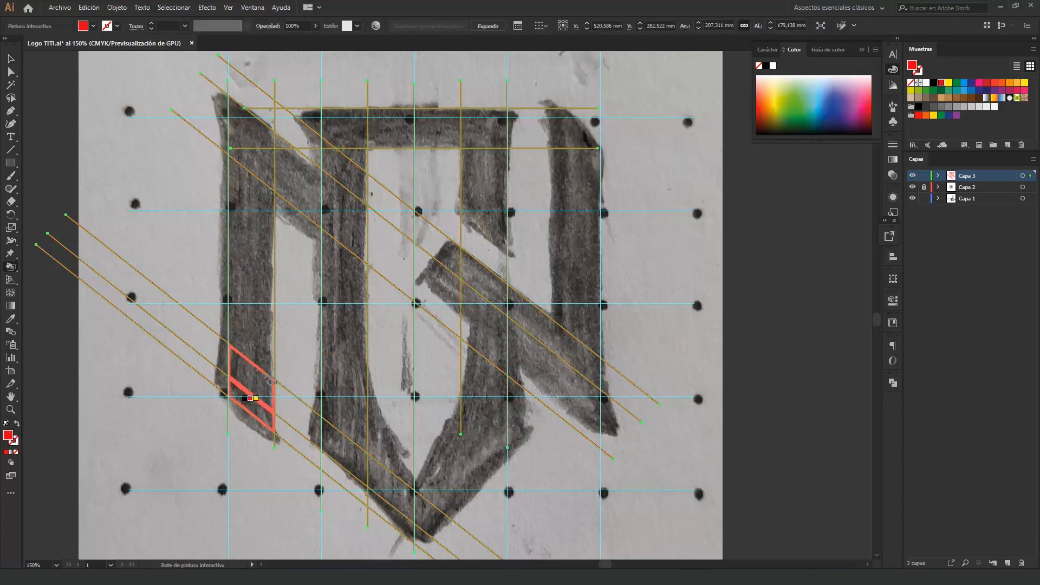
{"action": "left_click", "coordinate": [245, 404]}
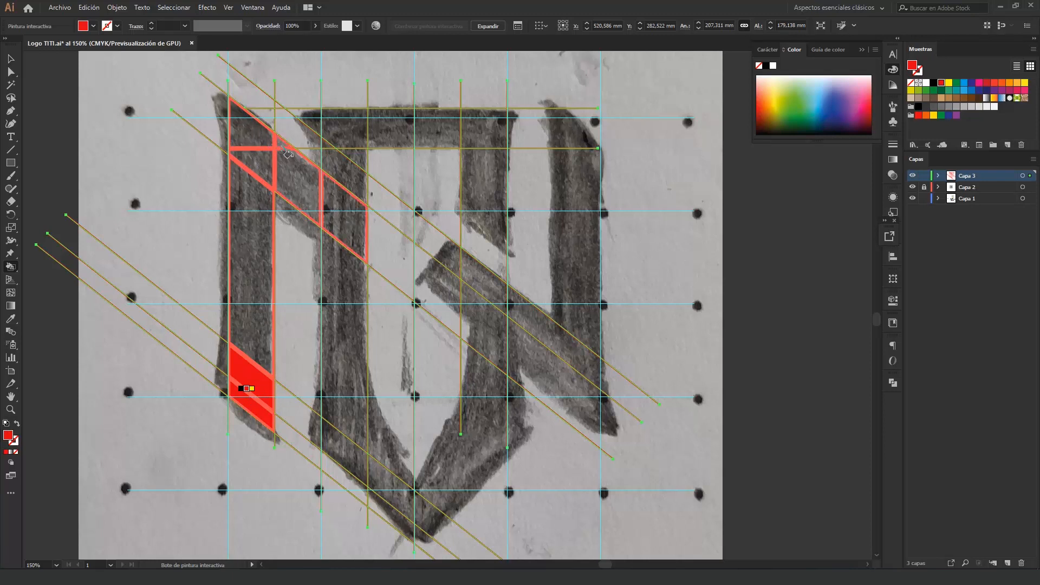
{"action": "left_click", "coordinate": [288, 155]}
Fill the top bar, the short right stem and the central stem down to the lower point red
{"action": "left_click", "coordinate": [361, 130]}
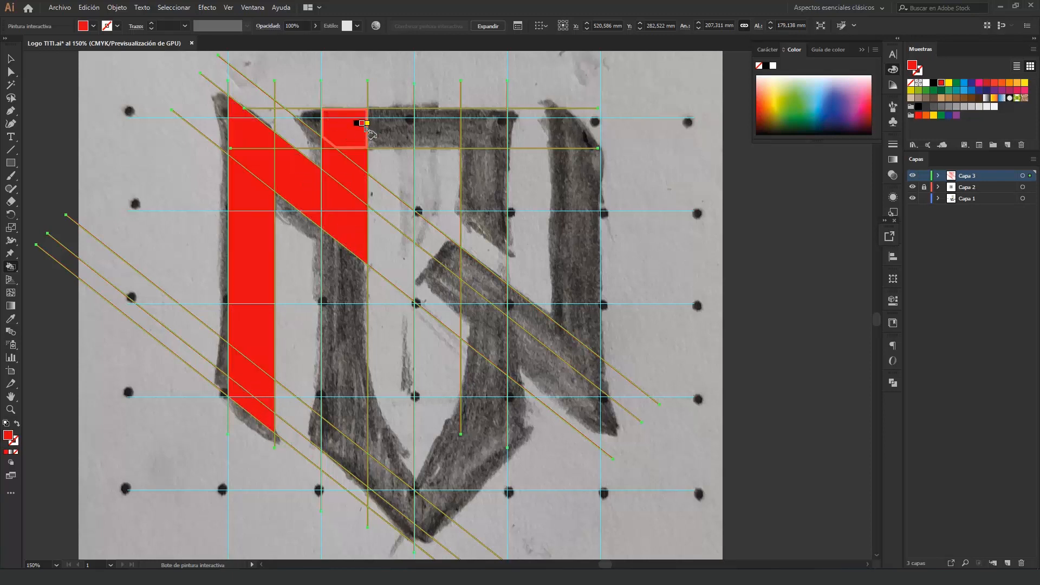
{"action": "left_click_drag", "start_coordinate": [371, 134], "coordinate": [487, 120]}
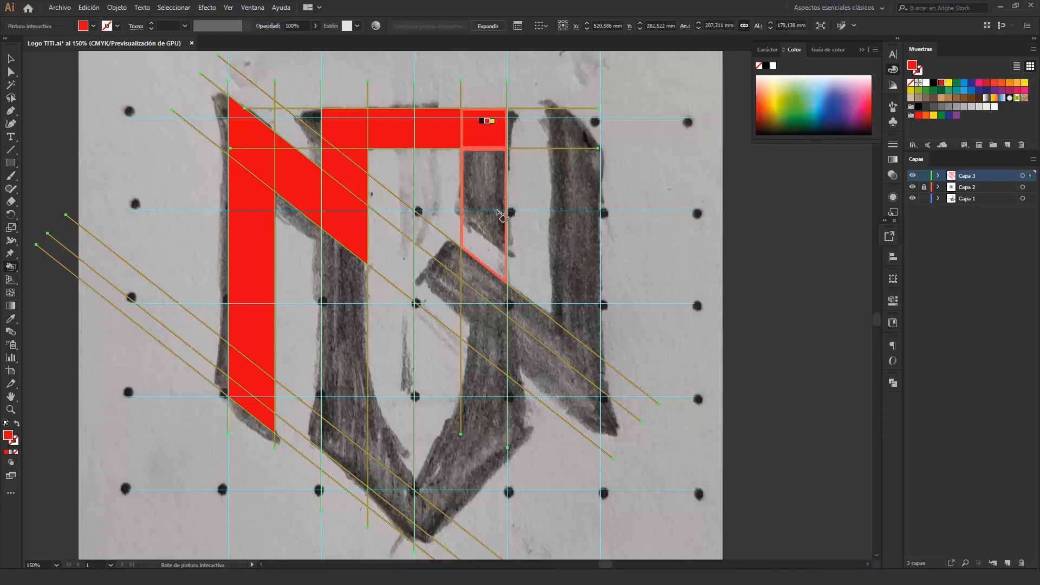
{"action": "left_click", "coordinate": [484, 163]}
{"action": "left_click_drag", "start_coordinate": [343, 435], "coordinate": [402, 497]}
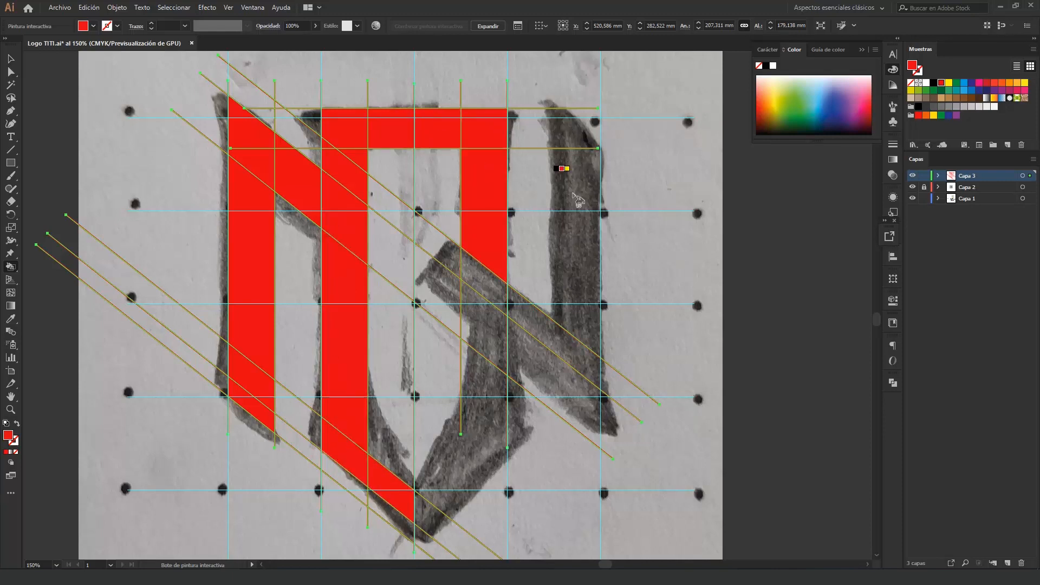
Expand the monogram's live paint group into shapes and place a copy of the red fills beside the sketch
{"action": "key", "text": "v"}
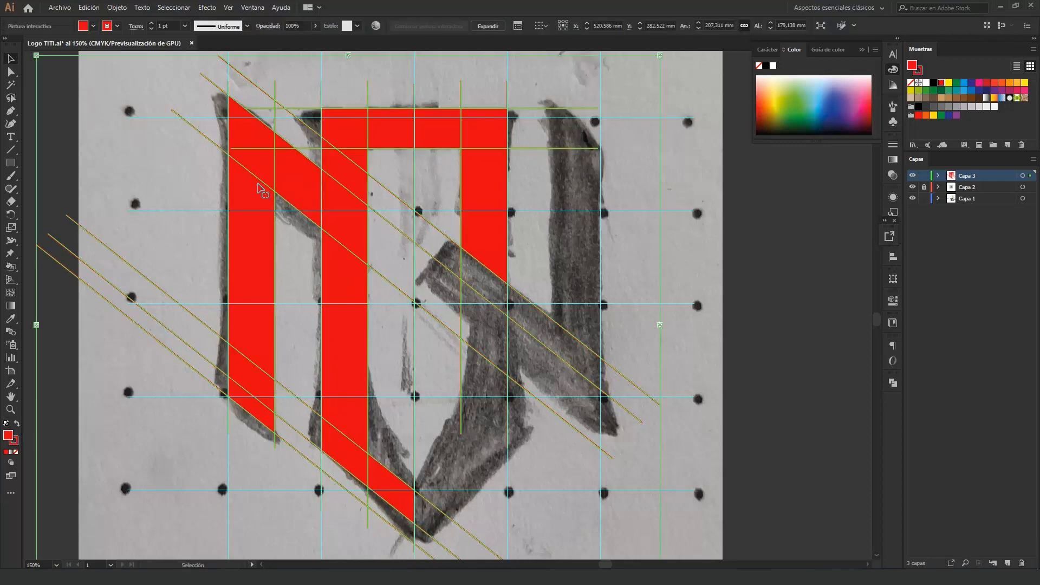
{"action": "left_click", "coordinate": [116, 8]}
{"action": "left_click", "coordinate": [145, 123]}
{"action": "left_click", "coordinate": [497, 351]}
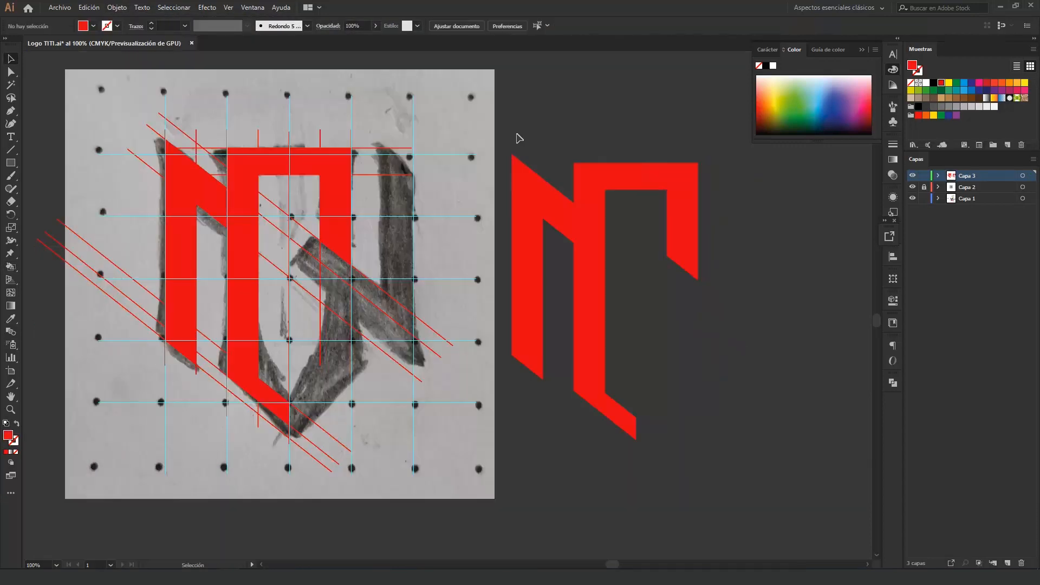
Paste a copy of the red shape's left half in front, reflect it about the vertical axis and move it about 93 mm to the right
{"action": "left_click_drag", "start_coordinate": [626, 475], "coordinate": [627, 478]}
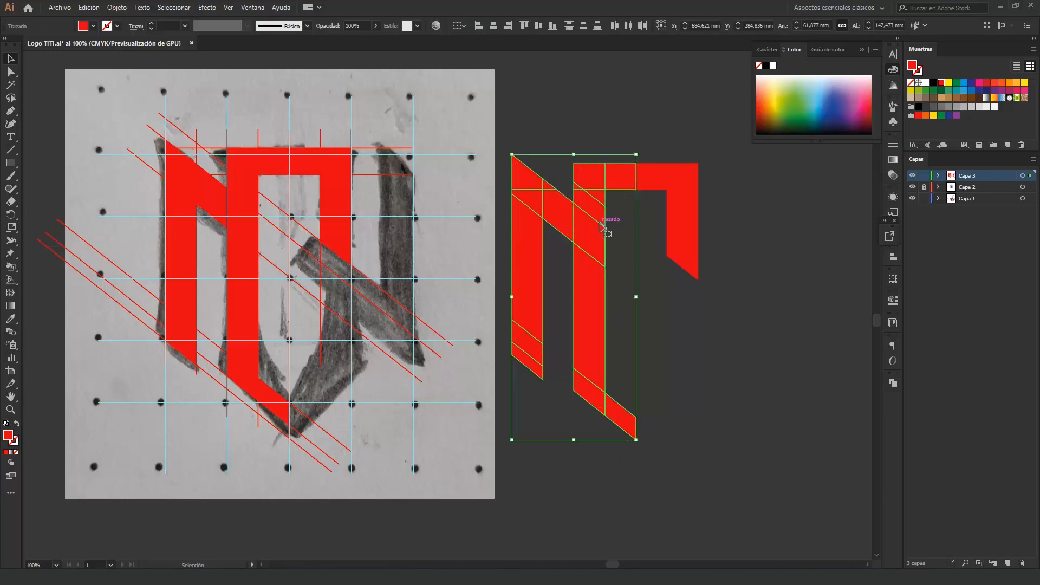
{"action": "right_click", "coordinate": [594, 228]}
{"action": "mouse_move", "coordinate": [684, 374]}
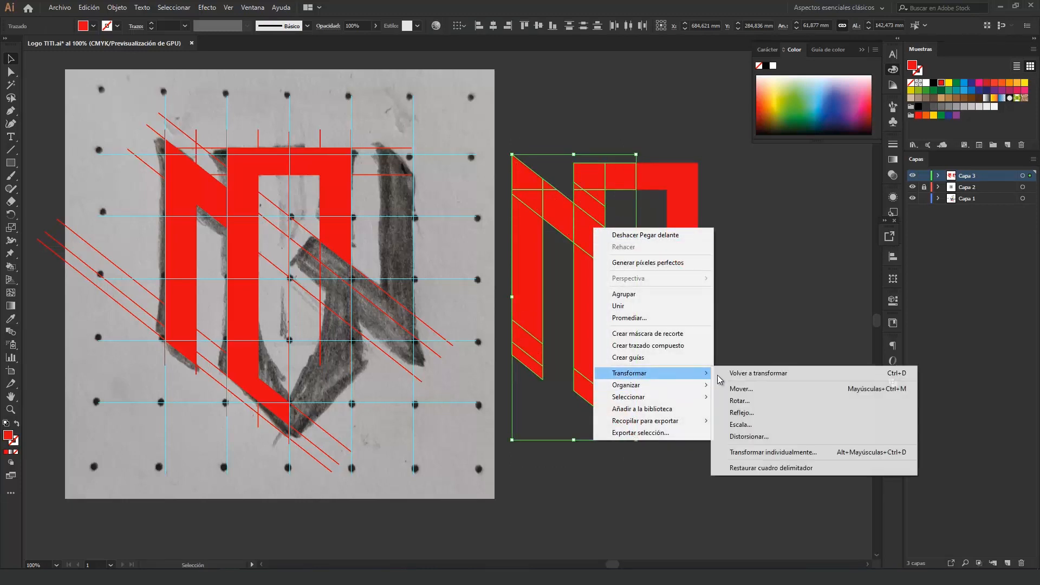
{"action": "left_click", "coordinate": [754, 413]}
{"action": "left_click", "coordinate": [734, 412]}
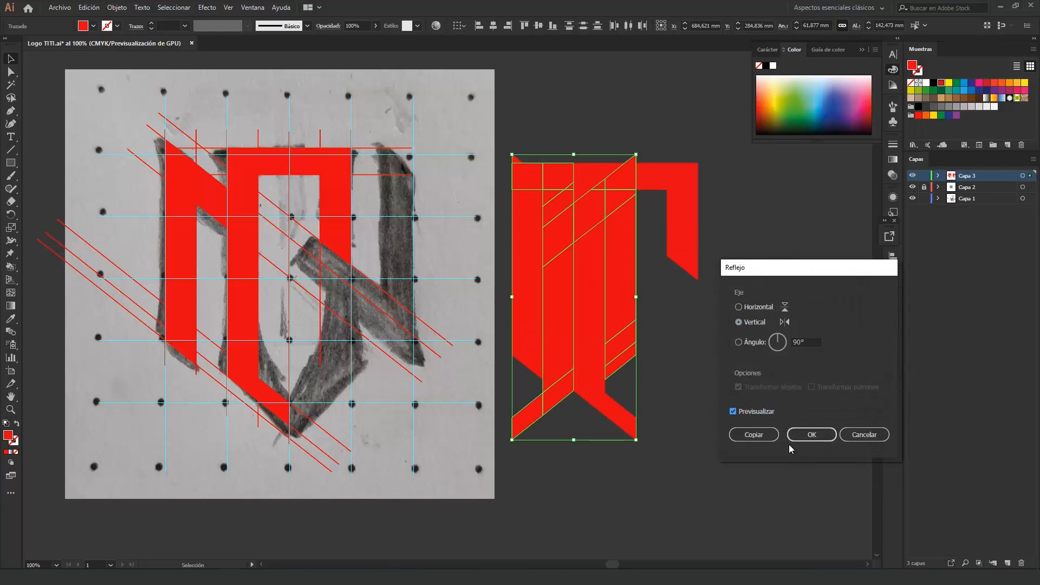
{"action": "left_click", "coordinate": [809, 434]}
{"action": "left_click_drag", "start_coordinate": [628, 321], "coordinate": [815, 322]}
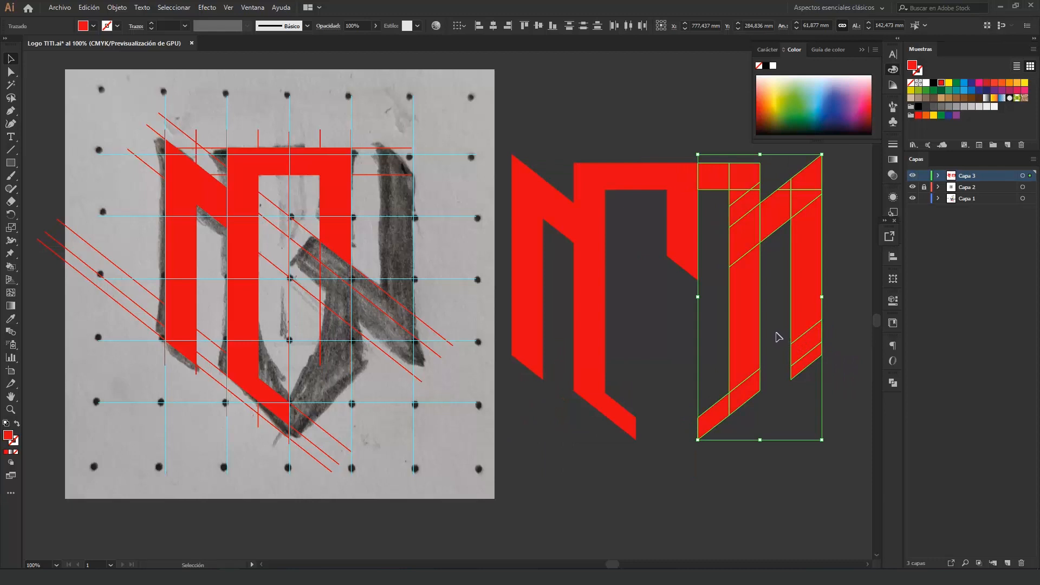
Delete the short inner stem and surplus top-bar pieces, and move the mirrored half about 31 mm left to meet the left half
{"action": "left_click", "coordinate": [669, 290]}
{"action": "left_click", "coordinate": [685, 236]}
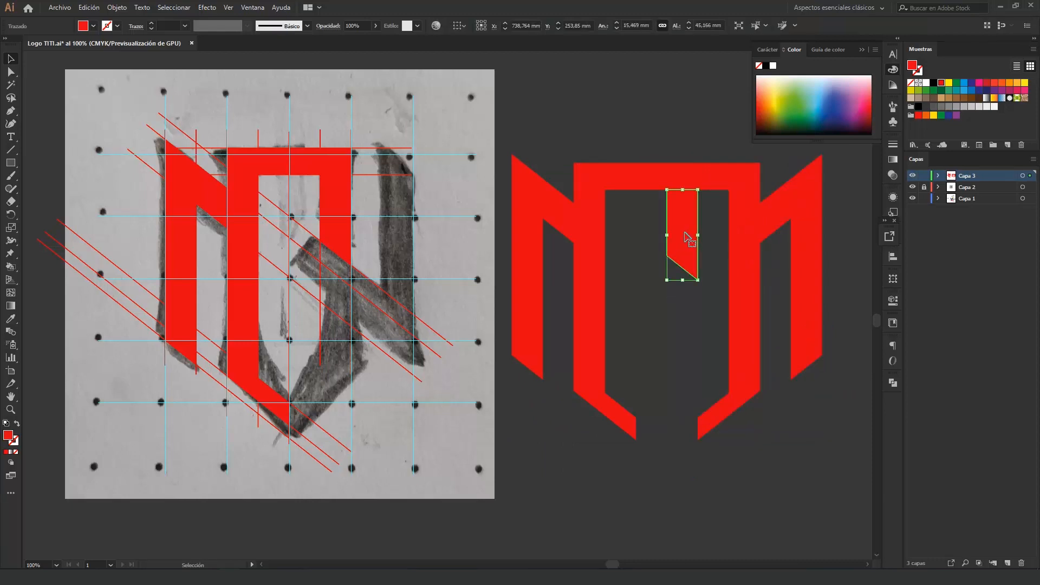
{"action": "key", "text": "Delete"}
{"action": "left_click", "coordinate": [682, 176]}
{"action": "key", "text": "Delete"}
{"action": "left_click", "coordinate": [656, 177]}
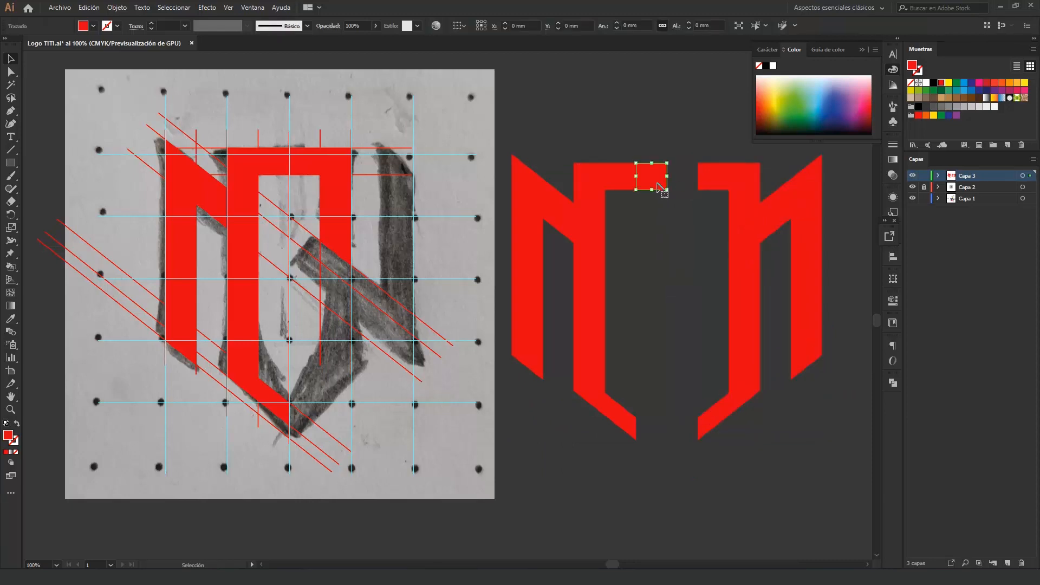
{"action": "key", "text": "Delete"}
{"action": "left_click", "coordinate": [818, 373]}
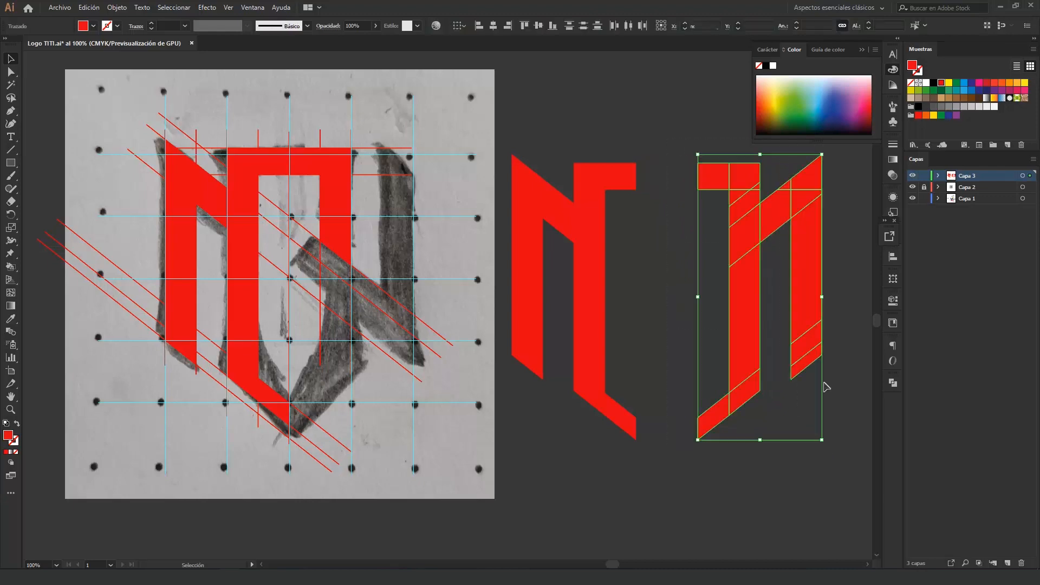
{"action": "left_click_drag", "start_coordinate": [741, 242], "coordinate": [680, 237]}
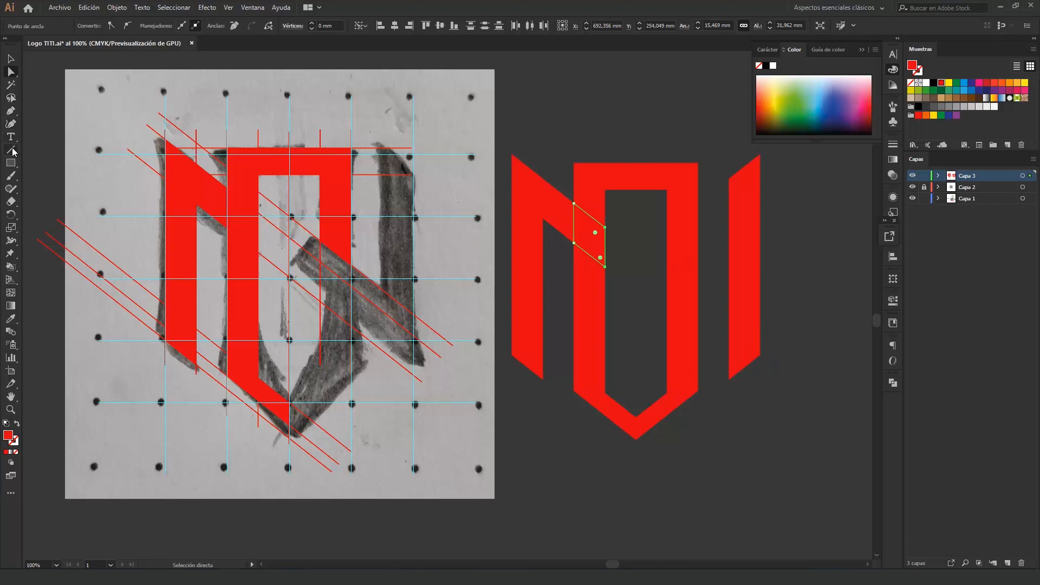
In outline view, draw a diagonal line about 151 by 119 mm along the left diagonal's upper edge and place parallel copies of it
{"action": "left_click", "coordinate": [11, 150]}
{"action": "mouse_move", "coordinate": [513, 157]}
{"action": "left_mouse_down"}
{"action": "mouse_move", "coordinate": [650, 263]}
{"action": "mouse_move", "coordinate": [601, 226]}
{"action": "mouse_move", "coordinate": [623, 240]}
{"action": "left_mouse_up"}
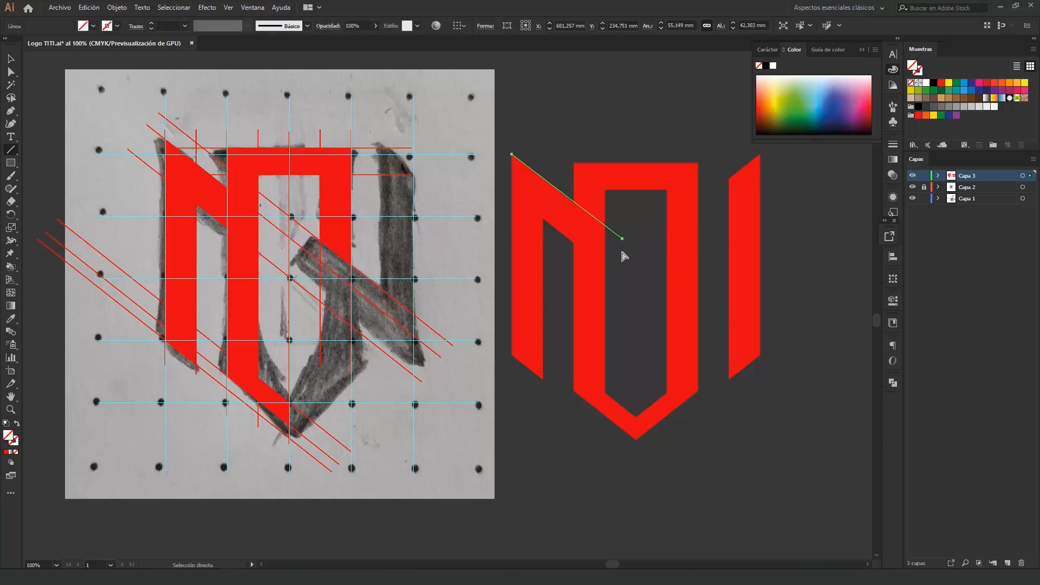
{"action": "key", "text": "ctrl+y"}
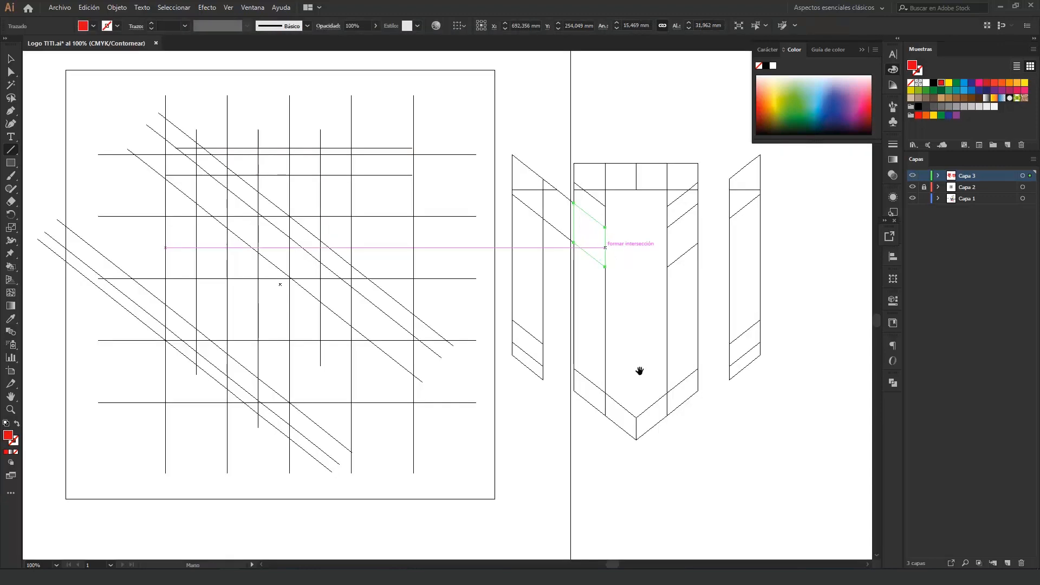
{"action": "left_click_drag", "start_coordinate": [639, 371], "coordinate": [328, 343]}
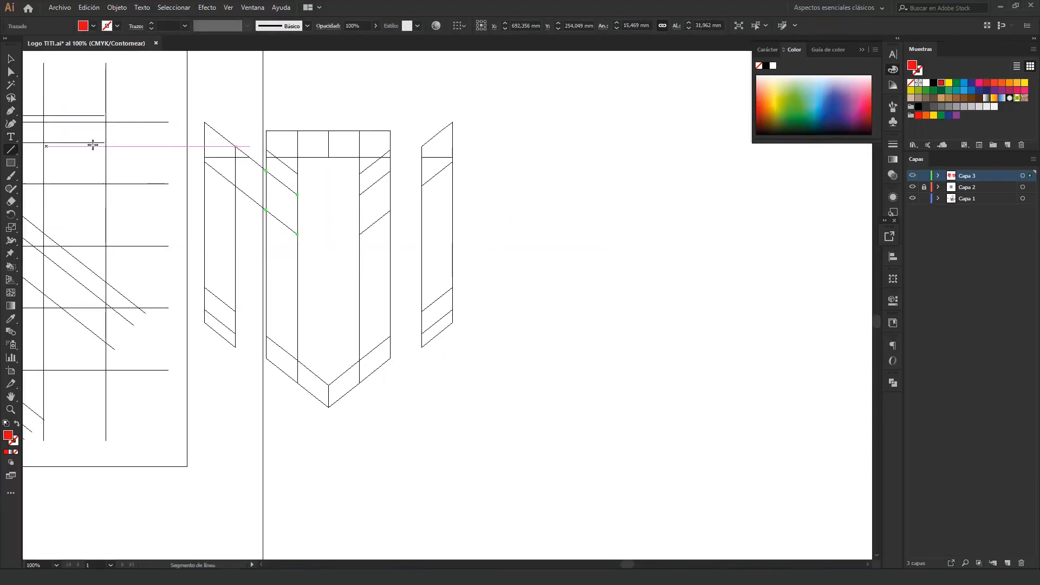
{"action": "left_click_drag", "start_coordinate": [204, 123], "coordinate": [507, 359]}
{"action": "left_click", "coordinate": [11, 59]}
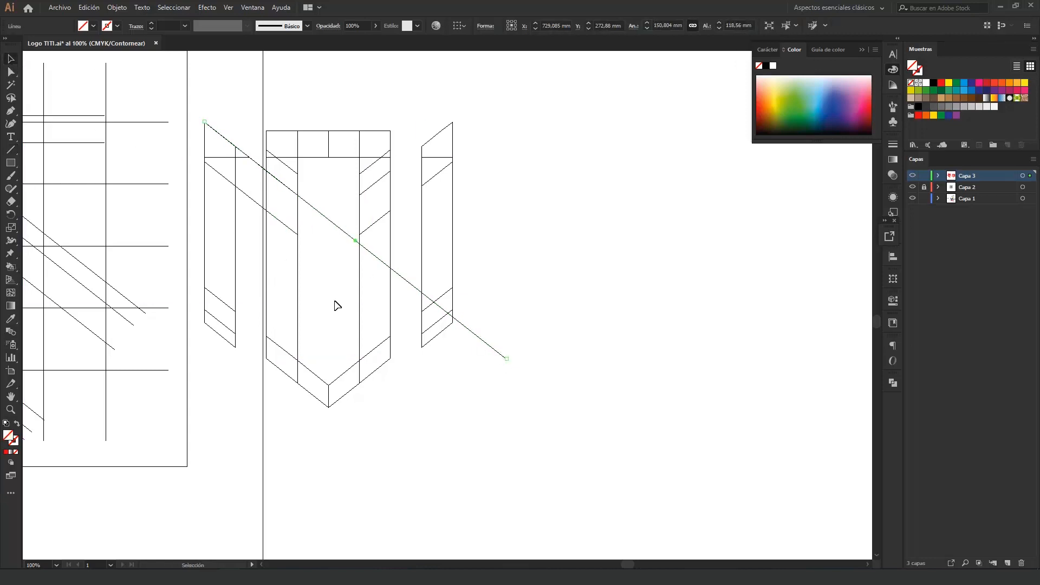
{"action": "left_click", "coordinate": [415, 411]}
{"action": "left_click_drag", "start_coordinate": [332, 222], "coordinate": [316, 254]}
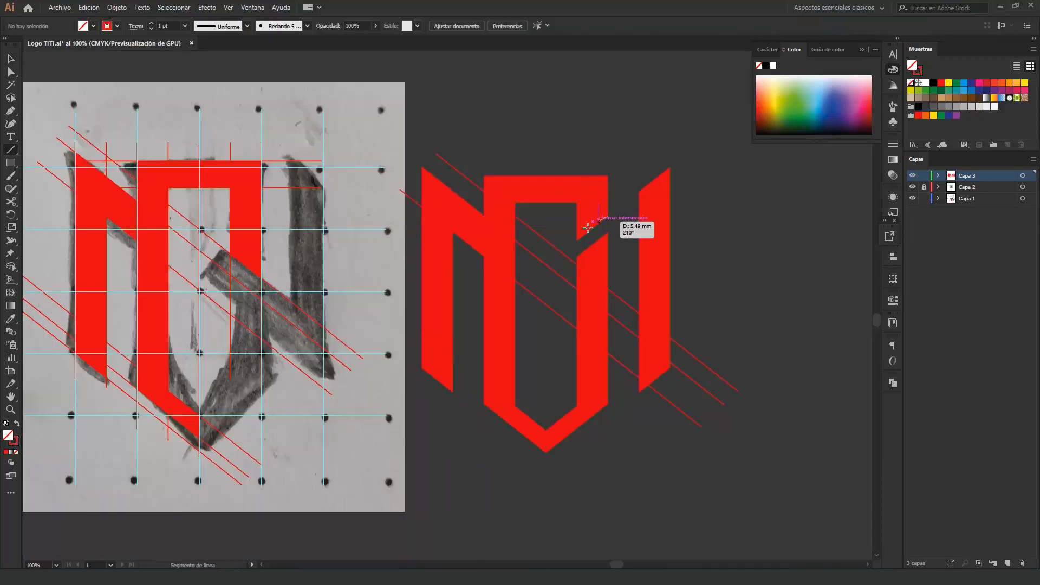
Add an opposing diagonal line about 80 by 63 mm at the central right stem's upper corner, and live-paint it with the parallel lines and stem
{"action": "left_click_drag", "start_coordinate": [607, 217], "coordinate": [449, 341]}
{"action": "key", "text": "v"}
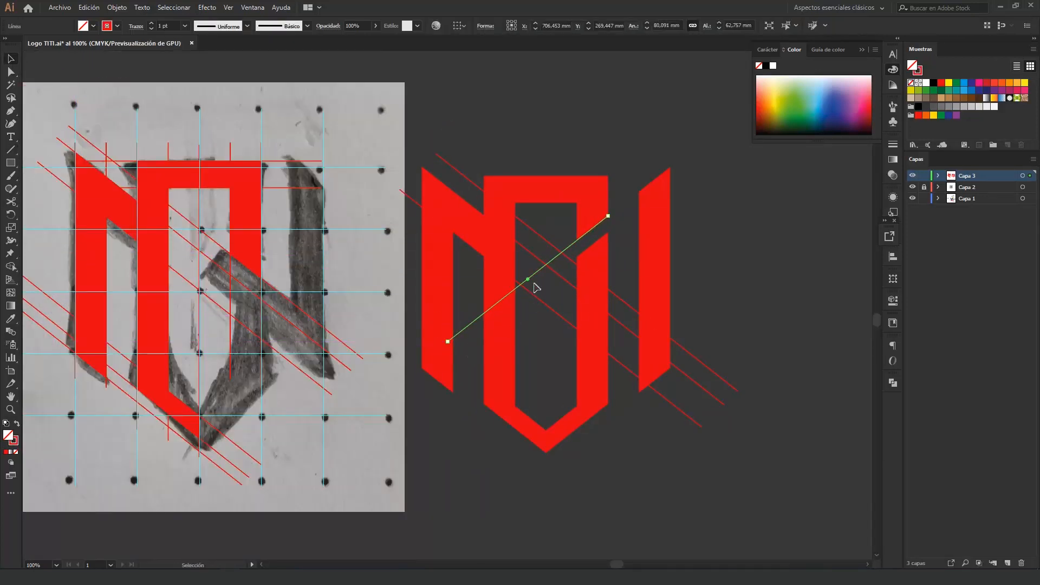
{"action": "left_click_drag", "start_coordinate": [534, 279], "coordinate": [622, 259]}
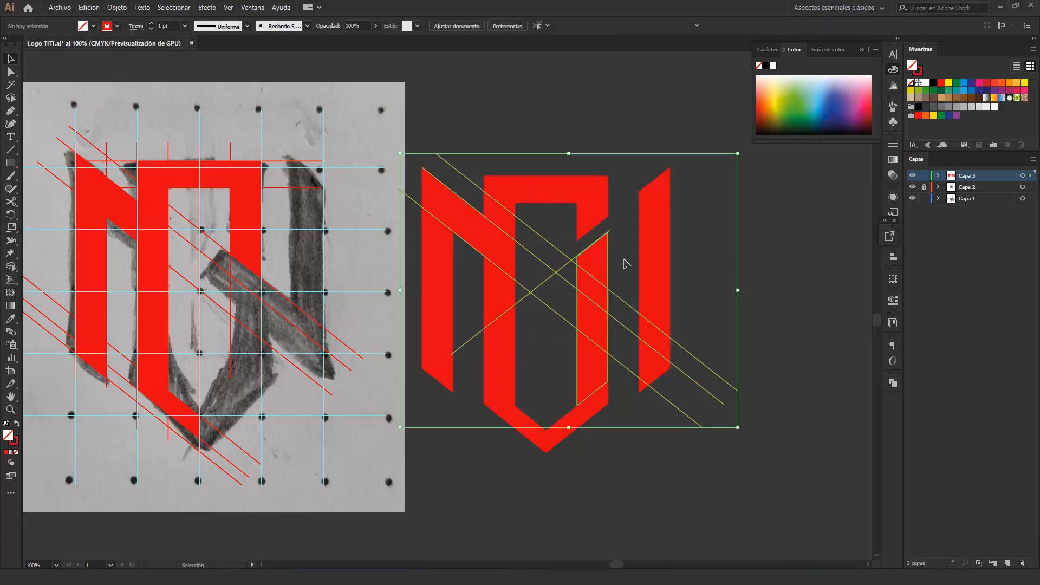
{"action": "left_click_drag", "start_coordinate": [10, 267], "coordinate": [55, 278]}
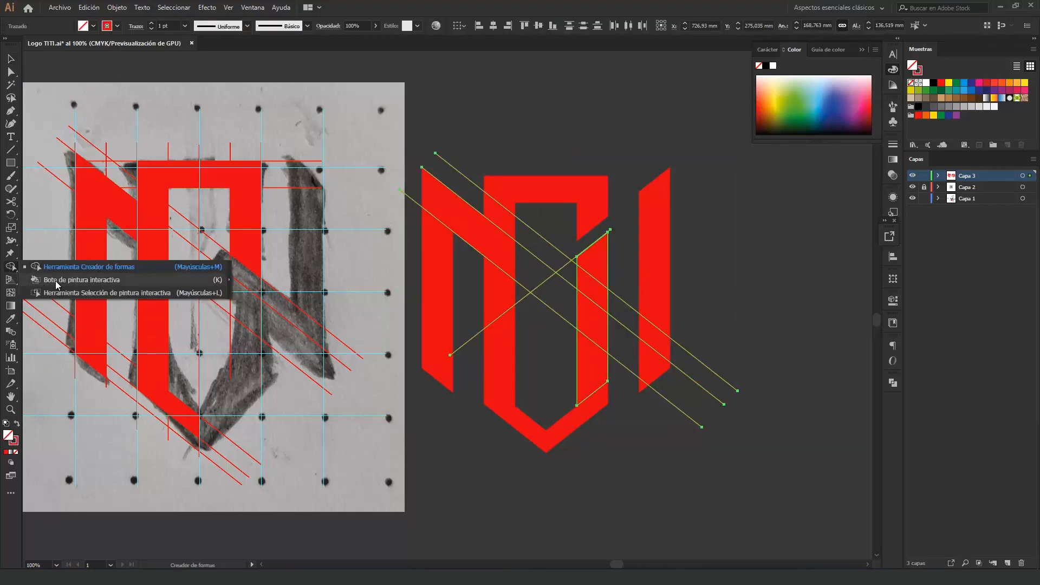
{"action": "left_click", "coordinate": [575, 302]}
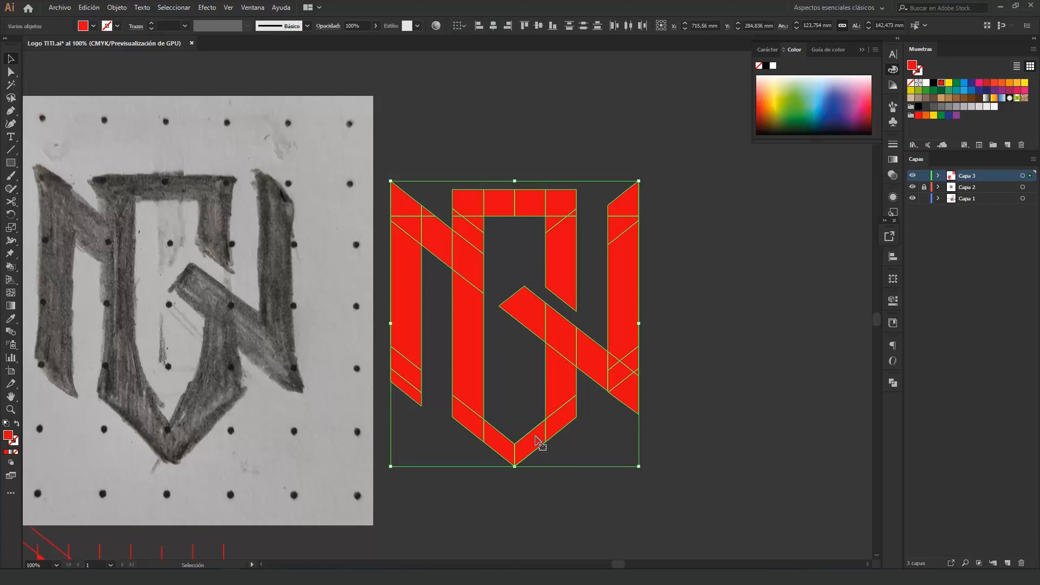
Place a copy of the monogram above the original and unite all pieces of the original into one shape
{"action": "left_click_drag", "start_coordinate": [537, 442], "coordinate": [550, 139]}
{"action": "left_click", "coordinate": [526, 449]}
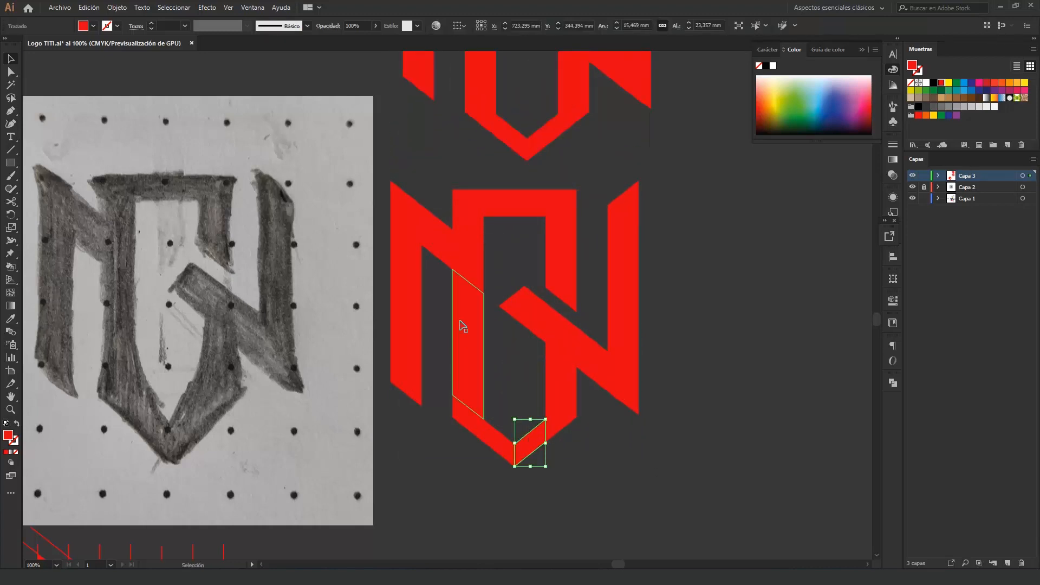
{"action": "key", "text": "ctrl+a"}
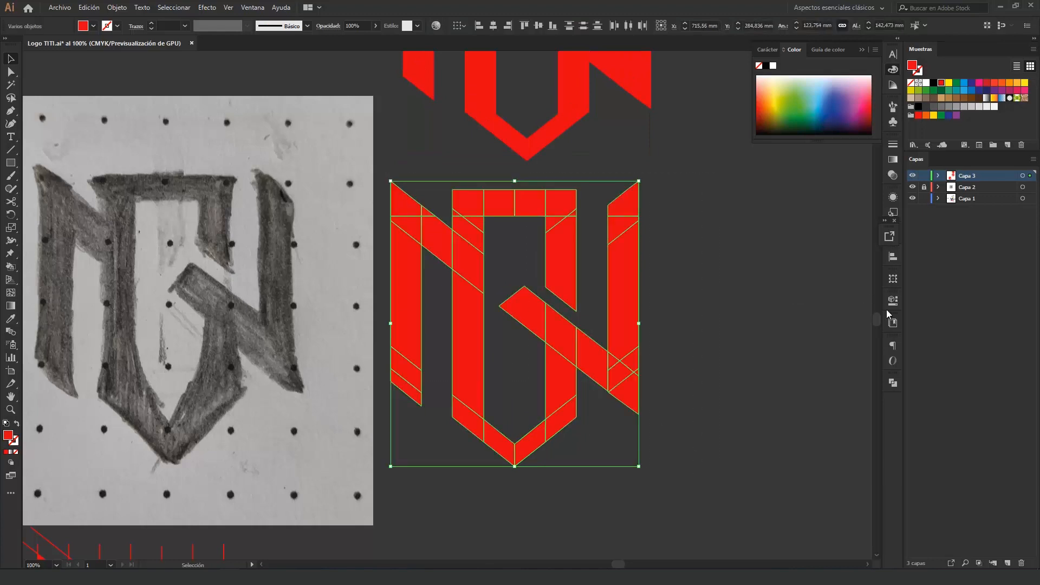
{"action": "left_click", "coordinate": [893, 383]}
{"action": "left_click", "coordinate": [766, 407]}
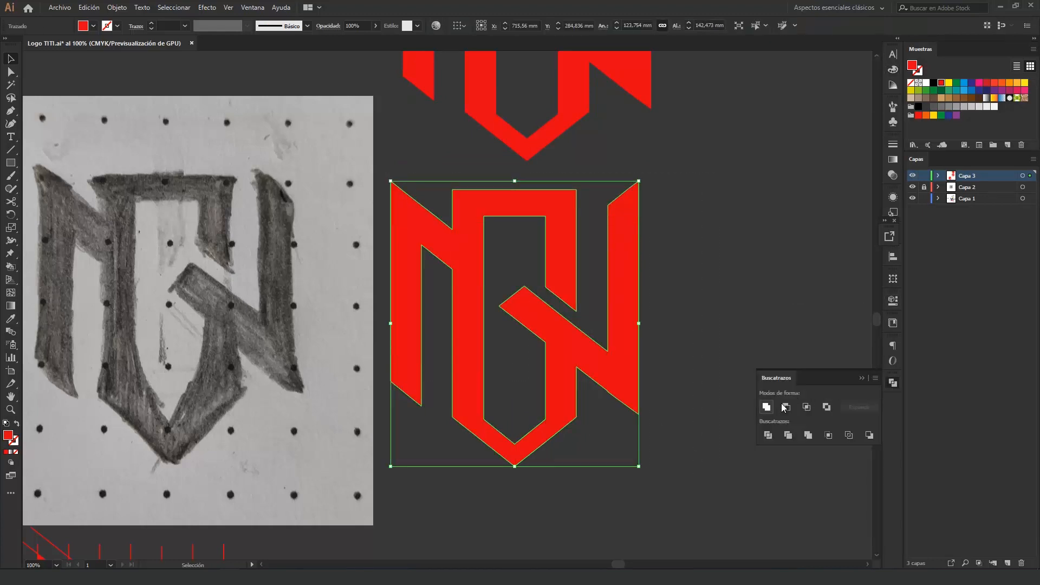
{"action": "left_click", "coordinate": [861, 378]}
{"action": "left_click", "coordinate": [765, 338]}
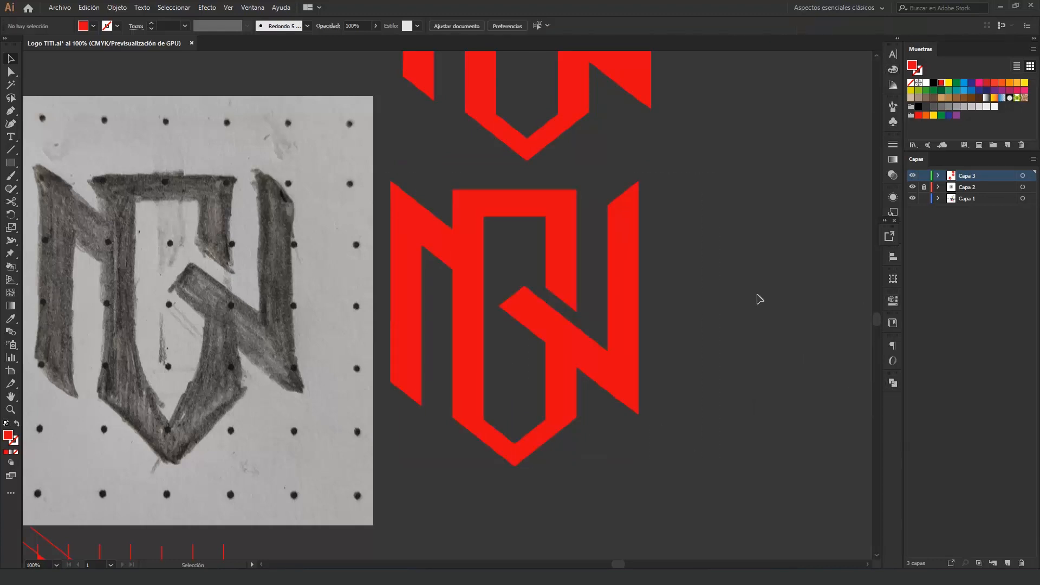
Remove the redundant anchor points from the left diagonal, the left stem's outer edge, the right stem's sides and the lower diagonal edge
{"action": "left_click", "coordinate": [603, 363]}
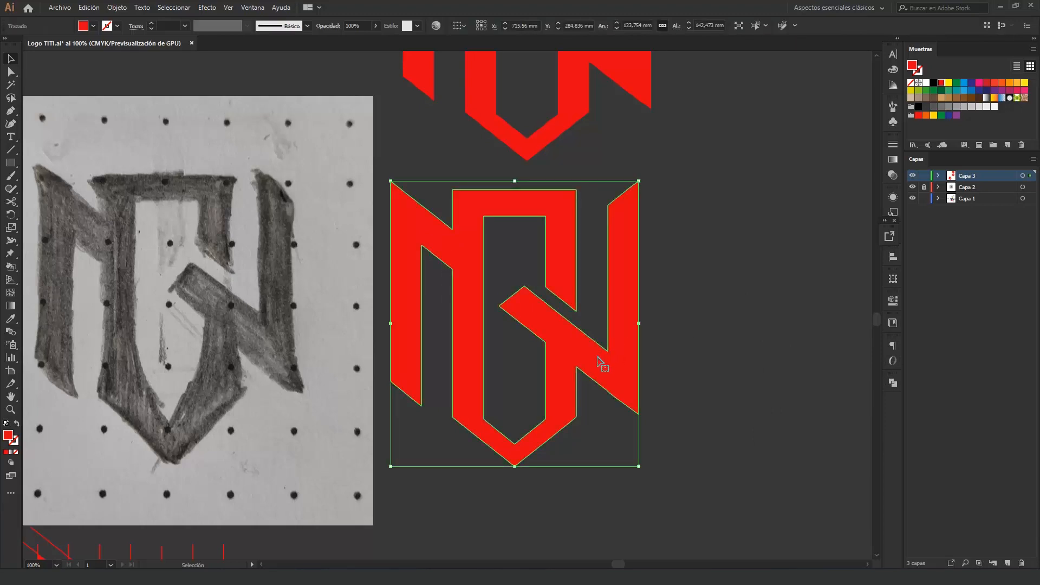
{"action": "left_click", "coordinate": [11, 151]}
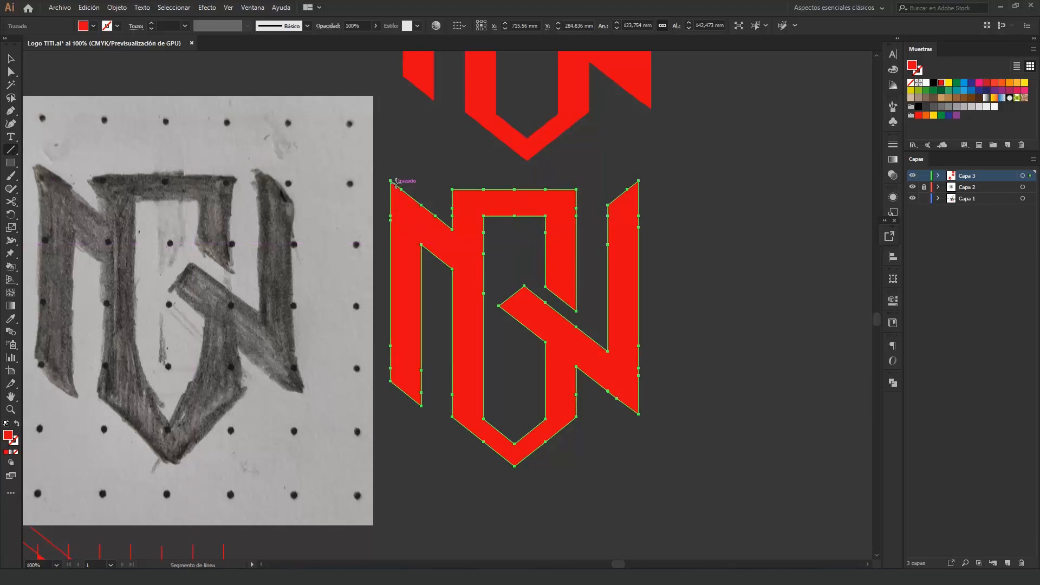
{"action": "left_click", "coordinate": [11, 72]}
{"action": "left_click_drag", "start_coordinate": [399, 183], "coordinate": [431, 233]}
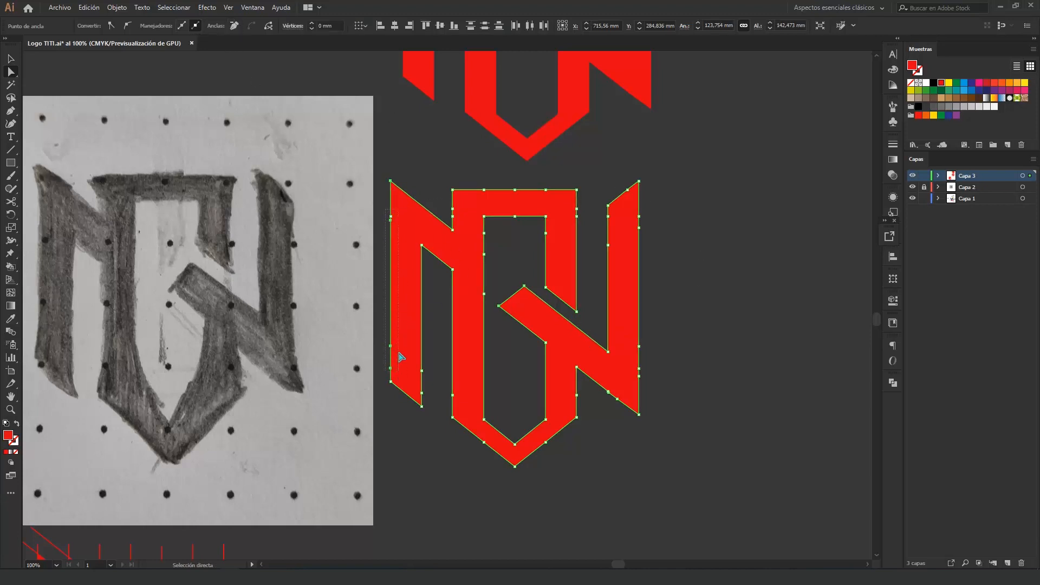
{"action": "left_click", "coordinate": [234, 26]}
{"action": "left_click_drag", "start_coordinate": [634, 379], "coordinate": [634, 381]}
{"action": "left_click", "coordinate": [234, 26]}
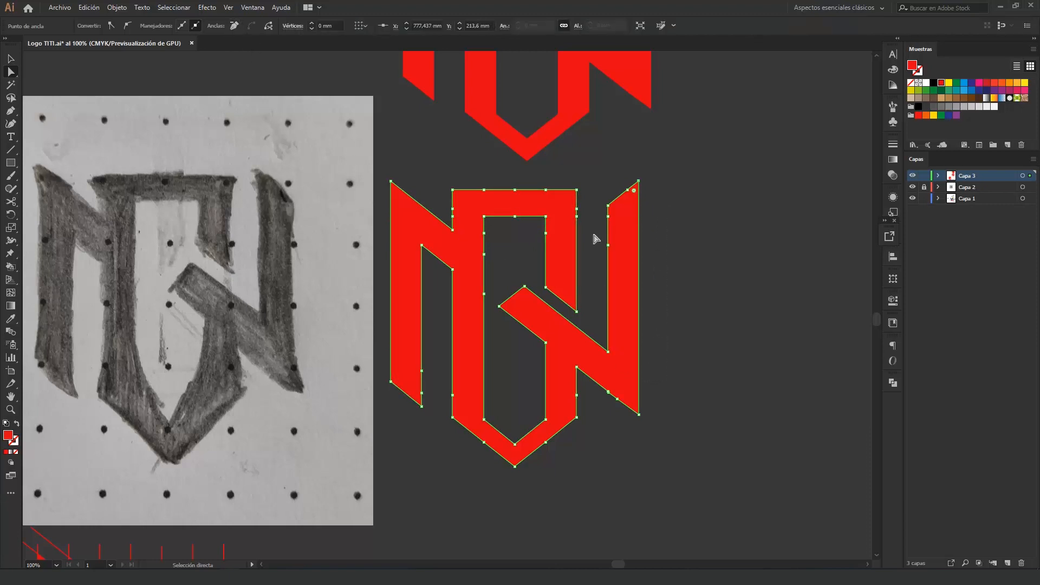
{"action": "left_click", "coordinate": [235, 26]}
{"action": "left_click_drag", "start_coordinate": [602, 412], "coordinate": [625, 385]}
{"action": "left_click", "coordinate": [235, 26]}
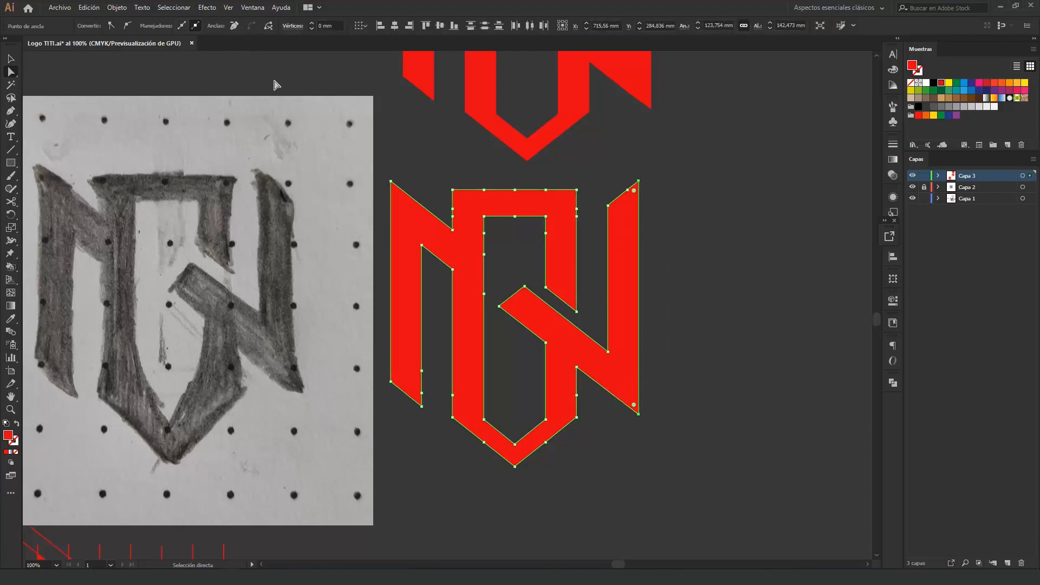
Remove the redundant anchor points from the lower point, the left stem's inner edge and the outer edges of the central stems
{"action": "left_click_drag", "start_coordinate": [489, 443], "coordinate": [487, 440]}
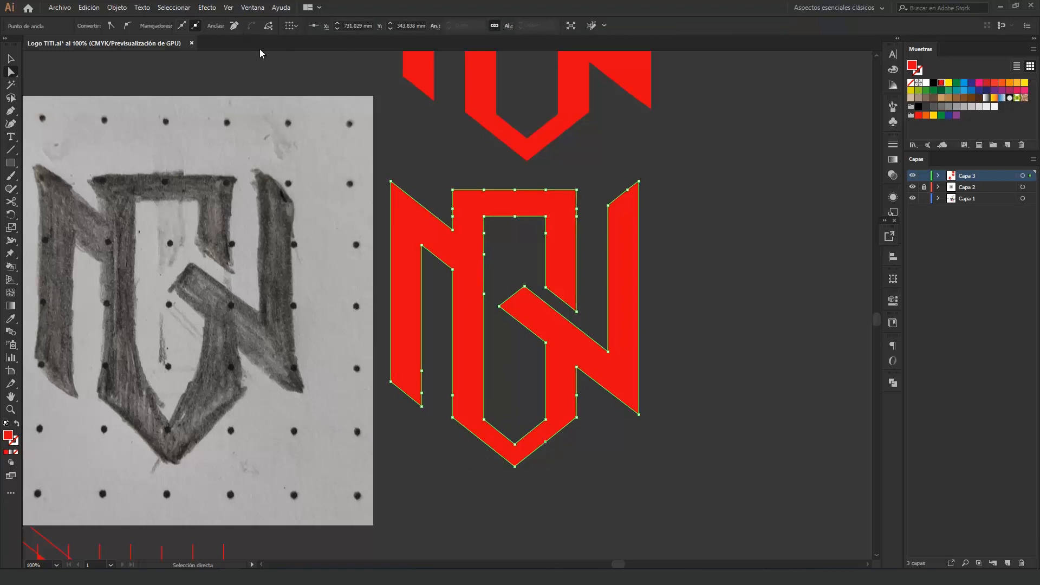
{"action": "left_click_drag", "start_coordinate": [437, 359], "coordinate": [416, 396]}
{"action": "left_click", "coordinate": [234, 26]}
{"action": "left_click_drag", "start_coordinate": [588, 387], "coordinate": [569, 403]}
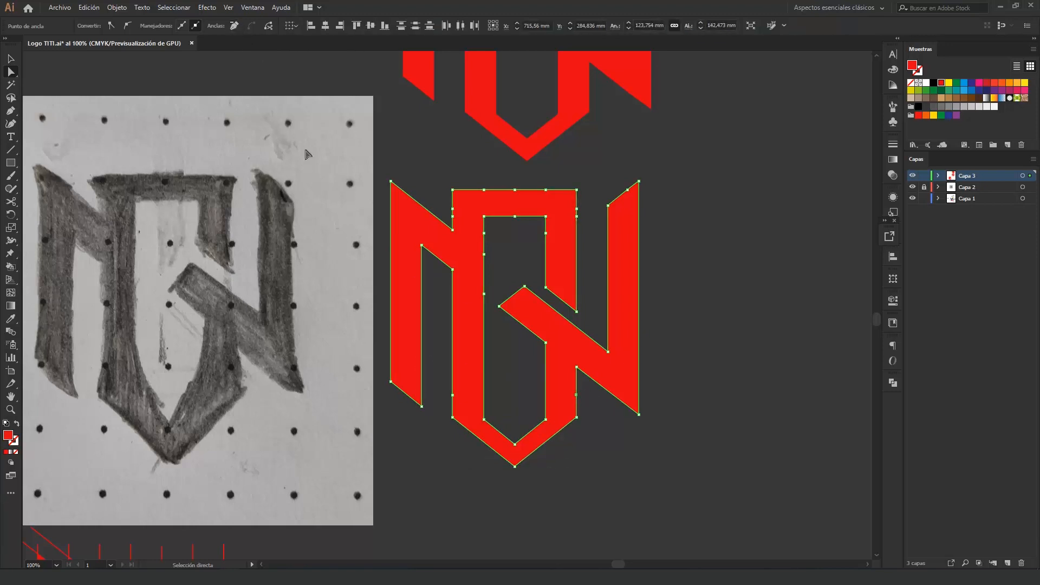
{"action": "left_click", "coordinate": [234, 26]}
{"action": "left_click_drag", "start_coordinate": [462, 204], "coordinate": [446, 221]}
{"action": "left_click", "coordinate": [234, 26]}
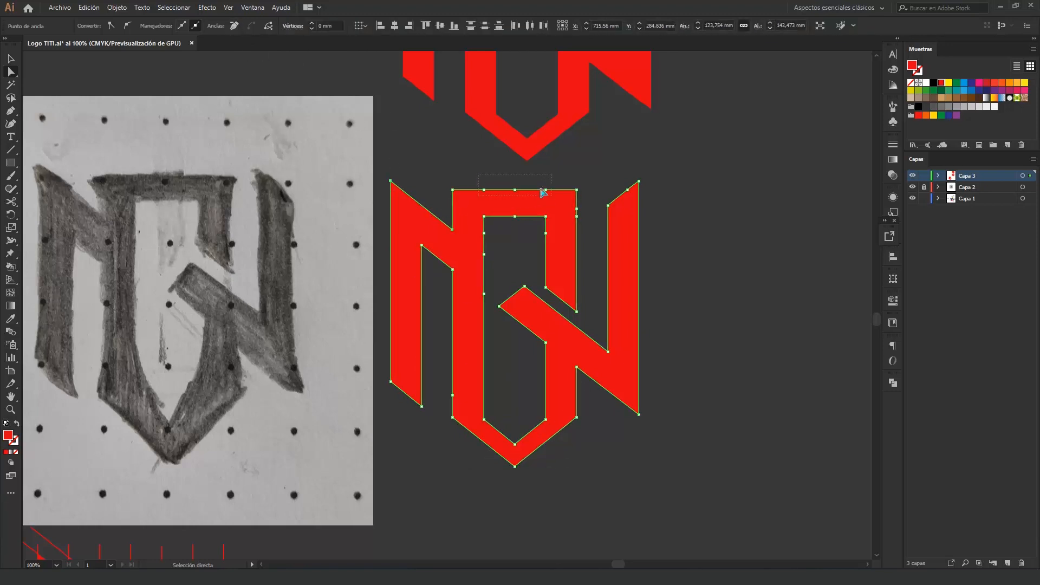
Remove the remaining redundant anchor points from the top bar, the right stem's slanted tip, the central stems and the inner contour
{"action": "left_click_drag", "start_coordinate": [541, 190], "coordinate": [543, 192]}
{"action": "left_click", "coordinate": [234, 26]}
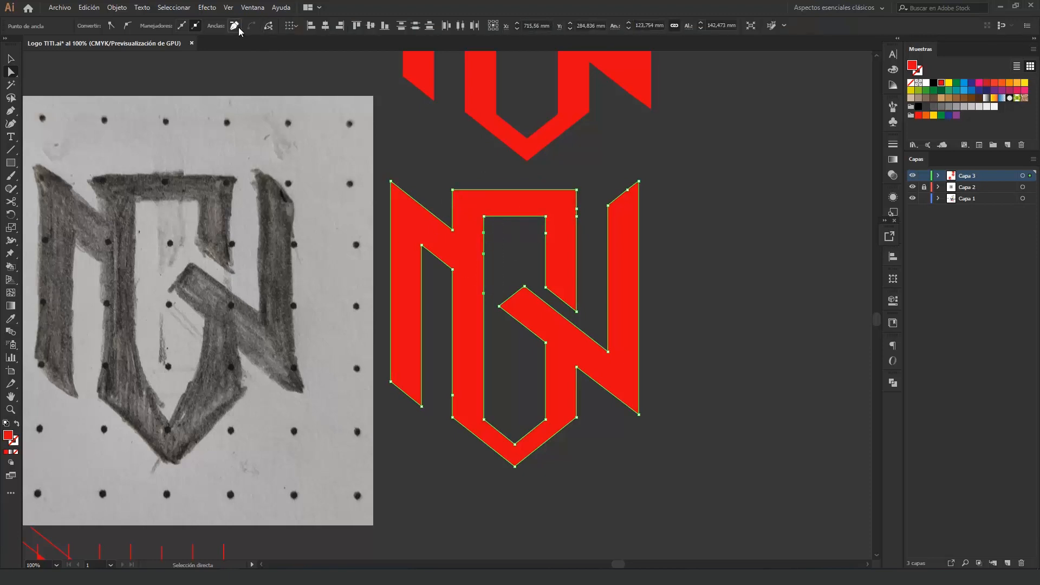
{"action": "left_click_drag", "start_coordinate": [615, 174], "coordinate": [631, 198]}
{"action": "left_click", "coordinate": [234, 26]}
{"action": "left_click_drag", "start_coordinate": [442, 384], "coordinate": [462, 404]}
{"action": "left_click", "coordinate": [235, 26]}
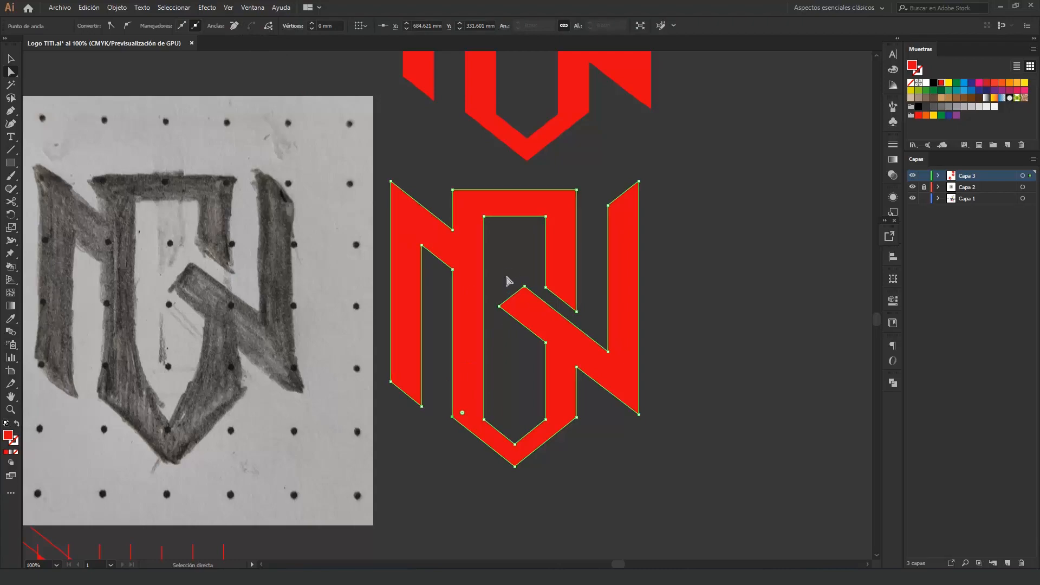
{"action": "left_click", "coordinate": [508, 280]}
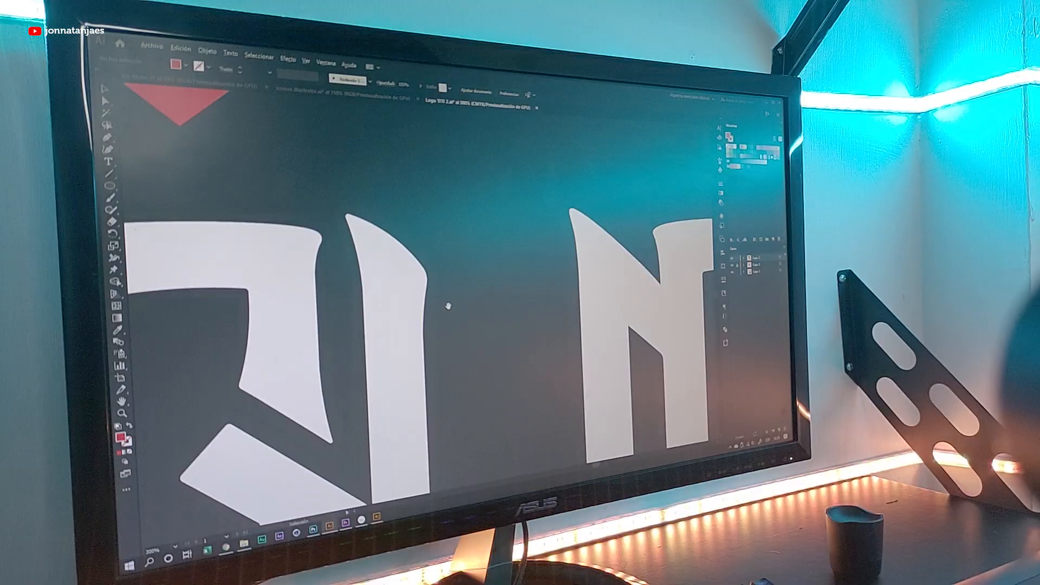
{"action": "left_click_drag", "start_coordinate": [357, 308], "coordinate": [431, 307]}
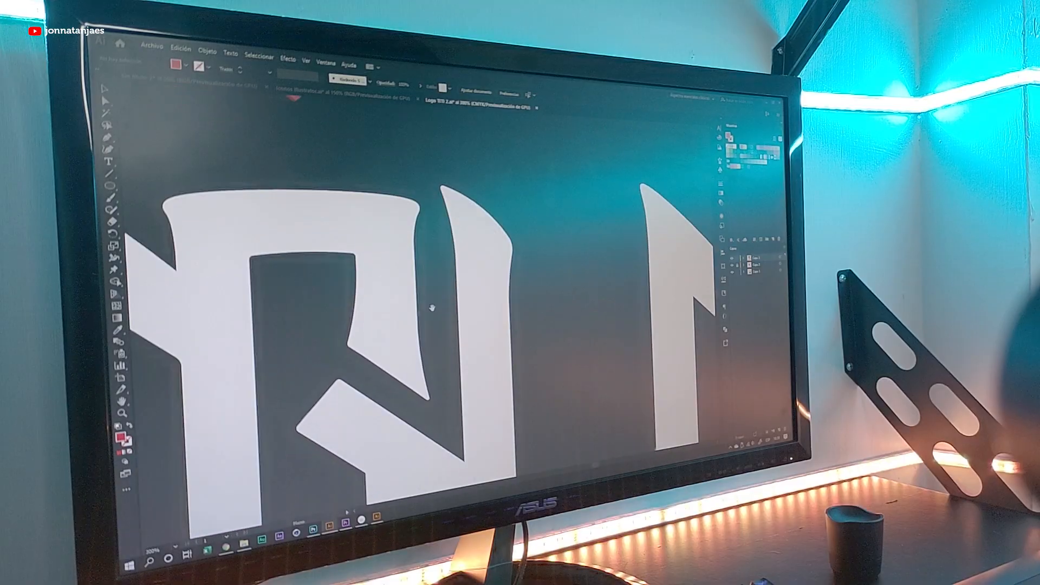
{"action": "left_click", "coordinate": [394, 295]}
{"action": "left_click", "coordinate": [105, 102]}
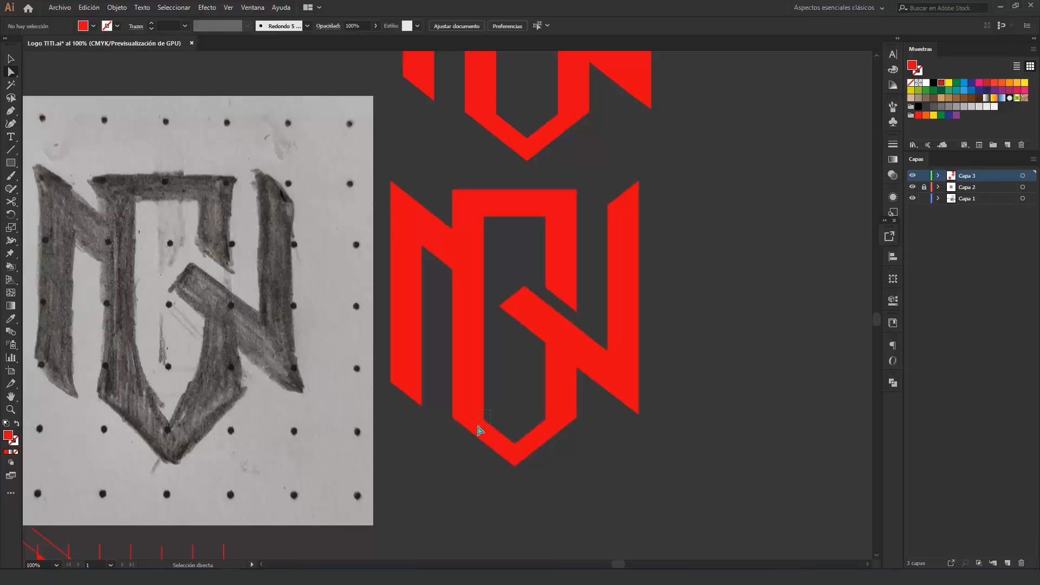
Round the two lower inner corners of the central shape's opening to a 40.75 mm radius
{"action": "left_click_drag", "start_coordinate": [479, 429], "coordinate": [594, 347]}
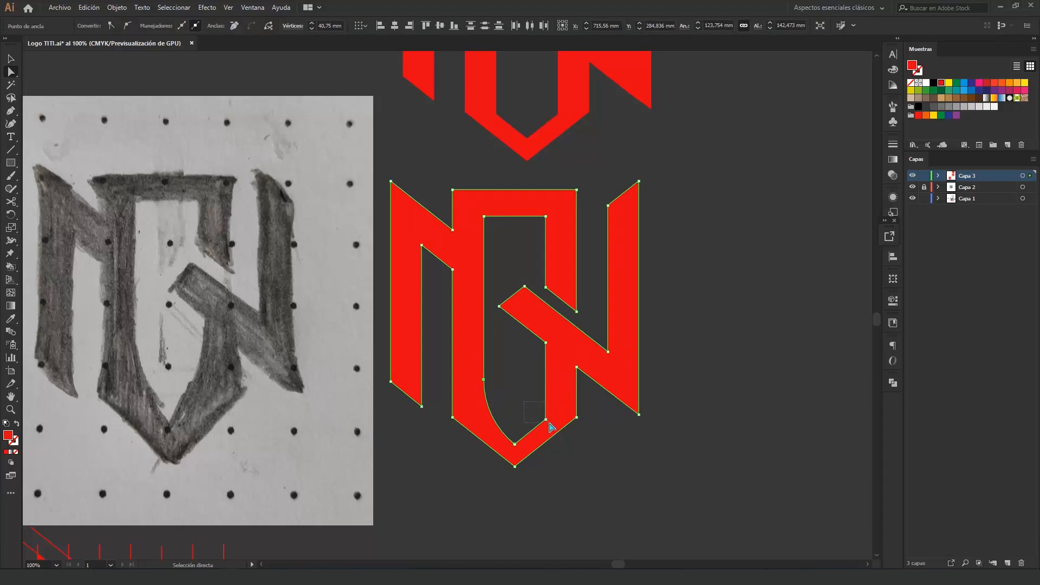
{"action": "left_click_drag", "start_coordinate": [551, 428], "coordinate": [418, 421]}
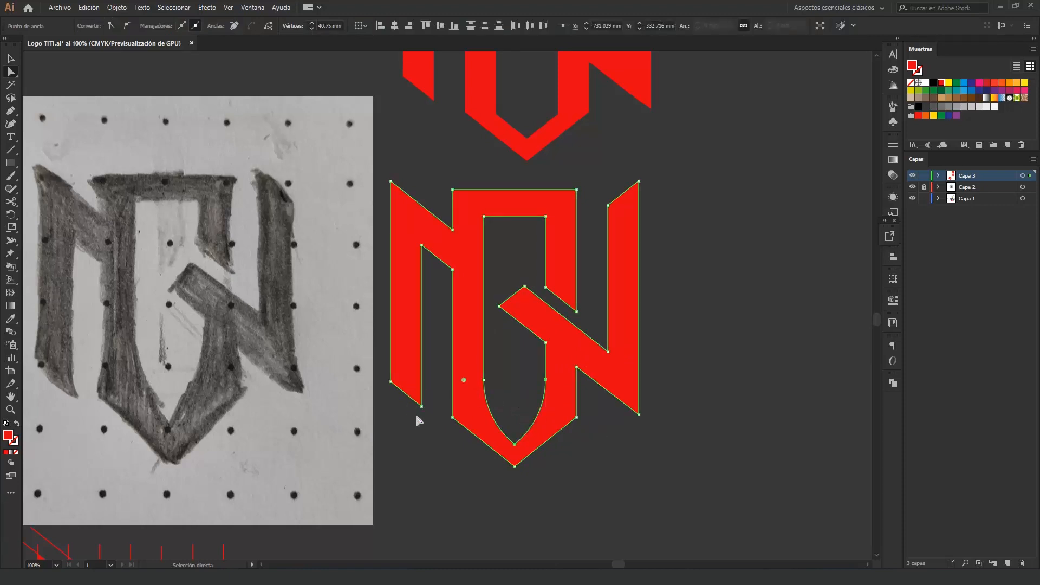
{"action": "left_click", "coordinate": [506, 380]}
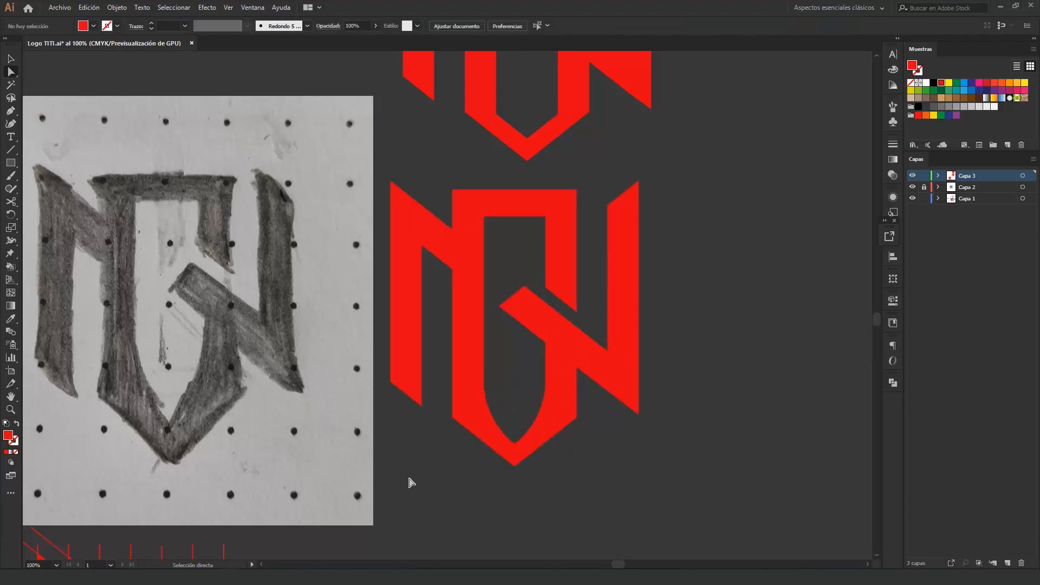
Draw a small curved flare with the Curvature tool at the central shape's lower-left outer corner
{"action": "key", "text": "shift+asciitilde"}
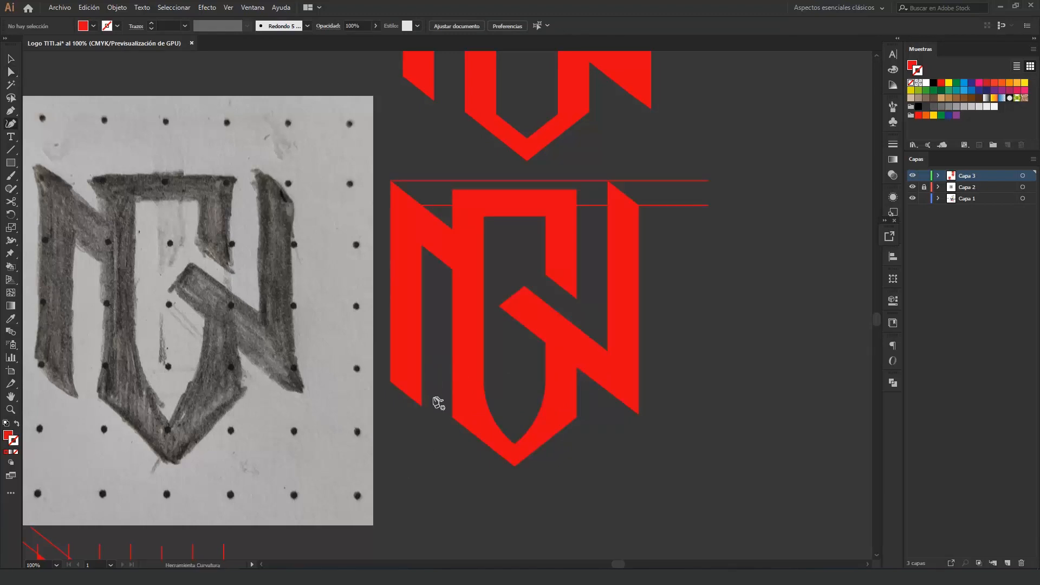
{"action": "left_click", "coordinate": [441, 406]}
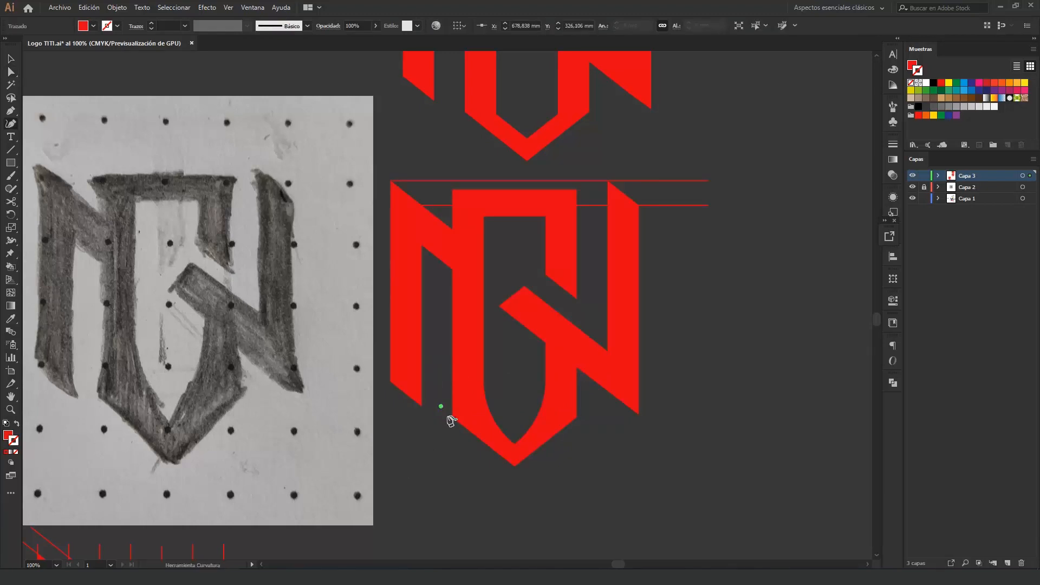
{"action": "left_click", "coordinate": [452, 417]}
{"action": "left_click", "coordinate": [438, 406]}
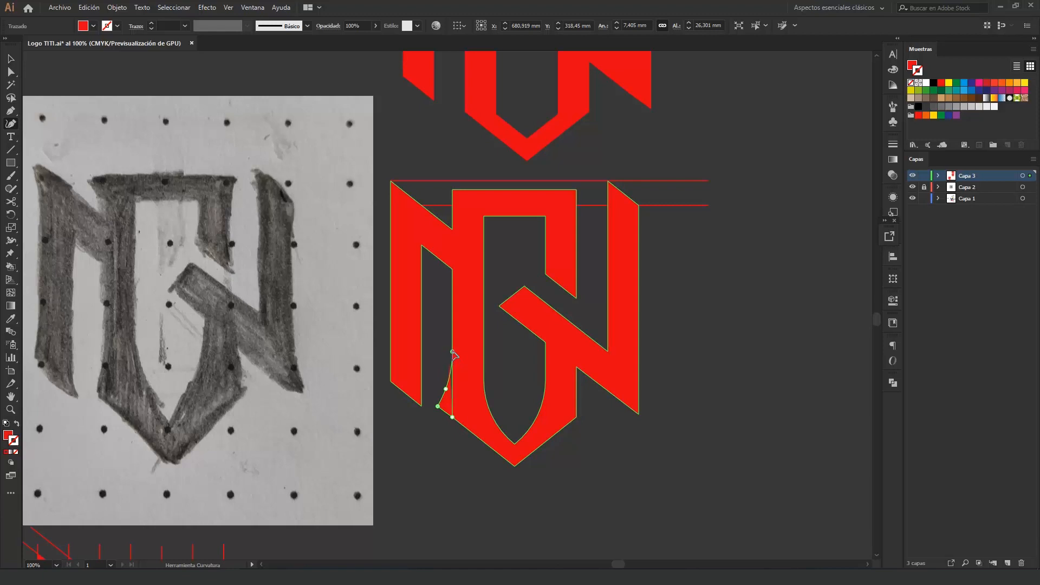
{"action": "left_click", "coordinate": [453, 351]}
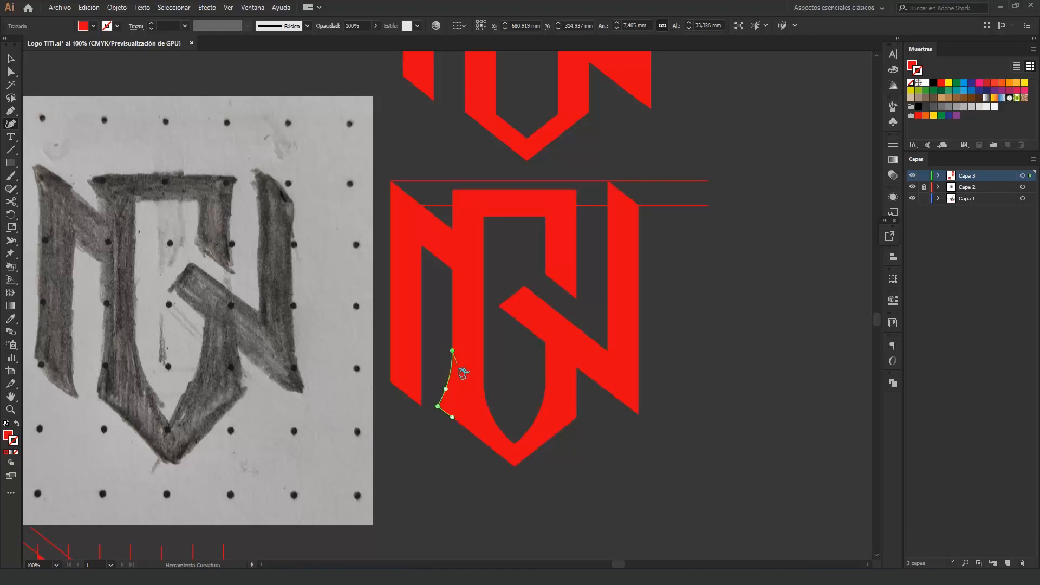
{"action": "left_click", "coordinate": [456, 418]}
{"action": "left_click", "coordinate": [16, 60]}
{"action": "left_click", "coordinate": [388, 395]}
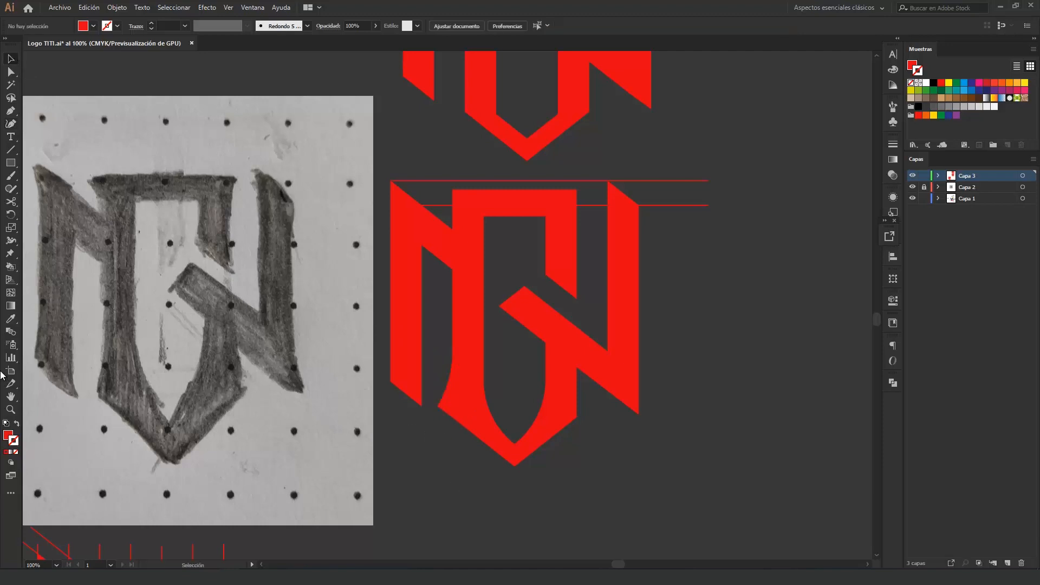
Draw a straight guide line from the central shape's bottom point along its lower-left edge, extending past the flare
{"action": "scroll", "coordinate": [4, 375], "scroll_direction": "up", "scroll_amount": 1}
{"action": "left_click_drag", "start_coordinate": [665, 395], "coordinate": [545, 330]}
{"action": "left_click", "coordinate": [545, 331]}
{"action": "left_click", "coordinate": [11, 150]}
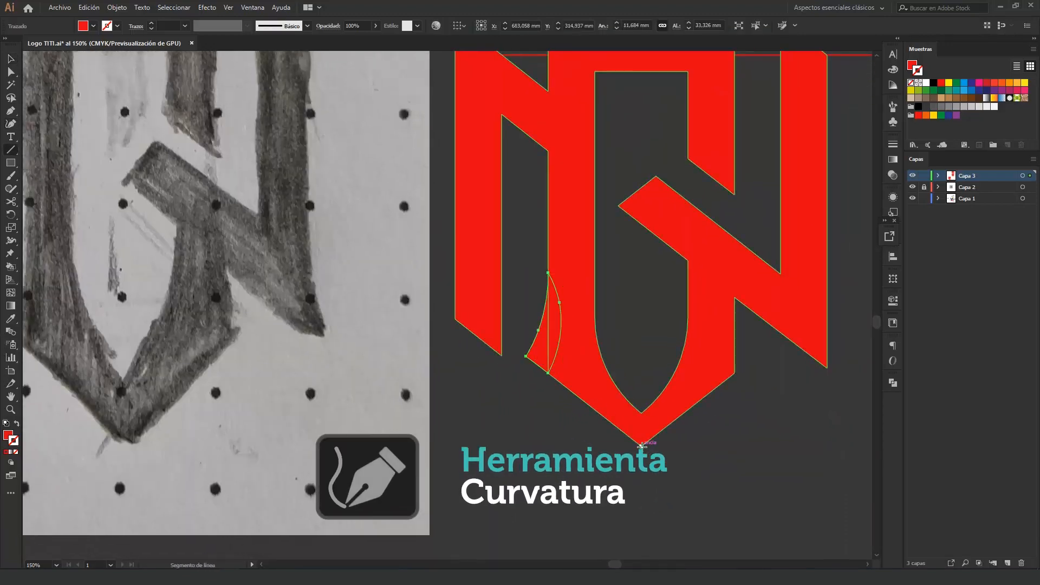
{"action": "left_click_drag", "start_coordinate": [641, 446], "coordinate": [489, 328]}
{"action": "key", "text": "ctrl+y"}
{"action": "key", "text": "a"}
{"action": "left_click", "coordinate": [11, 59]}
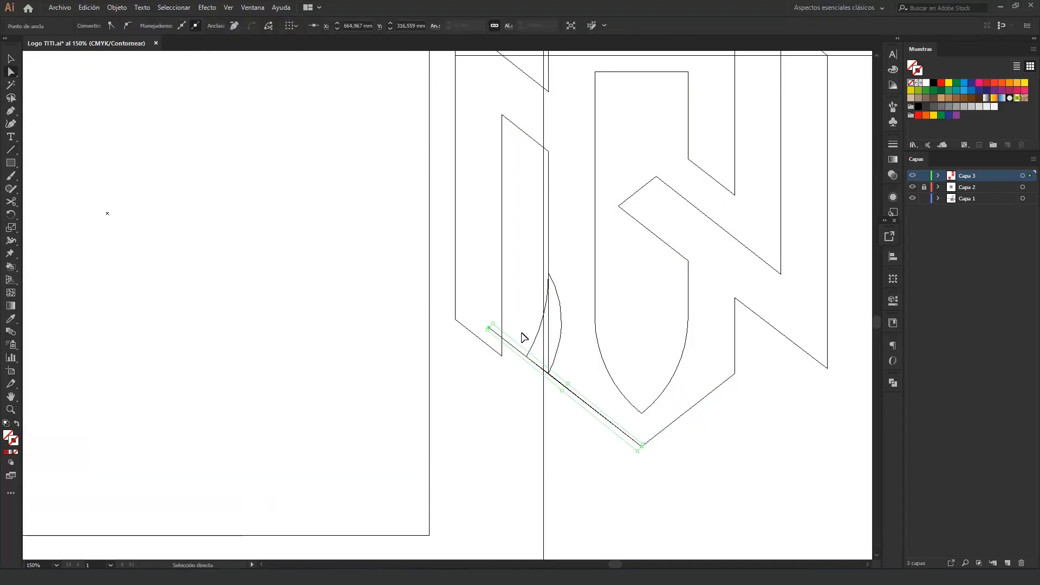
{"action": "key", "text": "ctrl+y"}
Reshape the curved outer side of the lower-left flare with the Curvature tool
{"action": "left_click", "coordinate": [538, 358]}
{"action": "left_click", "coordinate": [11, 124]}
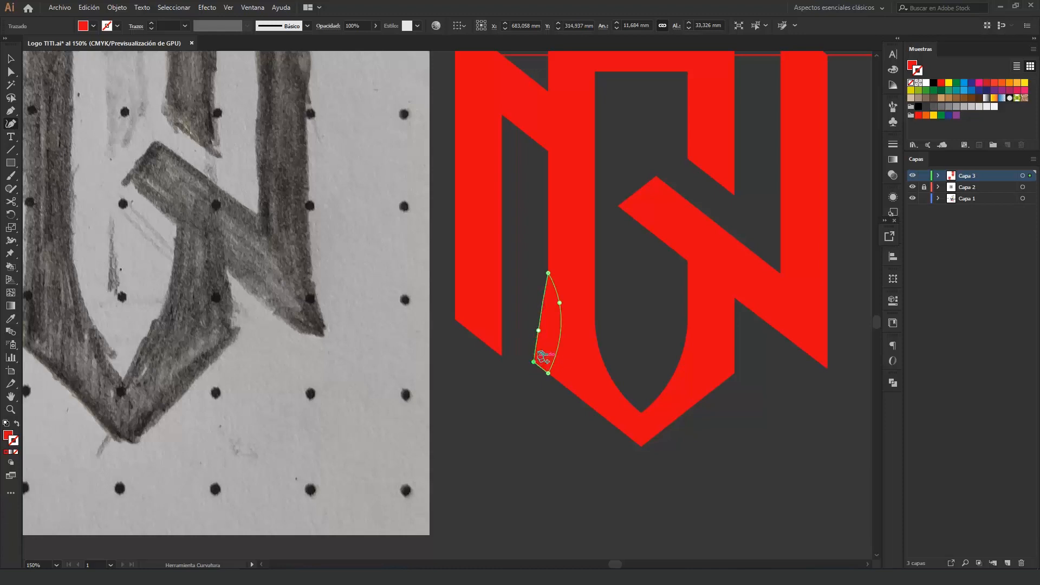
{"action": "left_click_drag", "start_coordinate": [537, 330], "coordinate": [542, 334]}
Move the guide line onto the left stem's slanted lower end and draw curved flares at both corners of that end
{"action": "left_click", "coordinate": [625, 402]}
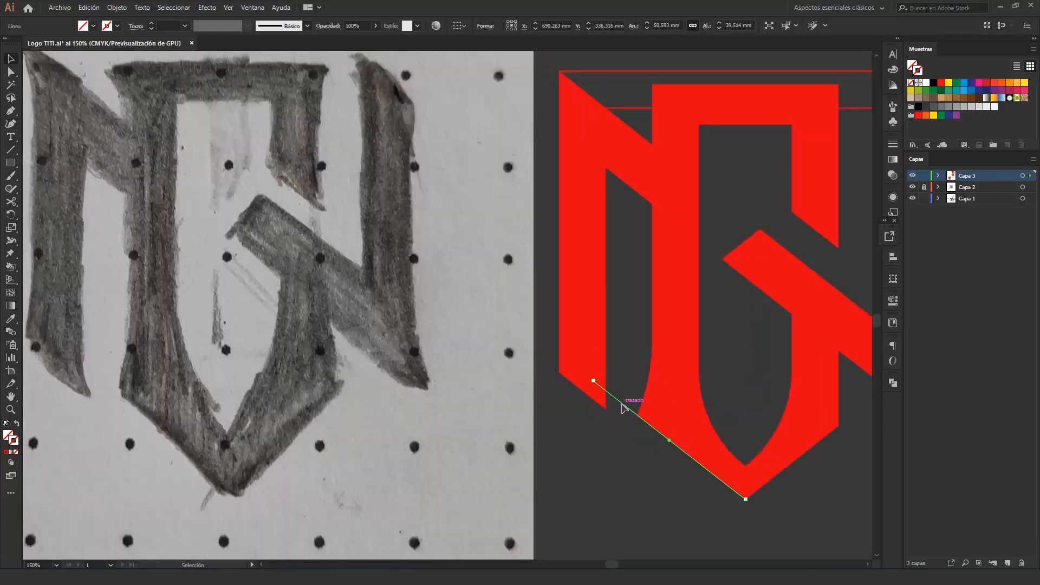
{"action": "left_click_drag", "start_coordinate": [624, 407], "coordinate": [577, 390]}
{"action": "key", "text": "shift+grave"}
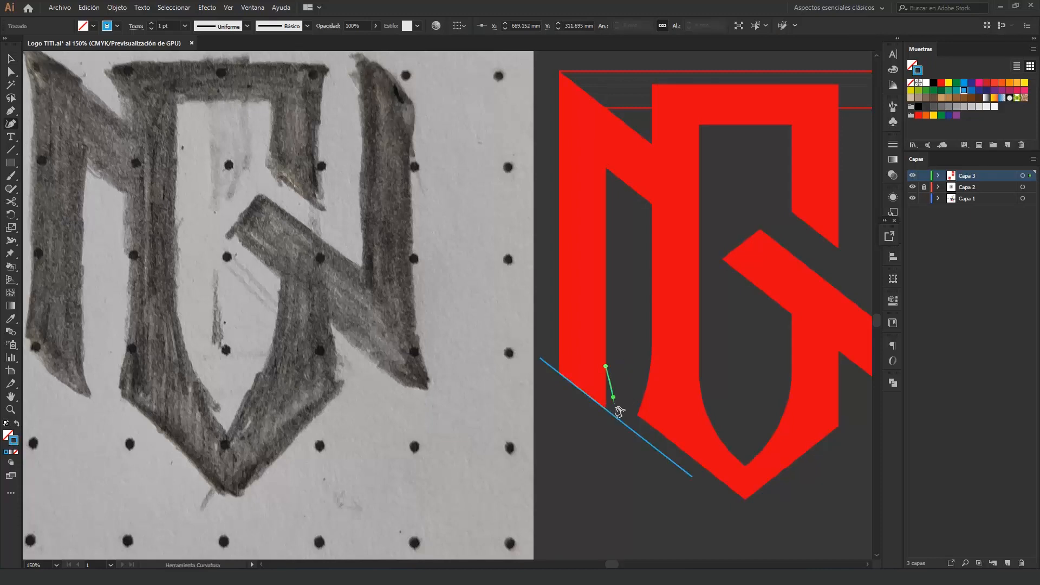
{"action": "left_click", "coordinate": [617, 414]}
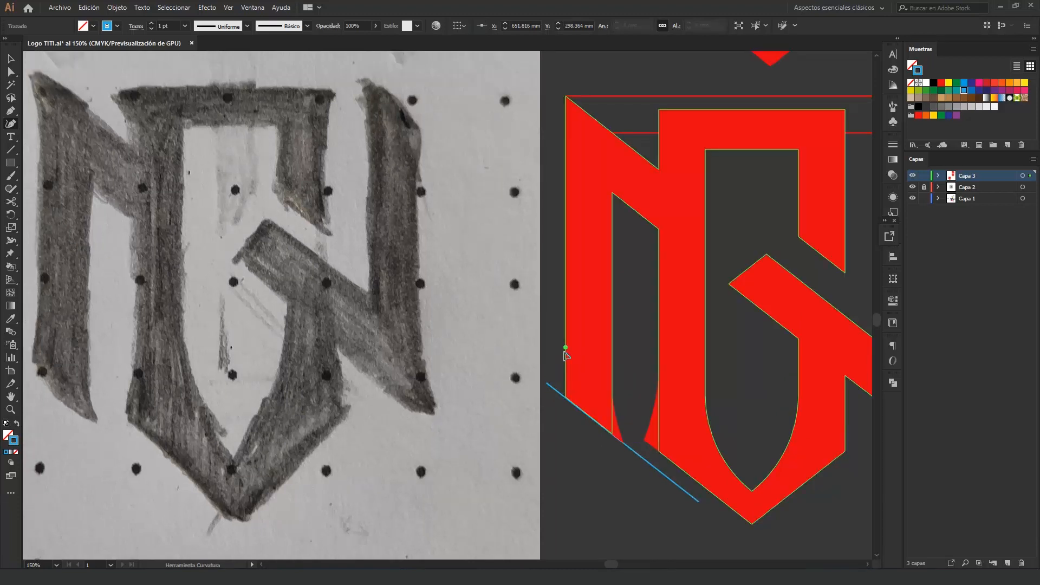
{"action": "left_click", "coordinate": [565, 347]}
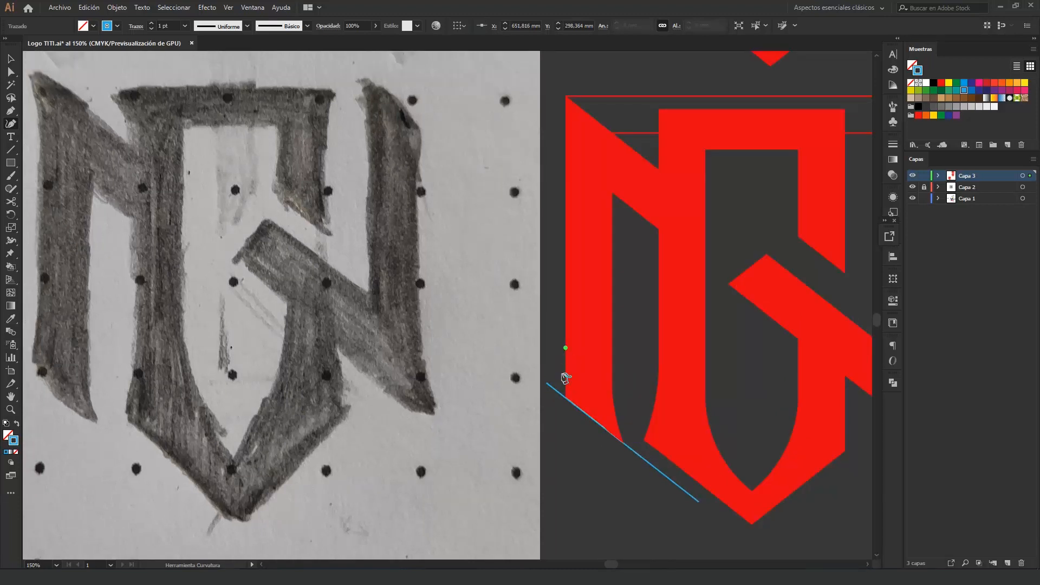
{"action": "left_click", "coordinate": [559, 382]}
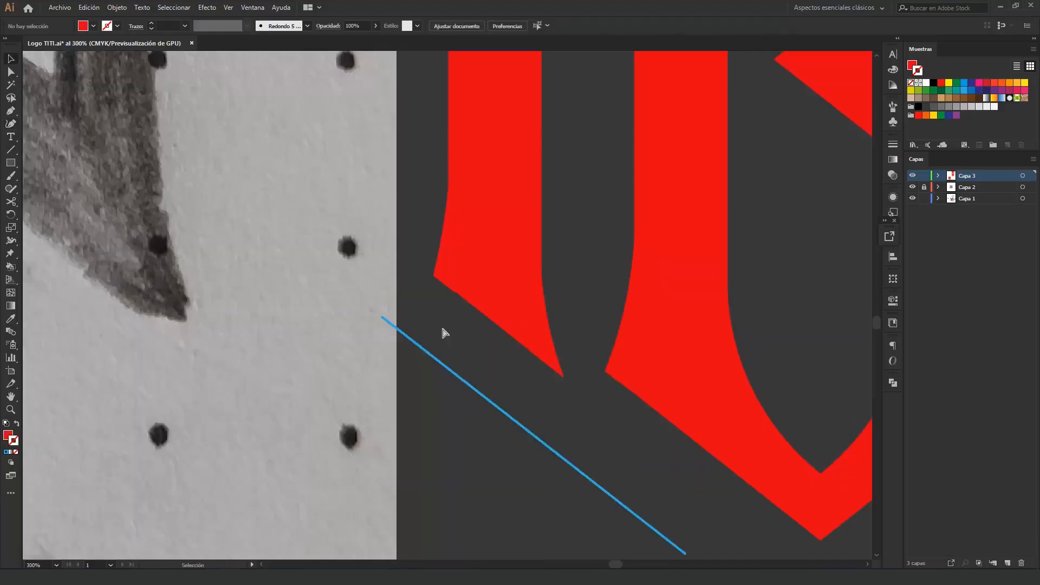
Align the left stem flare's lower anchor with the slanted edge and bow the central shape's lower-left edge outward
{"action": "key", "text": "ctrl+y"}
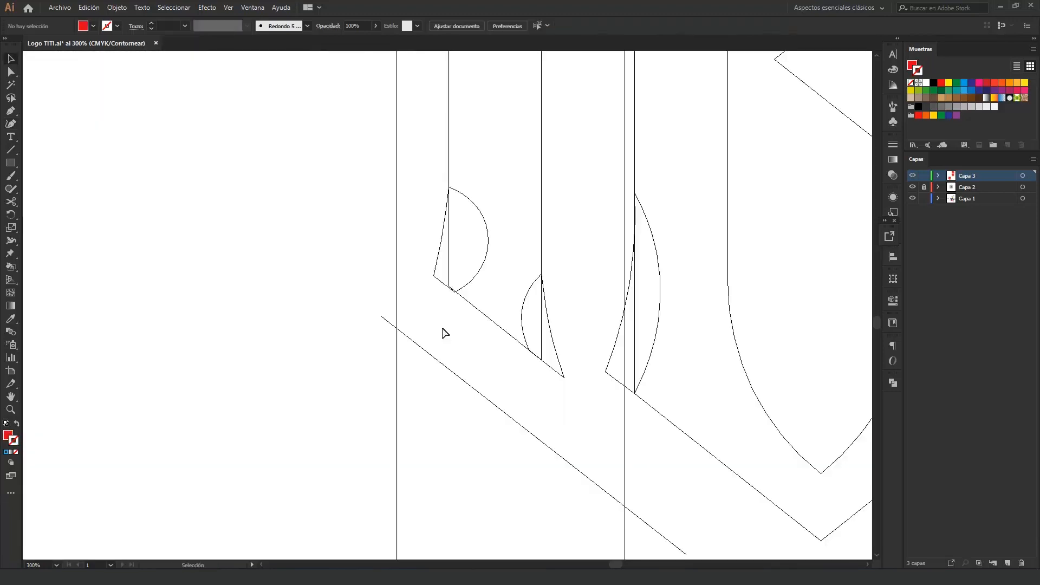
{"action": "scroll", "coordinate": [444, 332], "scroll_direction": "up", "scroll_amount": 3}
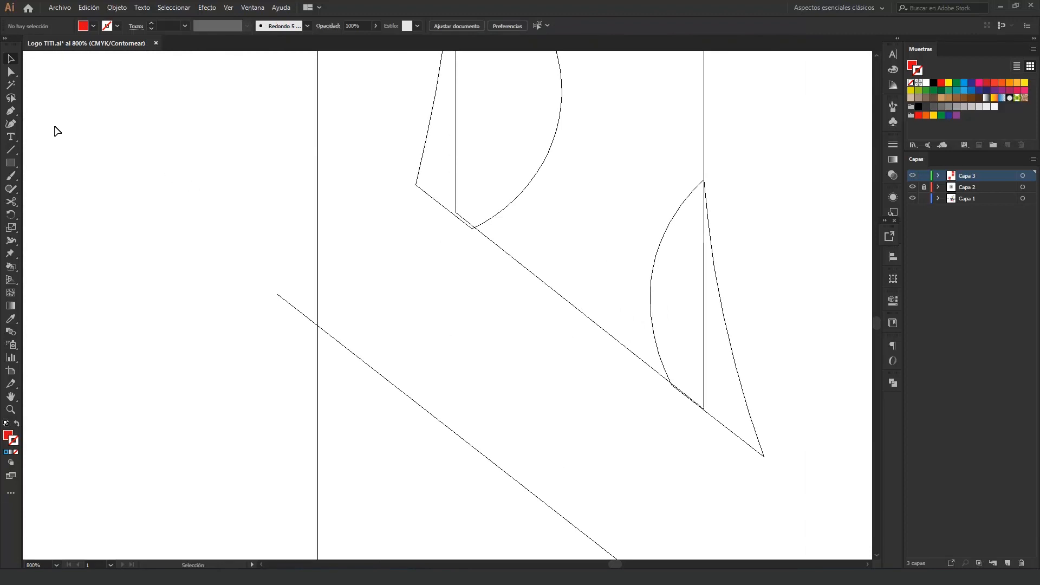
{"action": "left_click", "coordinate": [11, 123]}
{"action": "left_click", "coordinate": [12, 126]}
{"action": "left_click", "coordinate": [474, 230]}
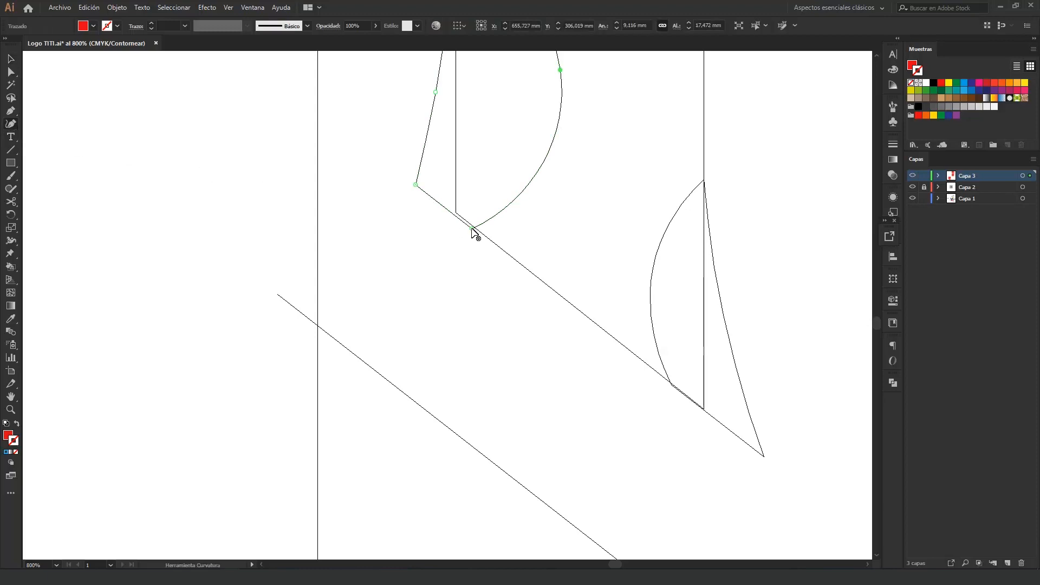
{"action": "left_click_drag", "start_coordinate": [473, 230], "coordinate": [458, 219]}
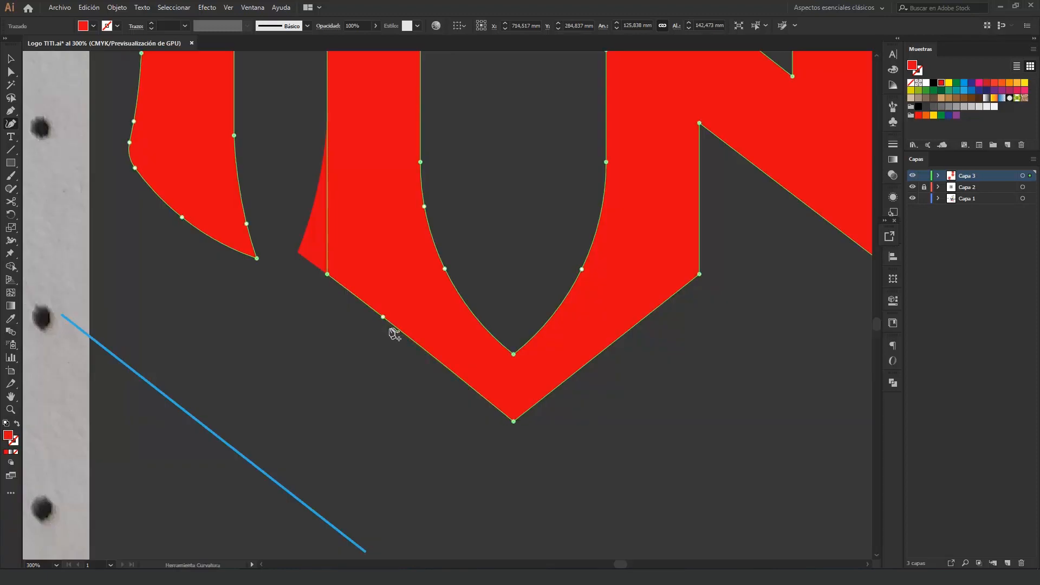
{"action": "key", "text": "v"}
{"action": "left_click", "coordinate": [414, 396]}
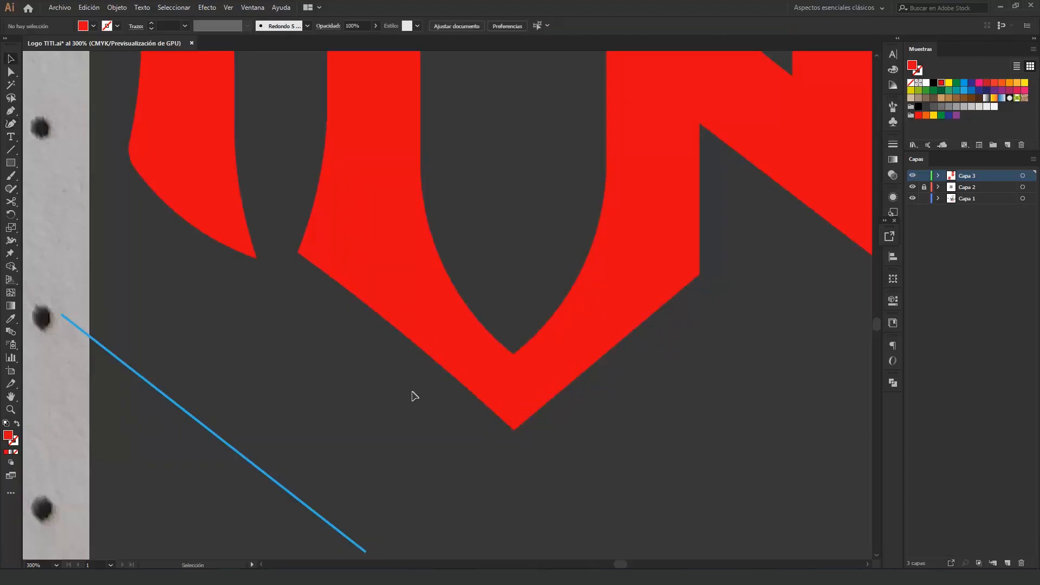
Reflect a copy of the central shape's flare and place it at the lower-right outer corner
{"action": "left_click", "coordinate": [499, 262]}
{"action": "key", "text": "ctrl+y"}
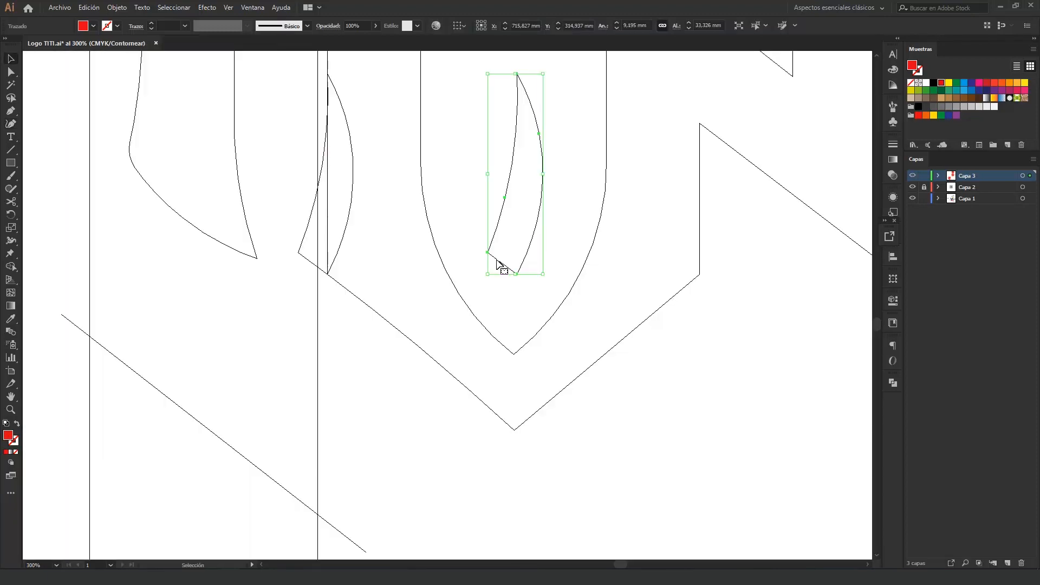
{"action": "right_click", "coordinate": [524, 253]}
{"action": "mouse_move", "coordinate": [617, 418]}
{"action": "left_click", "coordinate": [691, 449]}
{"action": "key", "text": "Return"}
{"action": "left_click_drag", "start_coordinate": [533, 226], "coordinate": [719, 266]}
{"action": "left_click", "coordinate": [759, 255]}
Bow the central shape's lower-right edge outward with the Curvature tool to match the opposite edge
{"action": "scroll", "coordinate": [669, 184], "scroll_direction": "up", "scroll_amount": 1}
{"action": "left_click_drag", "start_coordinate": [713, 191], "coordinate": [669, 138]}
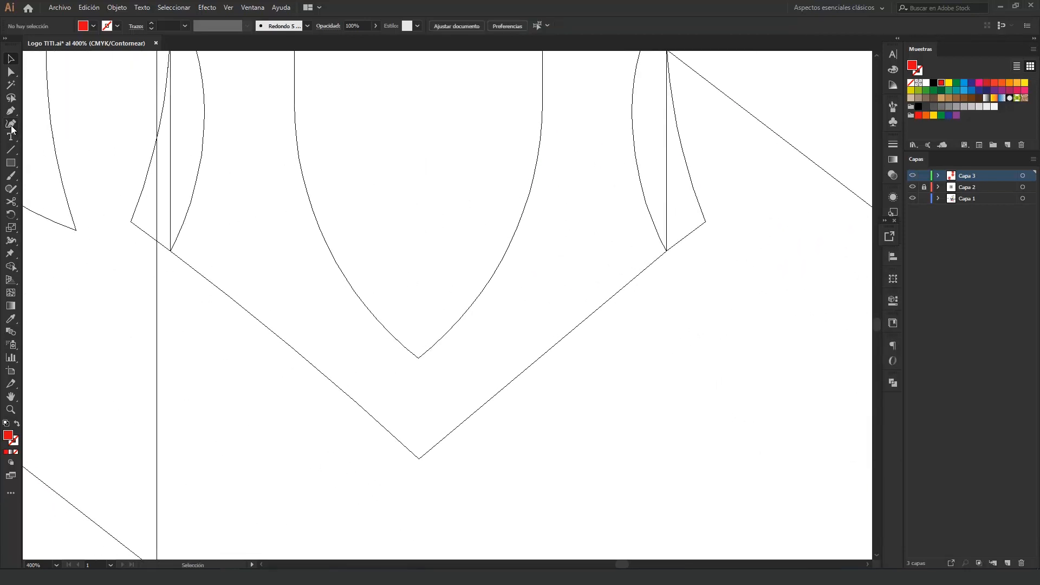
{"action": "left_click", "coordinate": [10, 124]}
{"action": "left_click", "coordinate": [416, 457]}
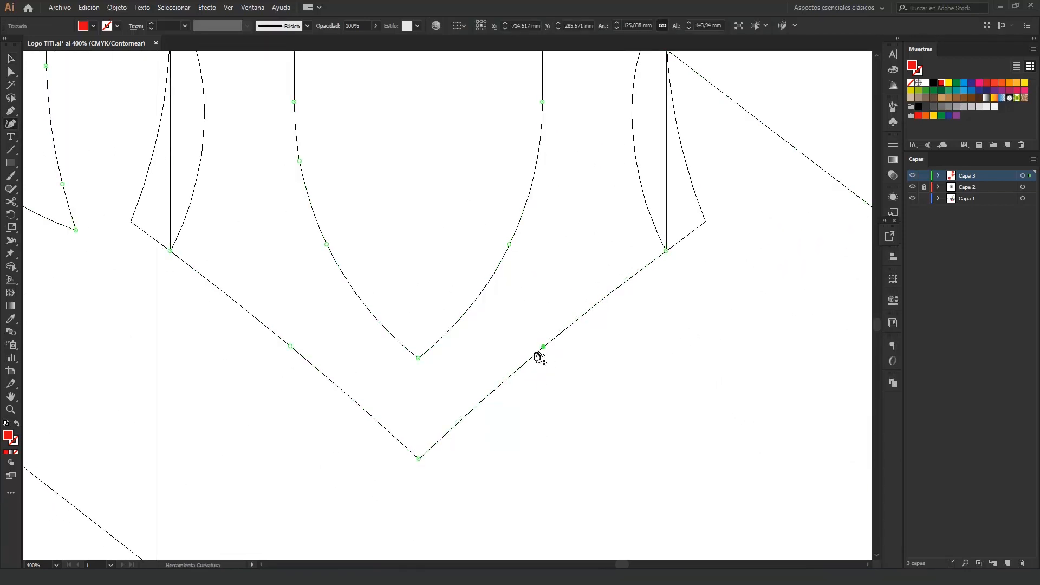
{"action": "key", "text": "ctrl+y"}
{"action": "scroll", "coordinate": [495, 341], "scroll_direction": "down", "scroll_amount": 2}
{"action": "scroll", "coordinate": [476, 448], "scroll_direction": "down", "scroll_amount": 2}
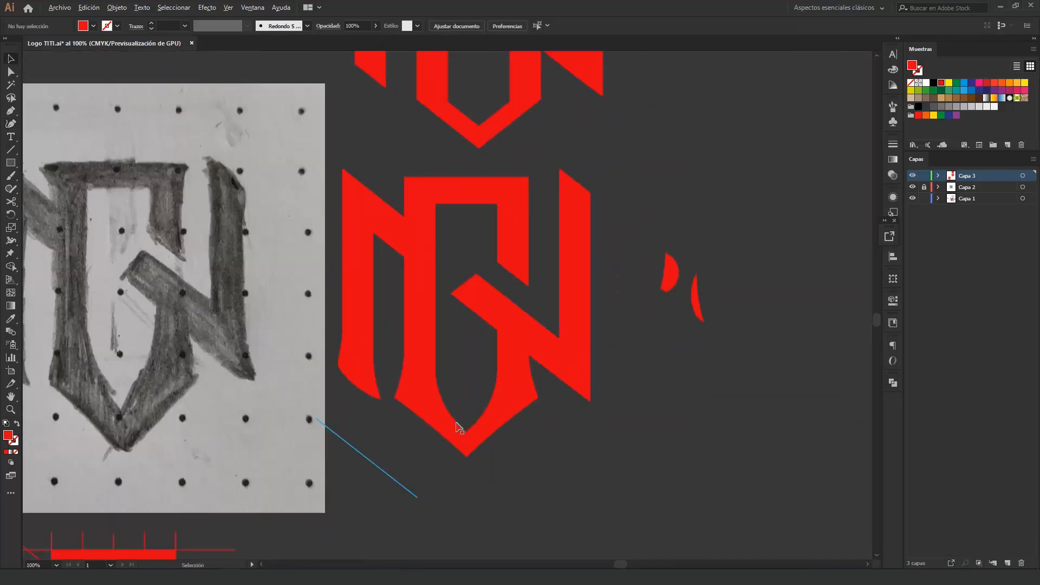
Slightly round the sharp lower outer corner of the left stem
{"action": "scroll", "coordinate": [444, 415], "scroll_direction": "up", "scroll_amount": 1}
{"action": "key", "text": "v"}
{"action": "left_click", "coordinate": [482, 378]}
{"action": "left_click_drag", "start_coordinate": [453, 398], "coordinate": [603, 377]}
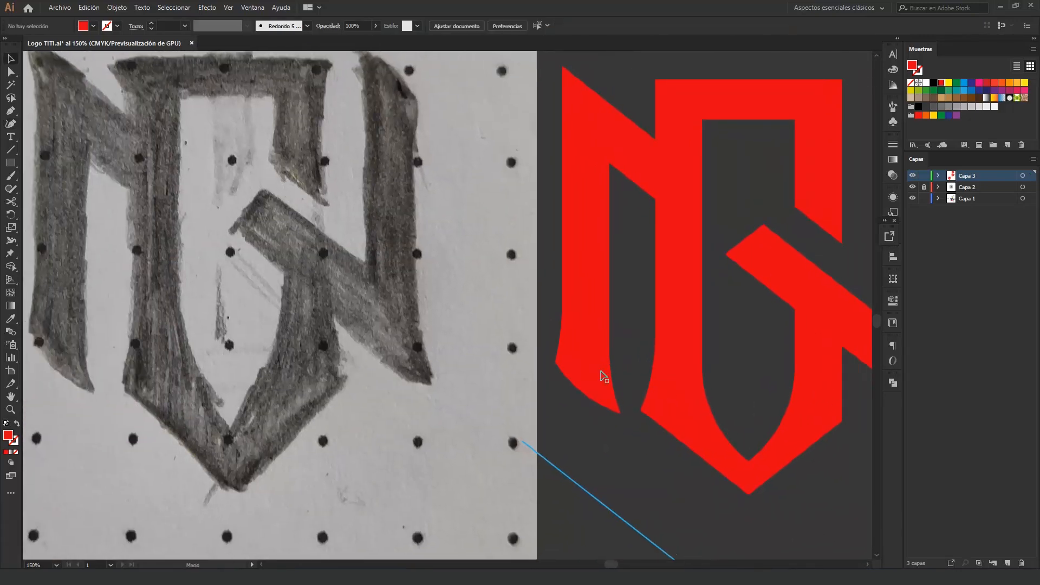
{"action": "left_click", "coordinate": [562, 372]}
{"action": "key", "text": "a"}
{"action": "left_click", "coordinate": [557, 362]}
{"action": "left_click", "coordinate": [613, 368]}
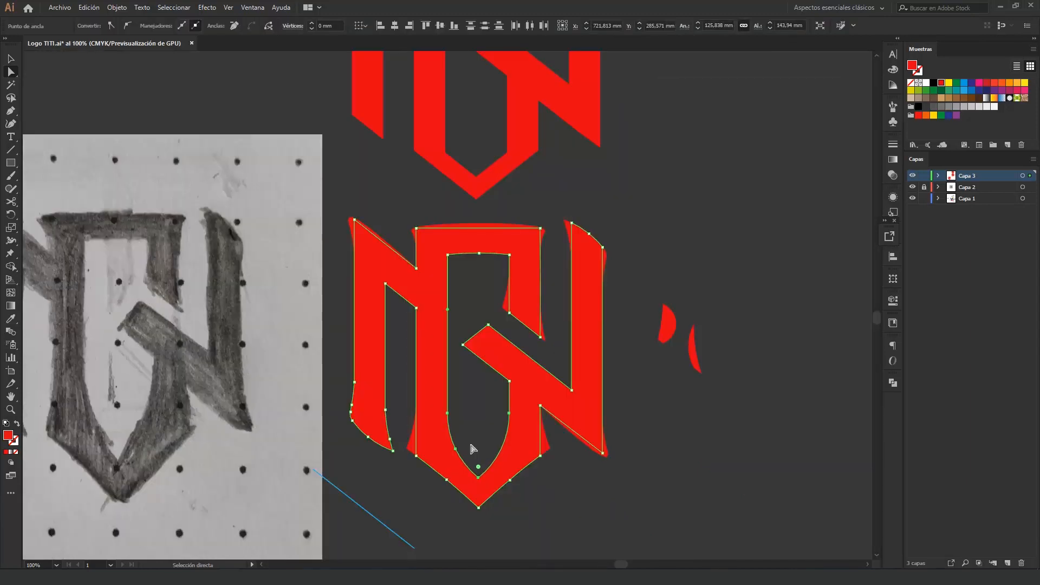
Nudge the lower anchor points of the central shape's opening upward to thicken the bottom
{"action": "key", "text": "Up"}
{"action": "key", "text": "Up"}
{"action": "key", "text": "Up"}
{"action": "key", "text": "Up"}
{"action": "key", "text": "Up"}
{"action": "key", "text": "Up"}
{"action": "key", "text": "Up"}
{"action": "key", "text": "Up"}
{"action": "key", "text": "Up"}
{"action": "key", "text": "Up"}
{"action": "key", "text": "Up"}
{"action": "key", "text": "Up"}
{"action": "key", "text": "Up"}
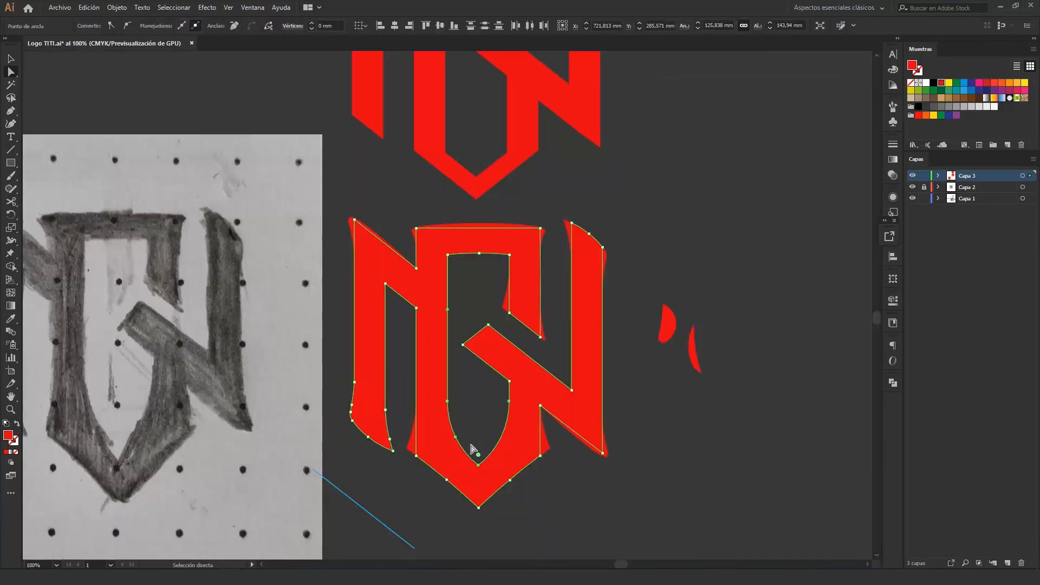
{"action": "key", "text": "v"}
{"action": "left_click", "coordinate": [473, 401]}
Draw a green guide square across the monogram's width and two crossing 45-degree diagonals through its corners
{"action": "scroll", "coordinate": [474, 370], "scroll_direction": "down", "scroll_amount": 1}
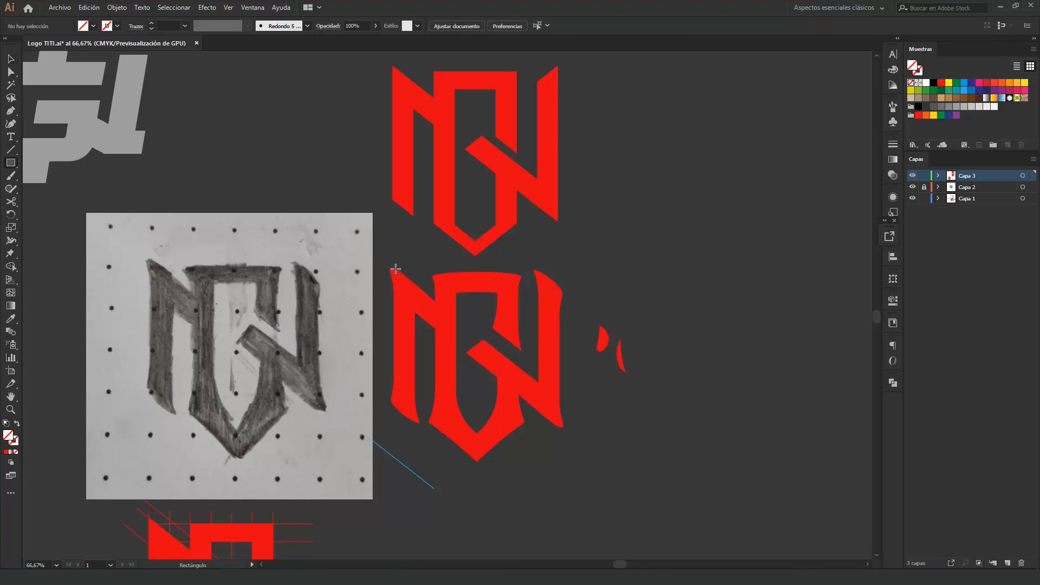
{"action": "left_click_drag", "start_coordinate": [404, 289], "coordinate": [564, 441]}
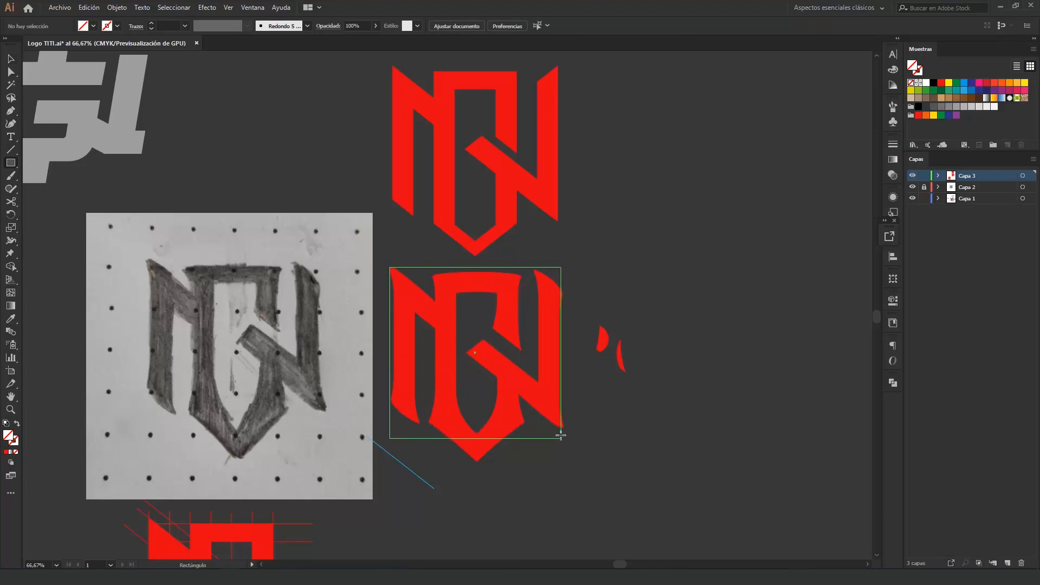
{"action": "key", "text": "backslash"}
{"action": "left_click_drag", "start_coordinate": [373, 468], "coordinate": [373, 458]}
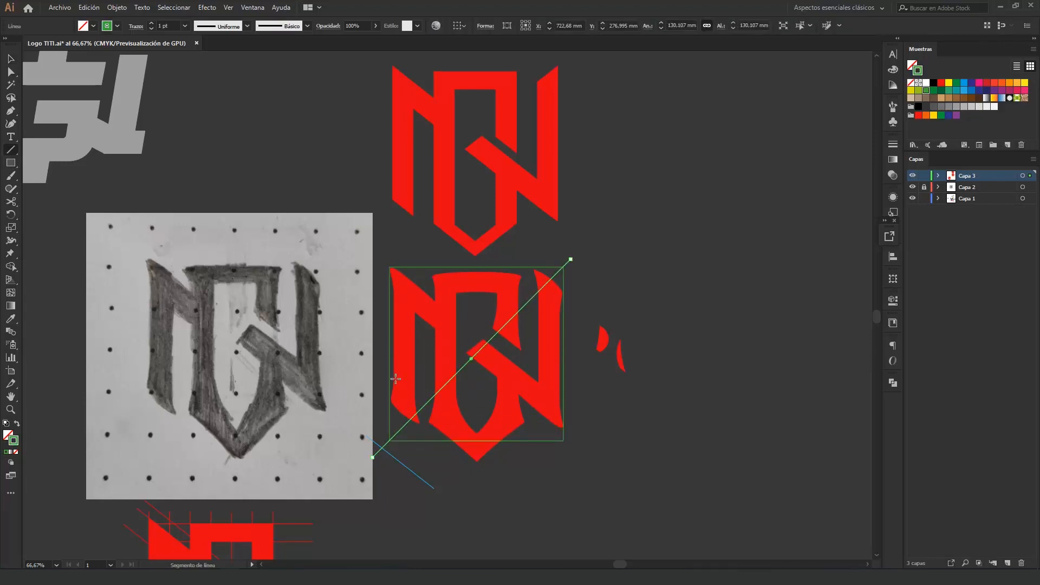
{"action": "left_click_drag", "start_coordinate": [385, 262], "coordinate": [503, 371]}
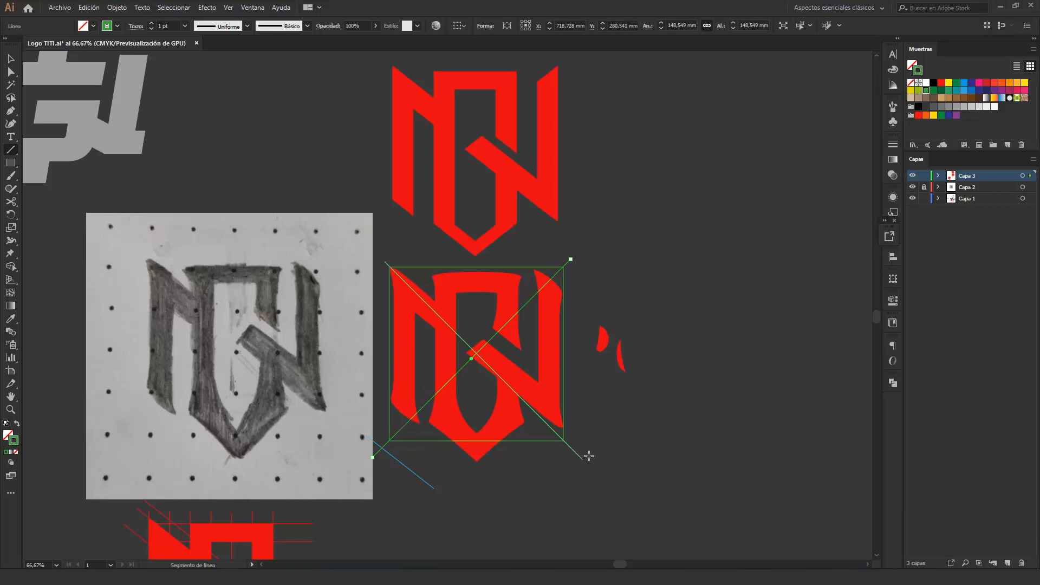
{"action": "left_click_drag", "start_coordinate": [588, 456], "coordinate": [588, 456]}
Trim the tip of the G's inner diagonal arm along the rising 45-degree guide with the Shape Builder tool
{"action": "scroll", "coordinate": [554, 404], "scroll_direction": "up", "scroll_amount": 3}
{"action": "left_click", "coordinate": [12, 61]}
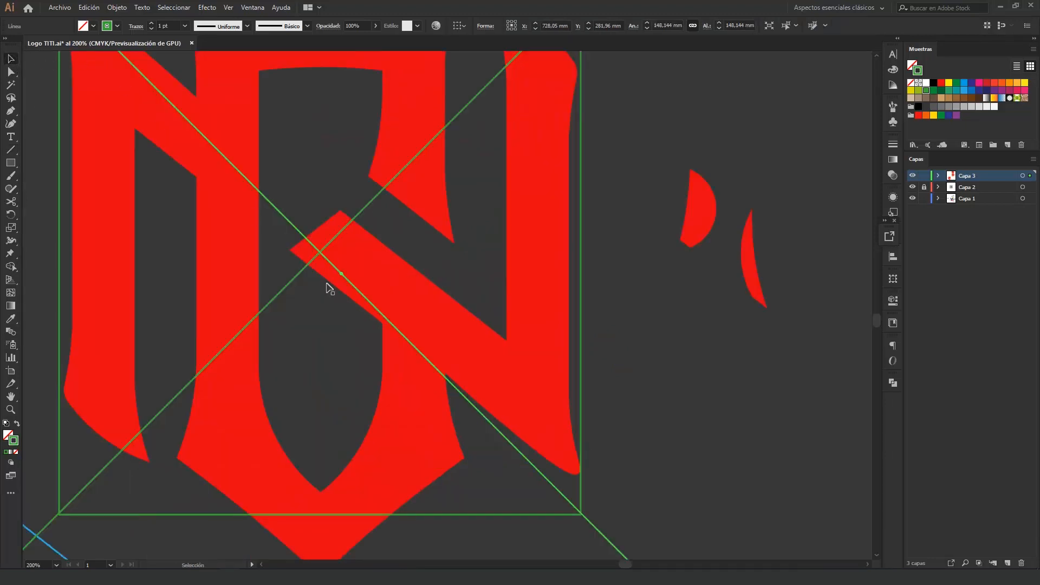
{"action": "left_click", "coordinate": [338, 310]}
{"action": "left_click_drag", "start_coordinate": [367, 279], "coordinate": [367, 279]}
{"action": "left_click", "coordinate": [395, 228]}
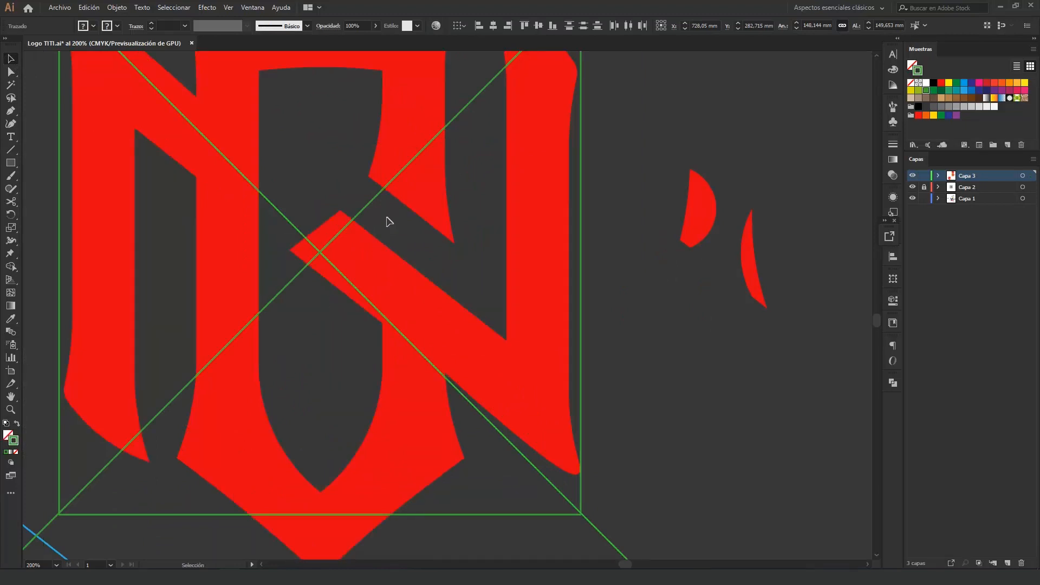
{"action": "left_click_drag", "start_coordinate": [355, 204], "coordinate": [362, 238]}
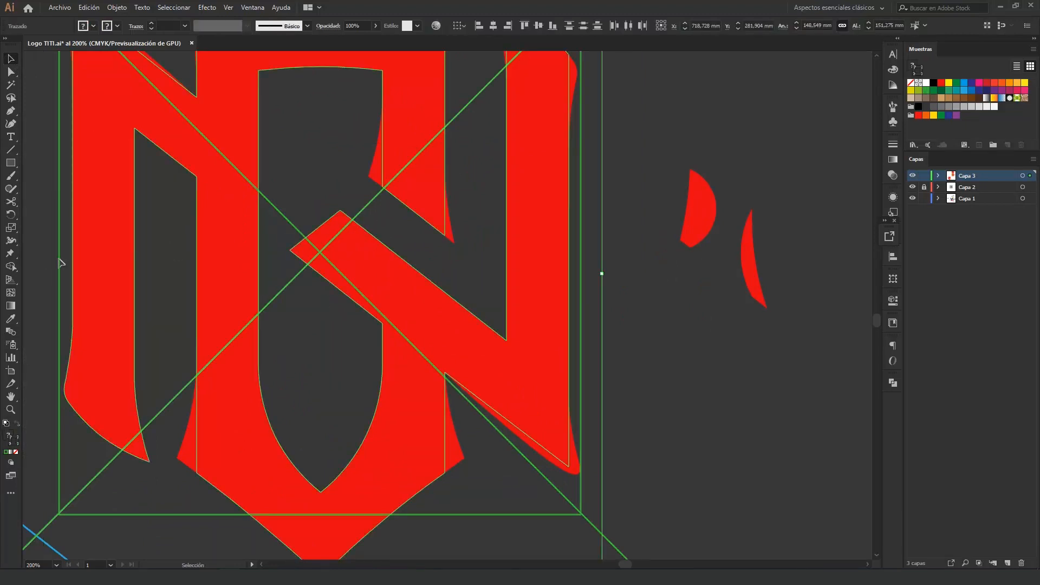
{"action": "left_click", "coordinate": [15, 268]}
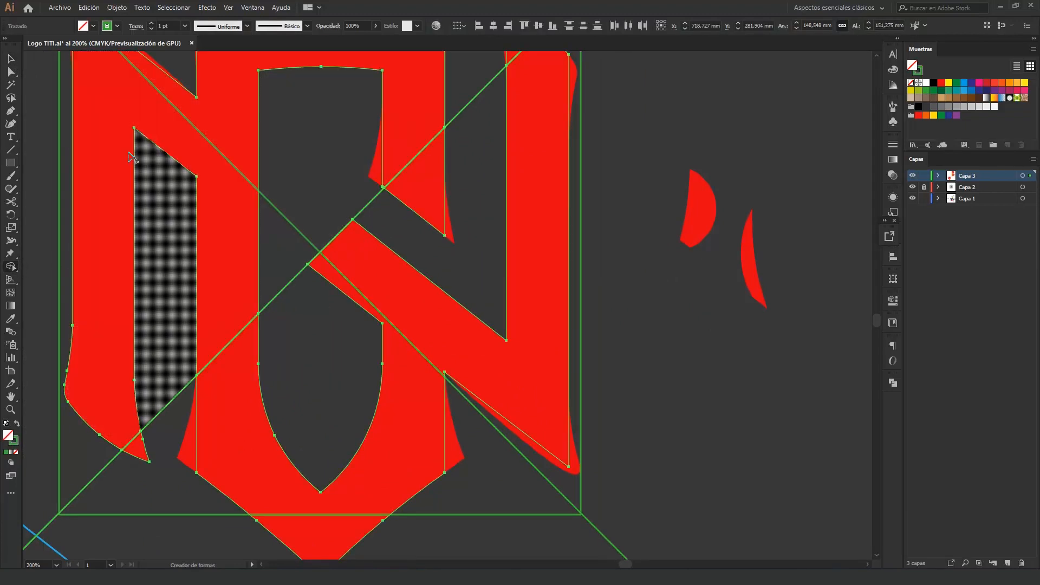
Move the refined monogram over the pencil sketch to compare them
{"action": "left_click", "coordinate": [10, 58]}
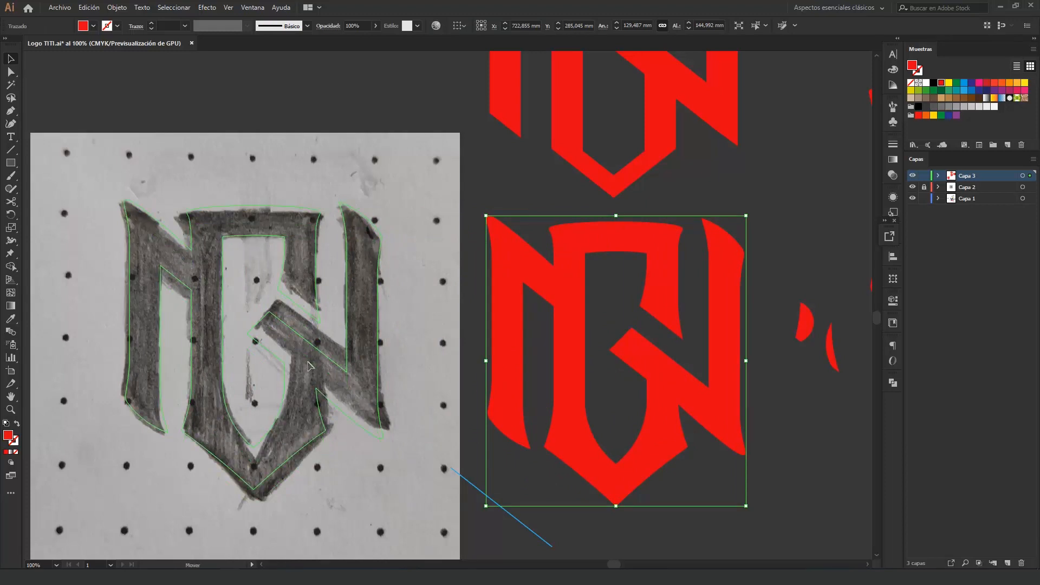
{"action": "left_click_drag", "start_coordinate": [308, 361], "coordinate": [480, 388]}
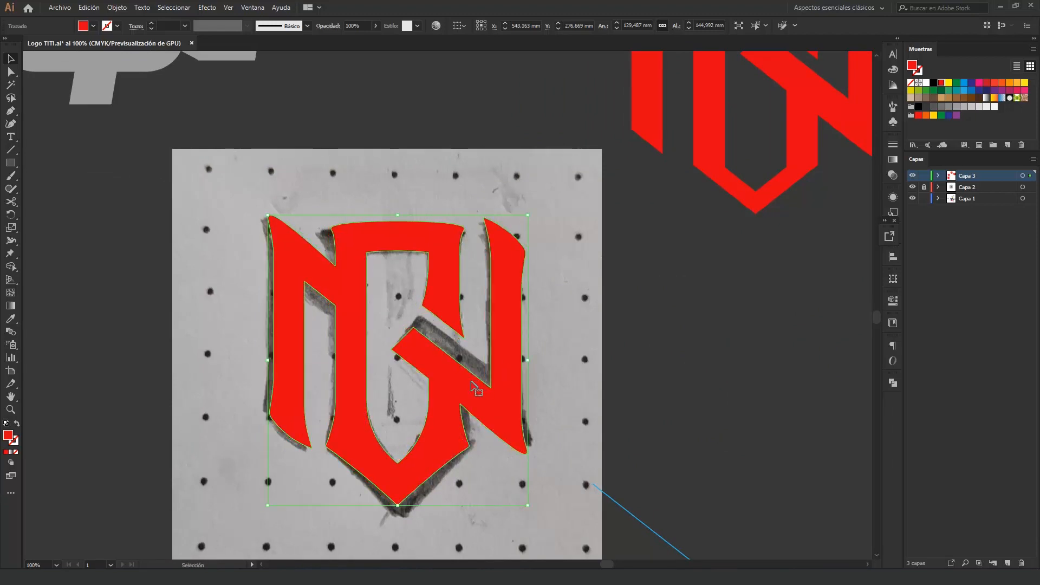
Fill the monogram with dark blue after trying black, and offset its path by 1 mm with mitred joins, comparing the preview
{"action": "left_click", "coordinate": [933, 84]}
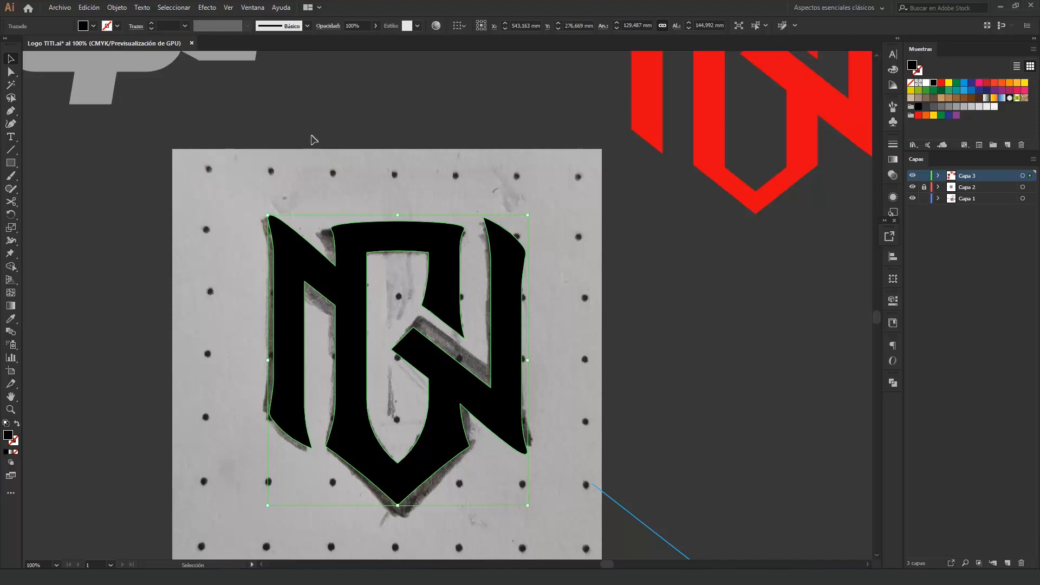
{"action": "left_click", "coordinate": [971, 83]}
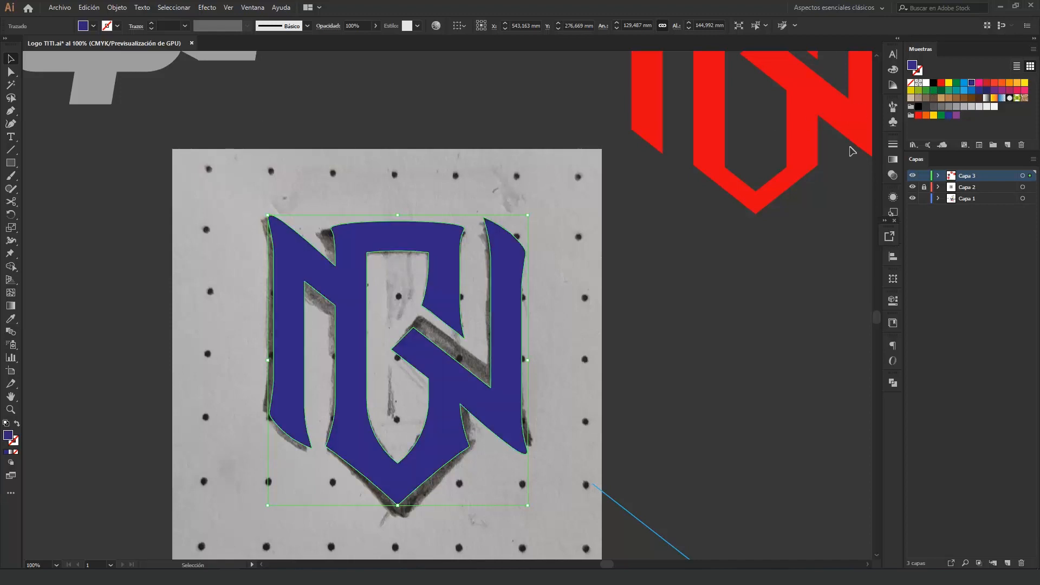
{"action": "left_click", "coordinate": [117, 8]}
{"action": "mouse_move", "coordinate": [250, 256]}
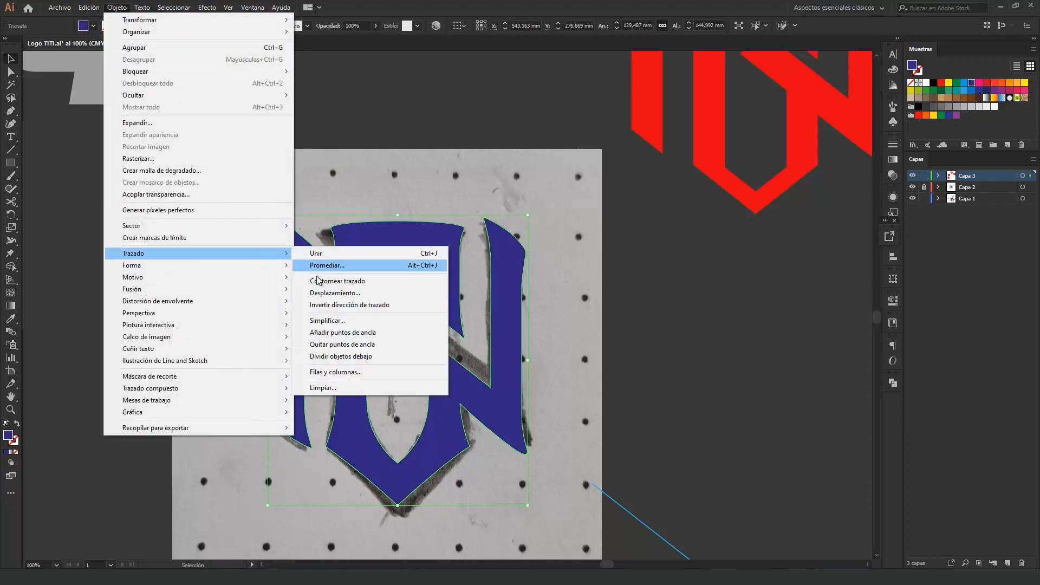
{"action": "left_click", "coordinate": [343, 294]}
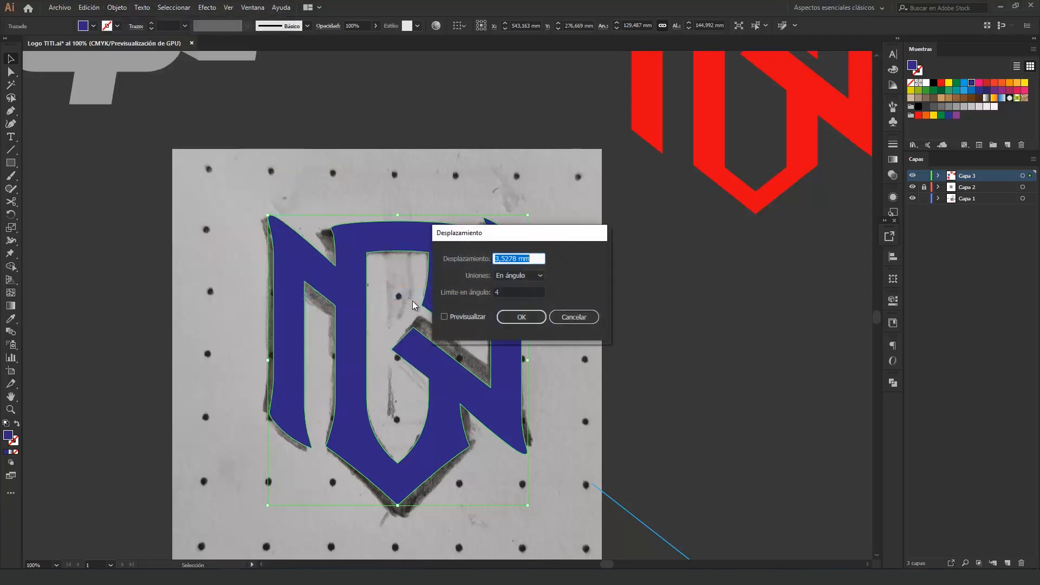
{"action": "left_click", "coordinate": [444, 317]}
{"action": "left_click_drag", "start_coordinate": [500, 245], "coordinate": [520, 292]}
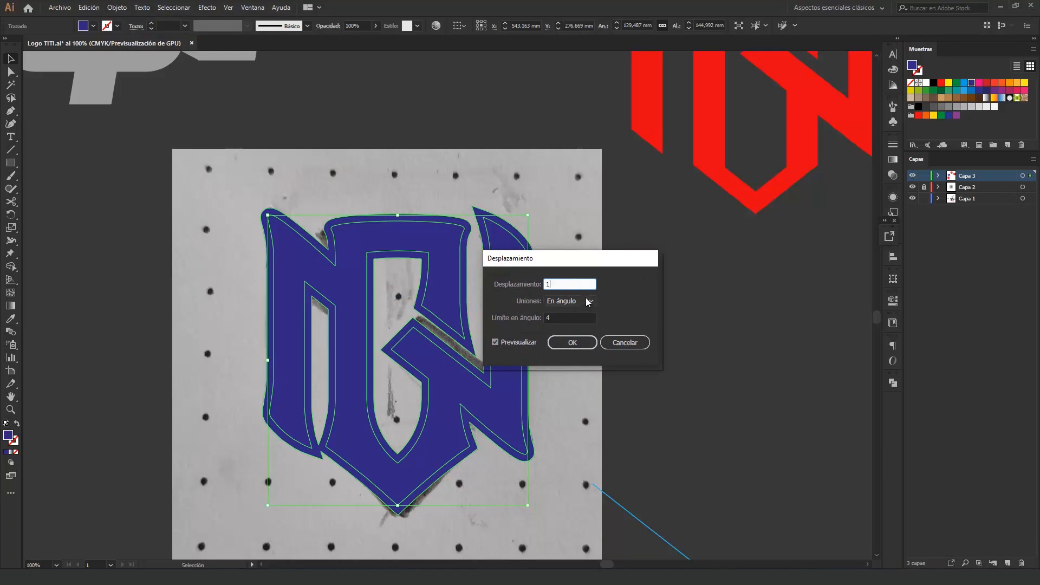
{"action": "left_click", "coordinate": [495, 342]}
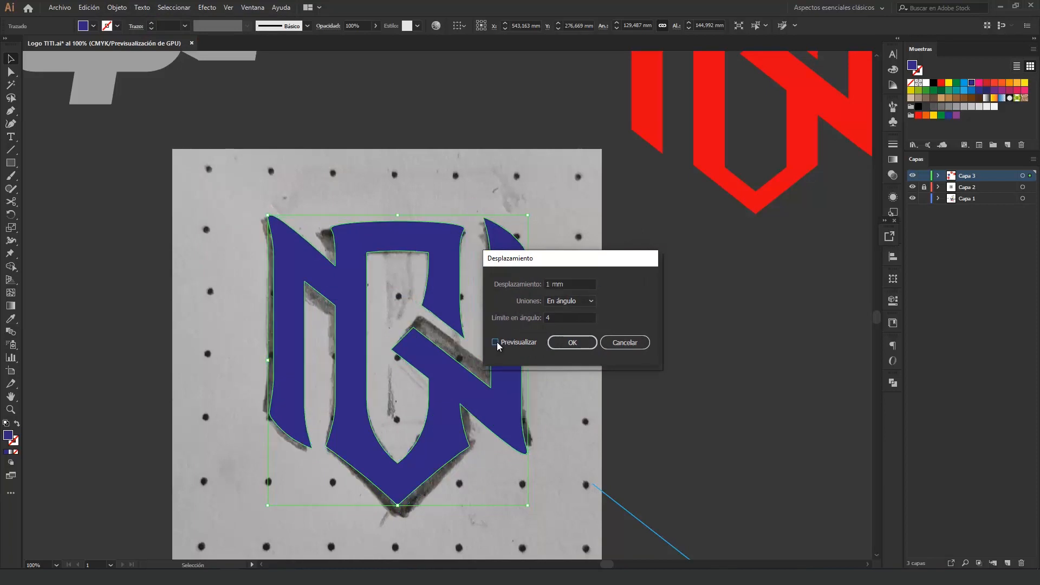
{"action": "left_click", "coordinate": [495, 343]}
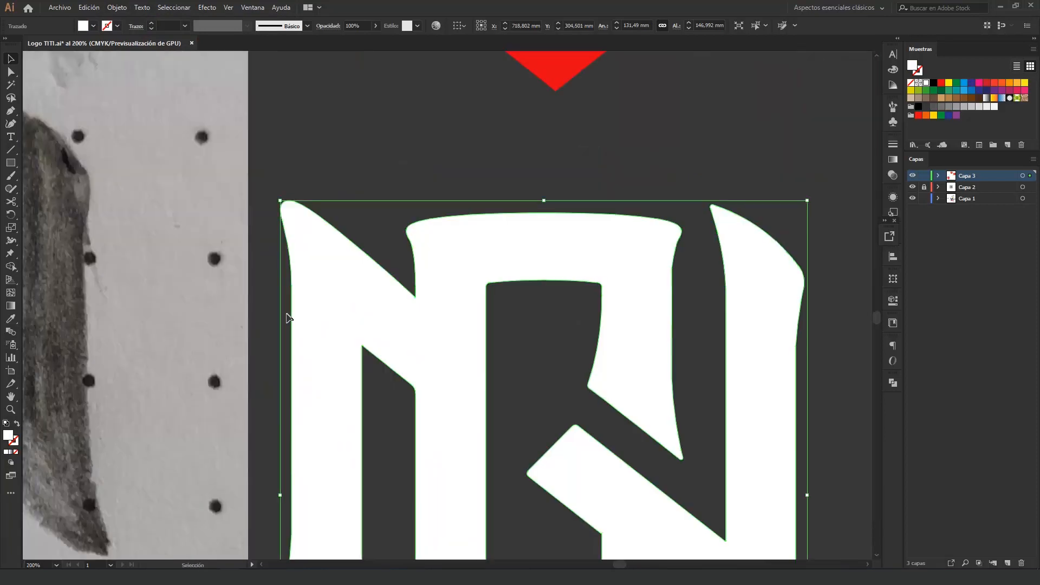
Refine the outer edge of the white monogram's upper-left flare by shifting its anchor points with the Curvature tool
{"action": "scroll", "coordinate": [304, 260], "scroll_direction": "up", "scroll_amount": 3}
{"action": "left_click_drag", "start_coordinate": [307, 283], "coordinate": [307, 284]}
{"action": "left_click_drag", "start_coordinate": [312, 320], "coordinate": [316, 320]}
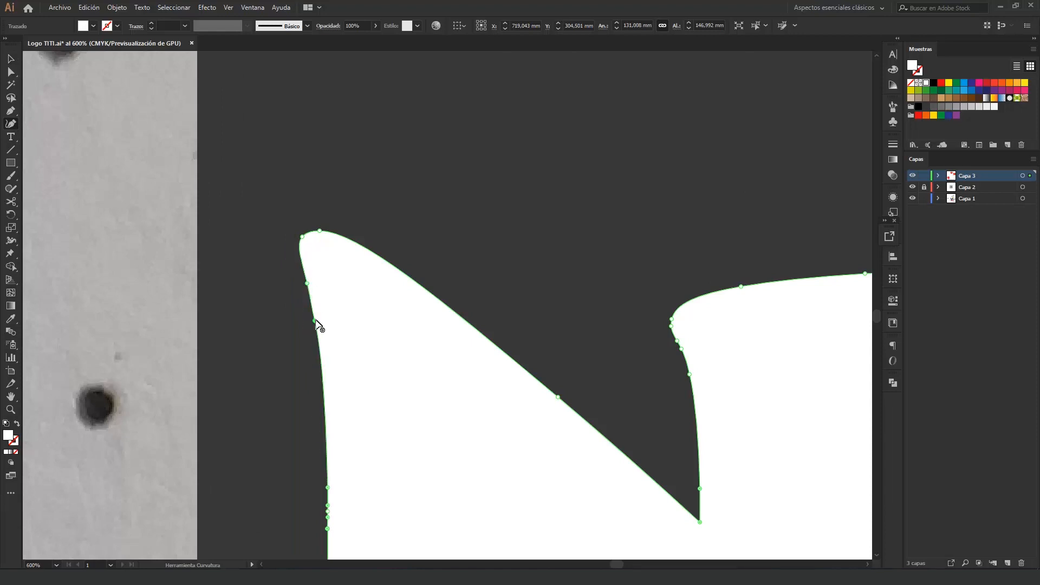
{"action": "left_click_drag", "start_coordinate": [307, 284], "coordinate": [308, 283]}
{"action": "left_click_drag", "start_coordinate": [314, 319], "coordinate": [315, 319]}
{"action": "left_click_drag", "start_coordinate": [307, 283], "coordinate": [302, 276]}
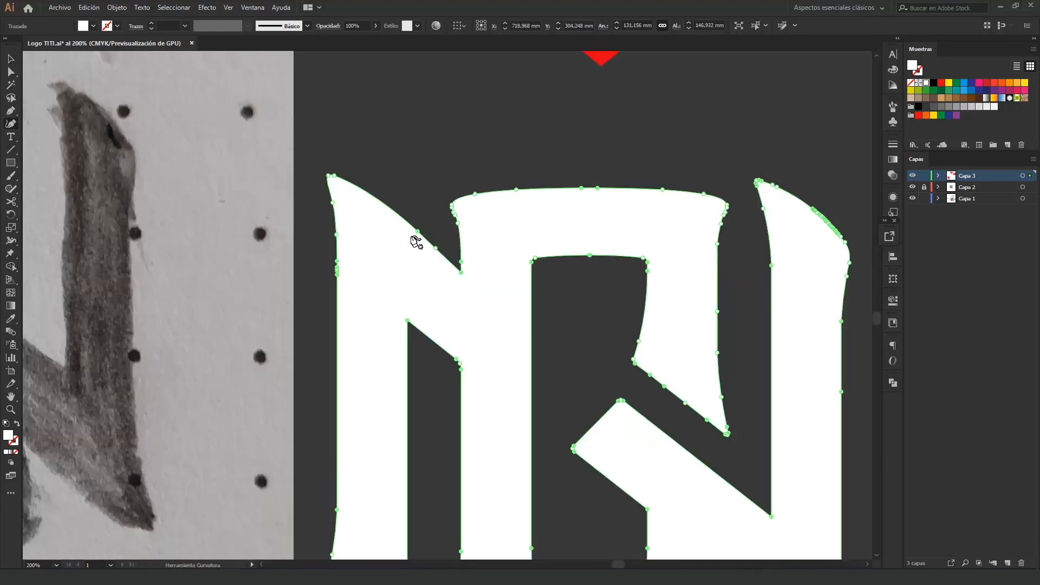
Divide the white monogram copy along the two lines crossing its left stem with Shape Builder, and check its contours in outline view
{"action": "key", "text": "ctrl"}
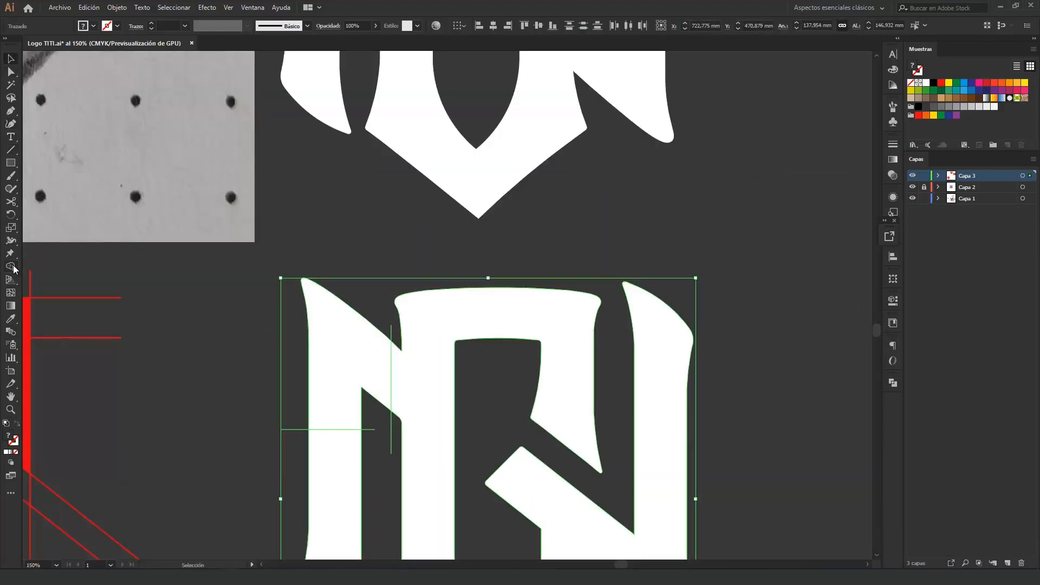
{"action": "left_click", "coordinate": [383, 429]}
{"action": "left_click_drag", "start_coordinate": [360, 350], "coordinate": [620, 288]}
{"action": "left_click_drag", "start_coordinate": [656, 216], "coordinate": [563, 366]}
{"action": "left_click_drag", "start_coordinate": [691, 287], "coordinate": [536, 440]}
{"action": "left_click_drag", "start_coordinate": [469, 423], "coordinate": [488, 197]}
{"action": "left_click", "coordinate": [542, 173]}
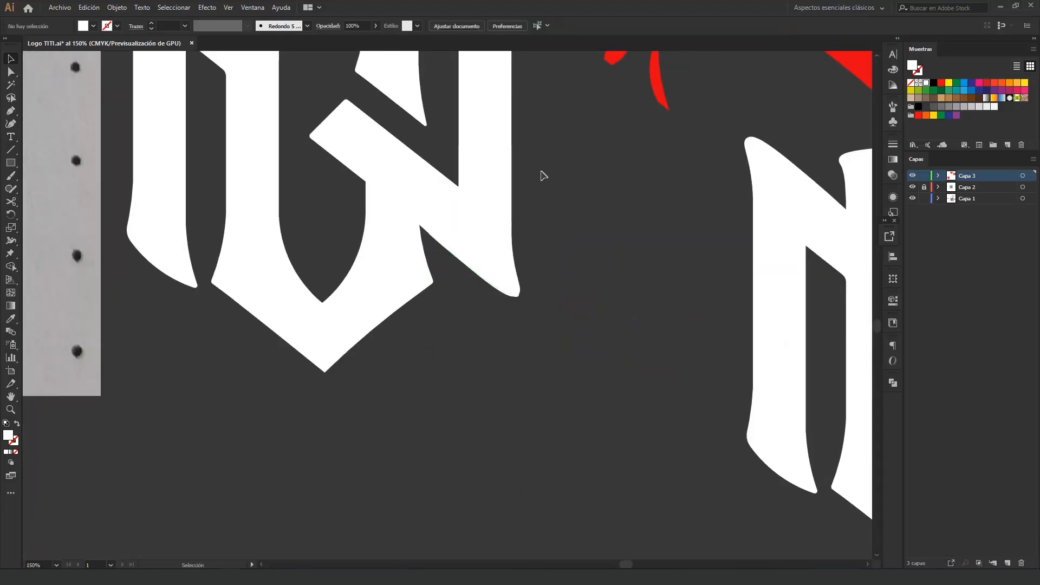
{"action": "key", "text": "ctrl+y"}
{"action": "scroll", "coordinate": [542, 172], "scroll_direction": "up", "scroll_amount": 3}
{"action": "scroll", "coordinate": [343, 131], "scroll_direction": "up", "scroll_amount": 3}
{"action": "left_click_drag", "start_coordinate": [343, 131], "coordinate": [302, 365]}
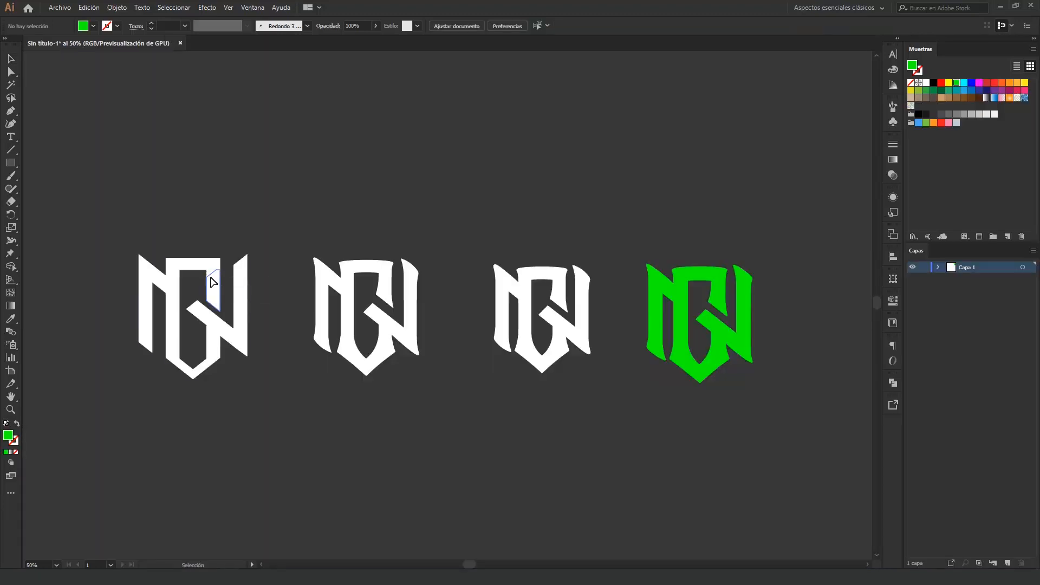
Compare the four monogram versions by selecting each one, and examine the white version on its own
{"action": "left_click", "coordinate": [208, 279]}
{"action": "left_click", "coordinate": [349, 324]}
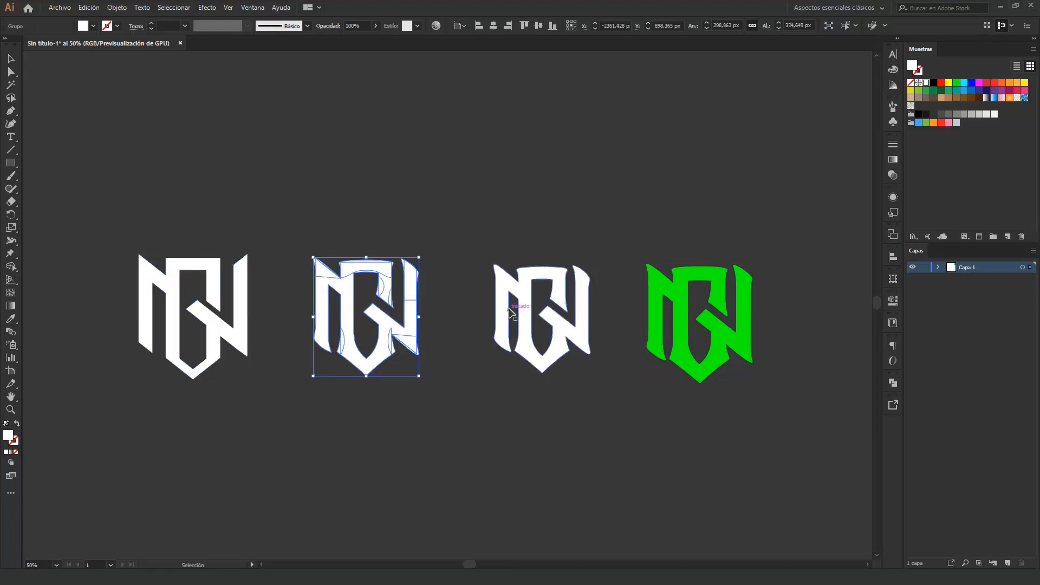
{"action": "left_click", "coordinate": [524, 309]}
{"action": "left_click", "coordinate": [683, 314]}
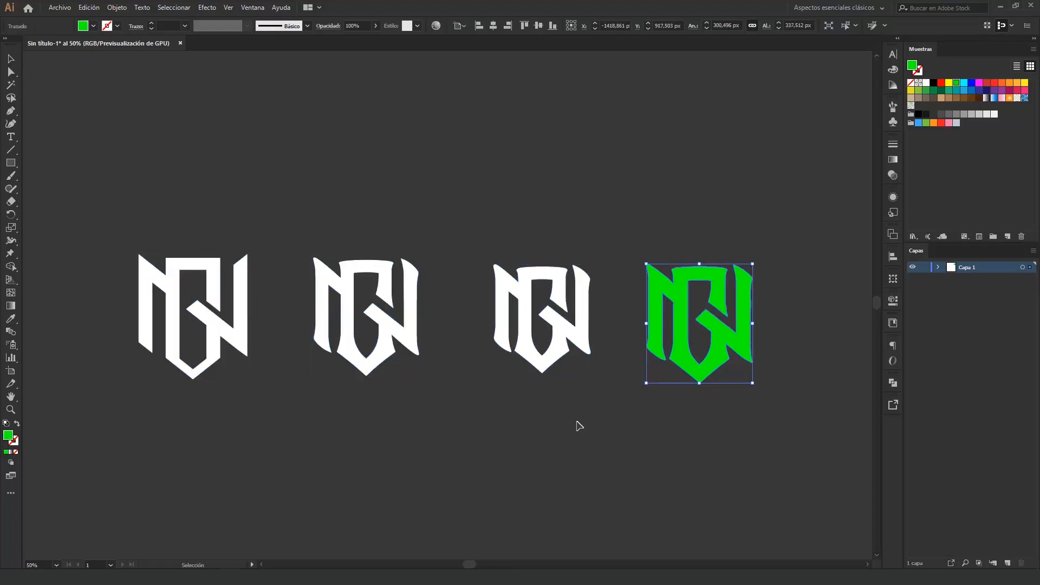
{"action": "left_click", "coordinate": [576, 425]}
{"action": "left_click_drag", "start_coordinate": [516, 374], "coordinate": [480, 62]}
{"action": "left_click_drag", "start_coordinate": [485, 405], "coordinate": [557, 320]}
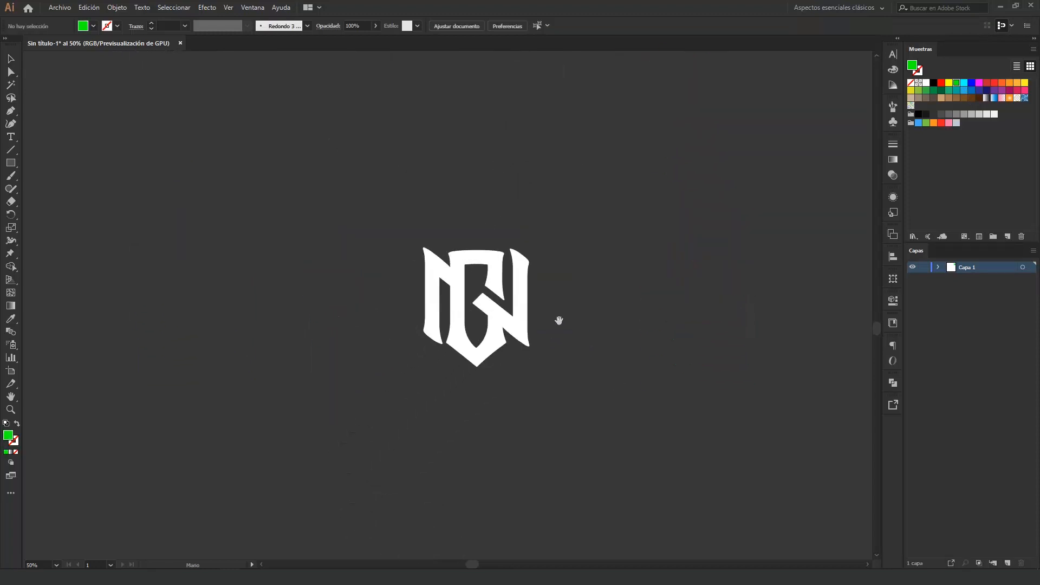
Scale the curved red monogram to about 105 mm wide, and shrink the white version and place it below the red ones
{"action": "left_click", "coordinate": [522, 341]}
{"action": "left_click_drag", "start_coordinate": [529, 367], "coordinate": [617, 450]}
{"action": "left_click", "coordinate": [699, 373]}
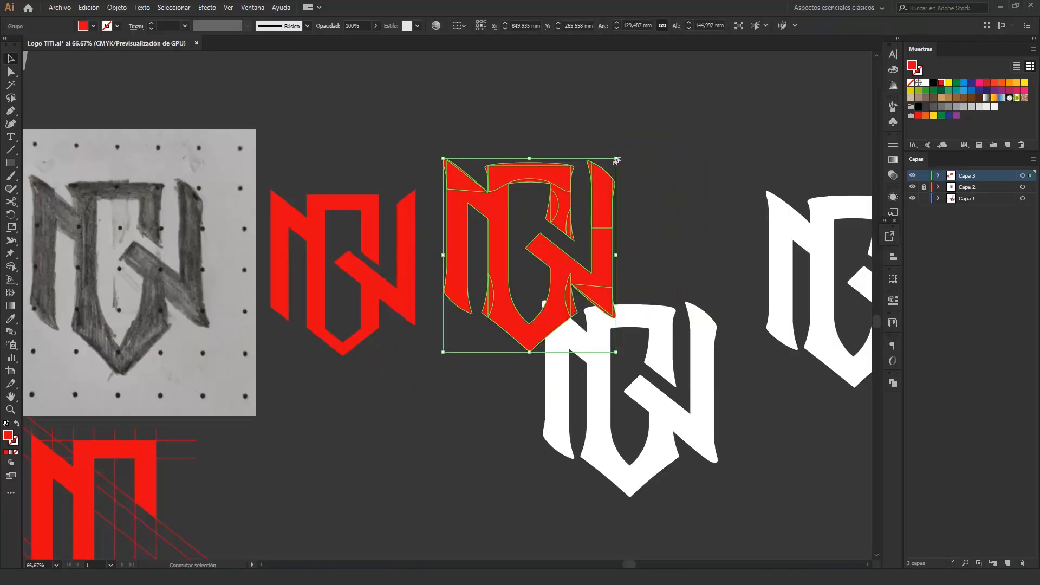
{"action": "mouse_move", "coordinate": [503, 272]}
{"action": "left_mouse_down"}
{"action": "mouse_move", "coordinate": [601, 195]}
{"action": "mouse_move", "coordinate": [506, 274]}
{"action": "mouse_move", "coordinate": [523, 273]}
{"action": "left_mouse_up"}
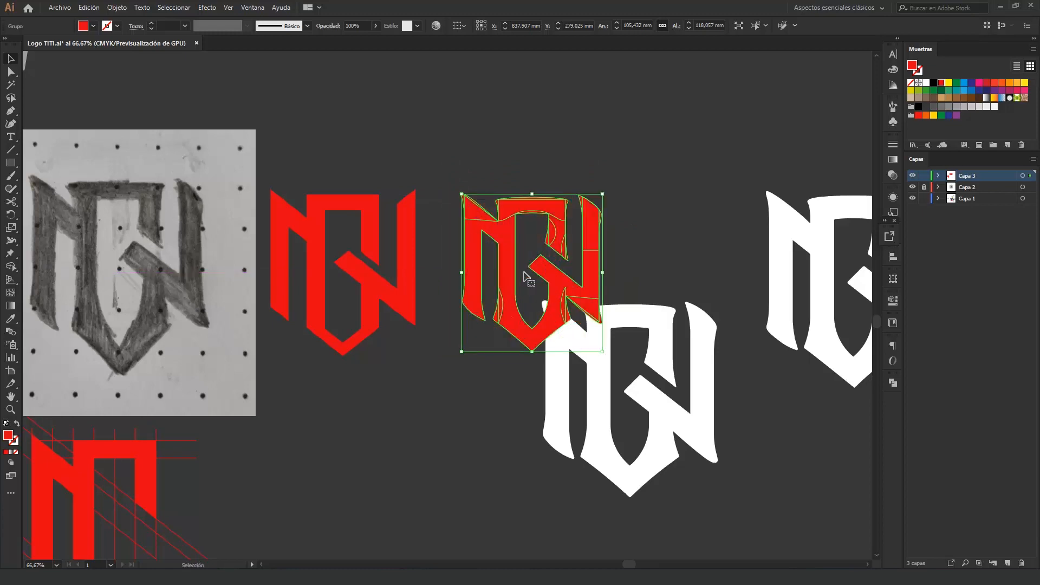
{"action": "left_click", "coordinate": [666, 412]}
{"action": "left_click_drag", "start_coordinate": [621, 424], "coordinate": [457, 510]}
{"action": "left_click_drag", "start_coordinate": [452, 551], "coordinate": [449, 501]}
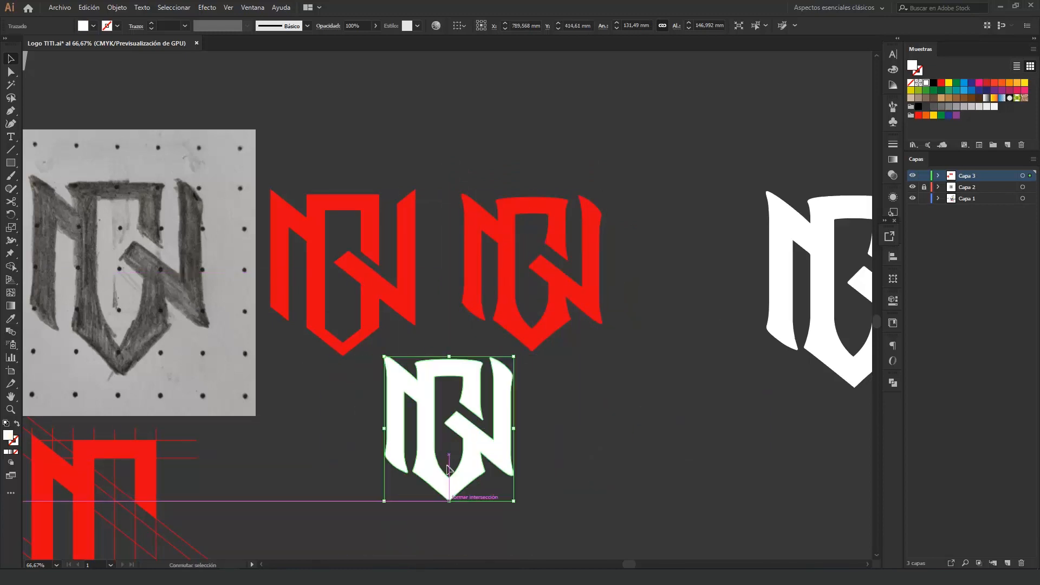
{"action": "left_click_drag", "start_coordinate": [466, 428], "coordinate": [365, 449]}
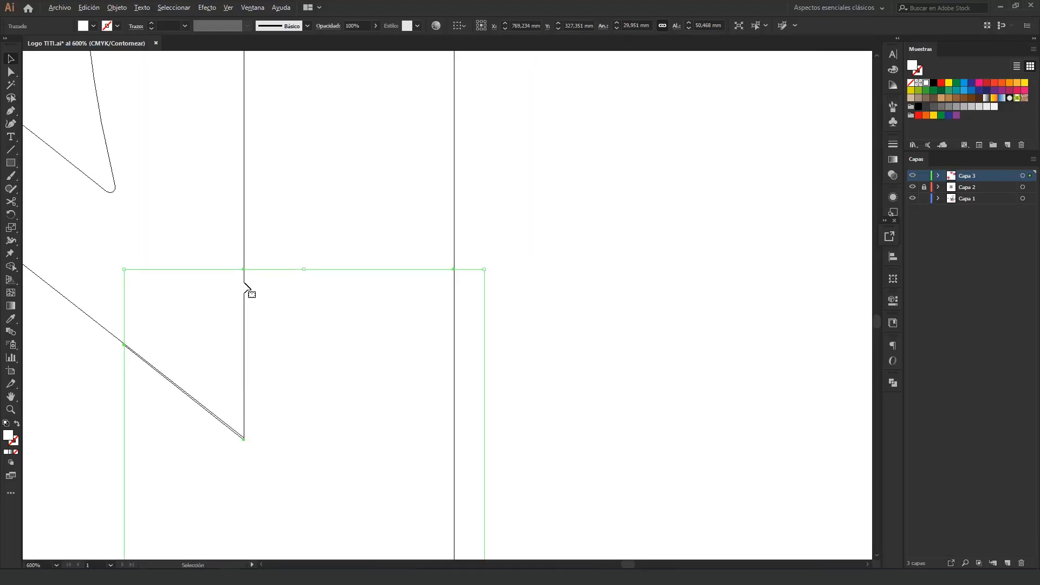
Align the added tail piece of the white monogram's right stem with the existing contours in outline view
{"action": "scroll", "coordinate": [223, 332], "scroll_direction": "up", "scroll_amount": 2}
{"action": "left_click_drag", "start_coordinate": [247, 363], "coordinate": [515, 288]}
{"action": "left_click_drag", "start_coordinate": [271, 305], "coordinate": [272, 302]}
{"action": "left_click", "coordinate": [626, 409]}
{"action": "left_click_drag", "start_coordinate": [627, 409], "coordinate": [464, 260]}
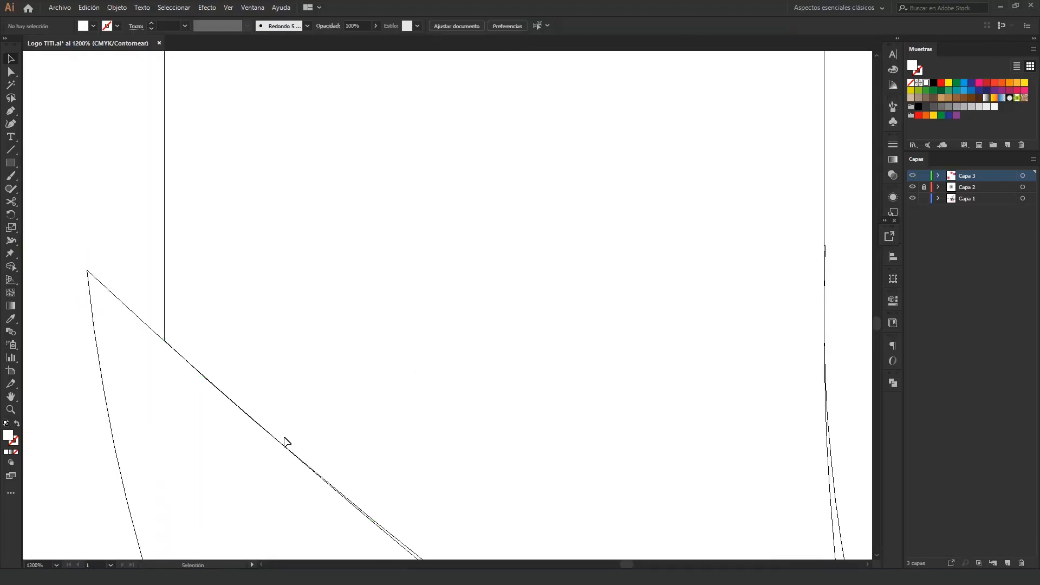
{"action": "left_click_drag", "start_coordinate": [285, 441], "coordinate": [129, 238]}
Return to the normal preview and remove two leftover slivers at the right stem's lower tail with the Shape Builder tool
{"action": "key", "text": "ctrl+y"}
{"action": "scroll", "coordinate": [471, 276], "scroll_direction": "down", "scroll_amount": 4}
{"action": "left_click_drag", "start_coordinate": [433, 398], "coordinate": [553, 302]}
{"action": "key", "text": "shift+m"}
{"action": "left_click", "coordinate": [477, 404], "text": "alt"}
{"action": "left_click", "coordinate": [514, 387], "text": "alt"}
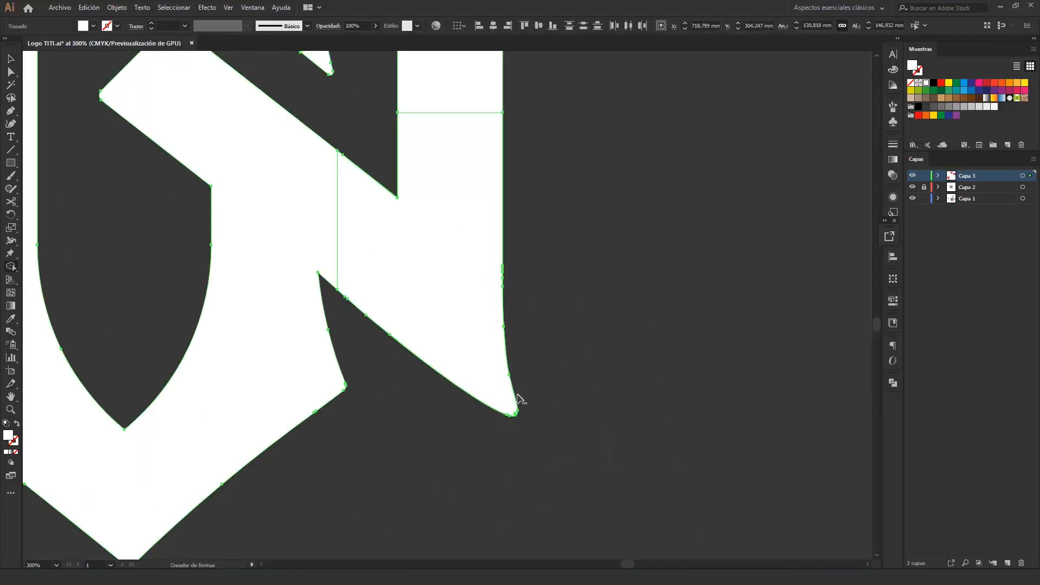
{"action": "key", "text": "v"}
{"action": "left_click", "coordinate": [161, 332]}
{"action": "scroll", "coordinate": [485, 425], "scroll_direction": "up", "scroll_amount": 2}
{"action": "mouse_move", "coordinate": [485, 425]}
{"action": "left_mouse_down"}
{"action": "mouse_move", "coordinate": [548, 463]}
{"action": "mouse_move", "coordinate": [477, 390]}
{"action": "left_mouse_up"}
{"action": "key", "text": "ctrl+1"}
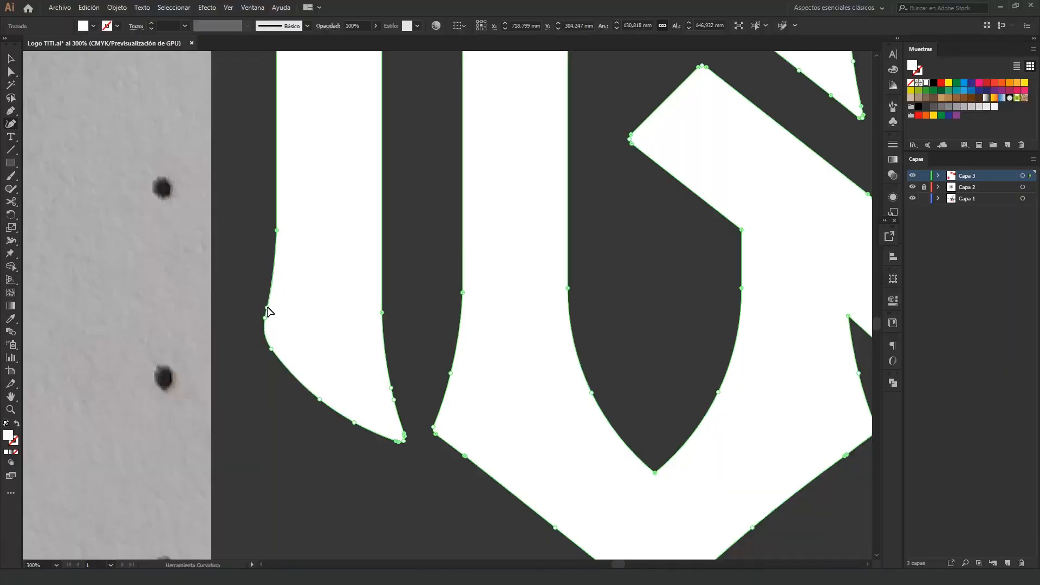
Reshape the outer corner of the left stem's foot by shifting its curve anchors and deleting the surplus anchor
{"action": "left_click_drag", "start_coordinate": [264, 340], "coordinate": [264, 339]}
{"action": "left_click_drag", "start_coordinate": [270, 297], "coordinate": [266, 321]}
{"action": "left_click", "coordinate": [272, 349]}
{"action": "key", "text": "Delete"}
{"action": "double_click", "coordinate": [267, 321]}
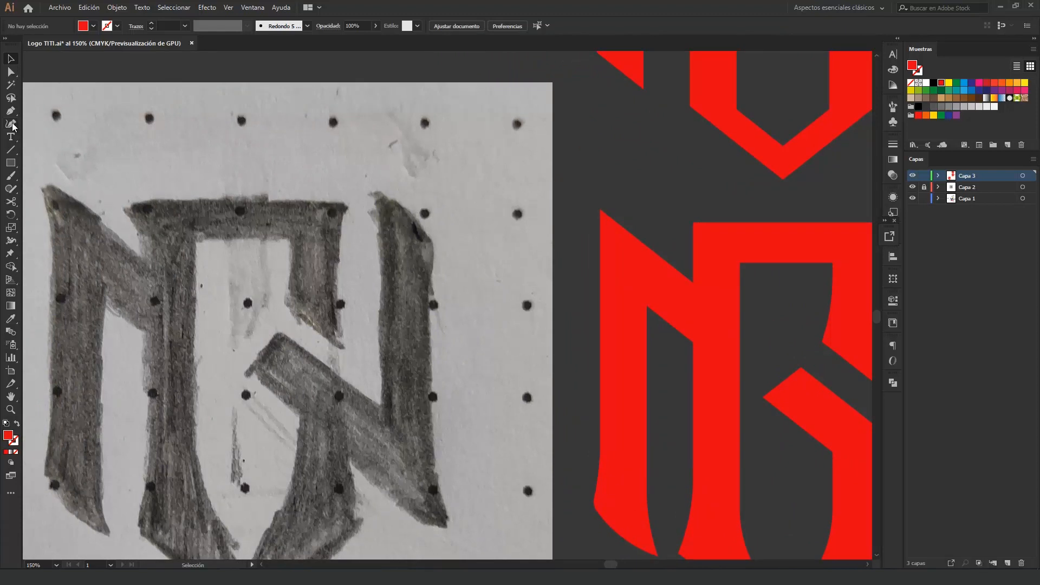
Draw a pointed curved flare over the red monogram's upper-left corner with the Curvature tool
{"action": "left_click", "coordinate": [599, 266]}
{"action": "left_click", "coordinate": [585, 211]}
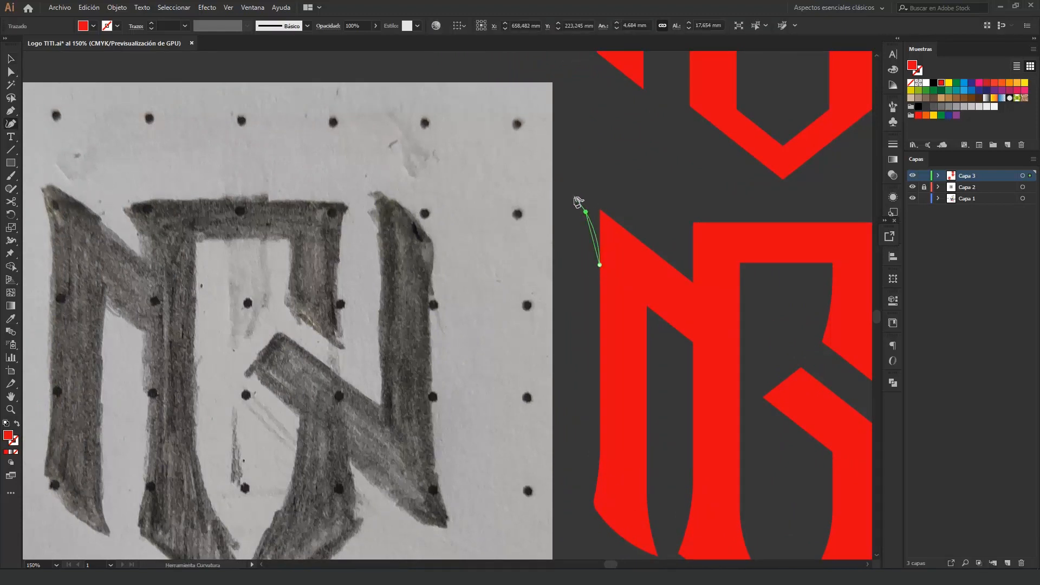
{"action": "left_click", "coordinate": [582, 203]}
{"action": "left_click", "coordinate": [601, 201]}
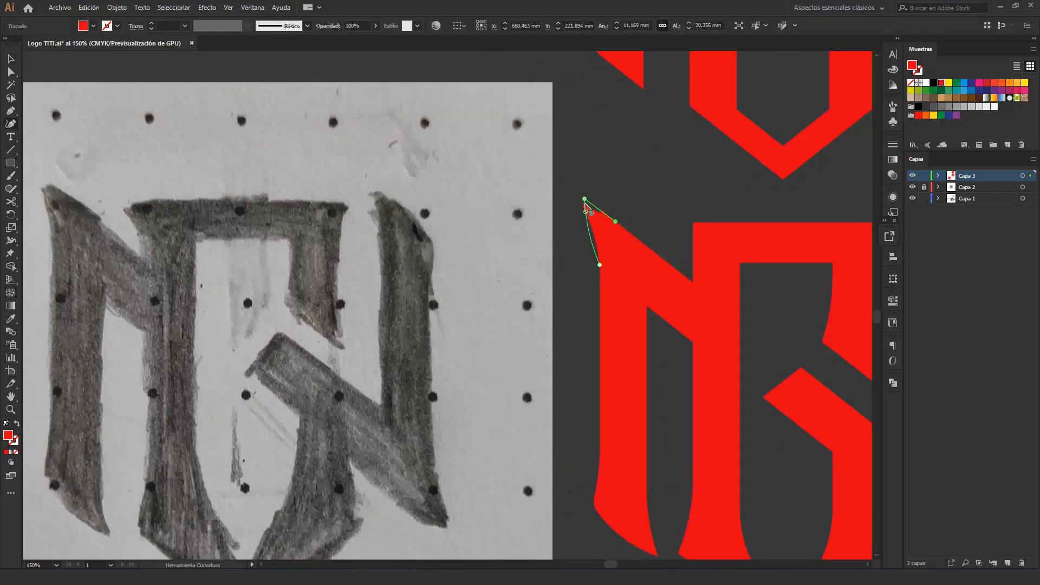
{"action": "left_click", "coordinate": [600, 265]}
{"action": "scroll", "coordinate": [371, 284], "scroll_direction": "up", "scroll_amount": 1}
{"action": "left_click_drag", "start_coordinate": [544, 365], "coordinate": [296, 322]}
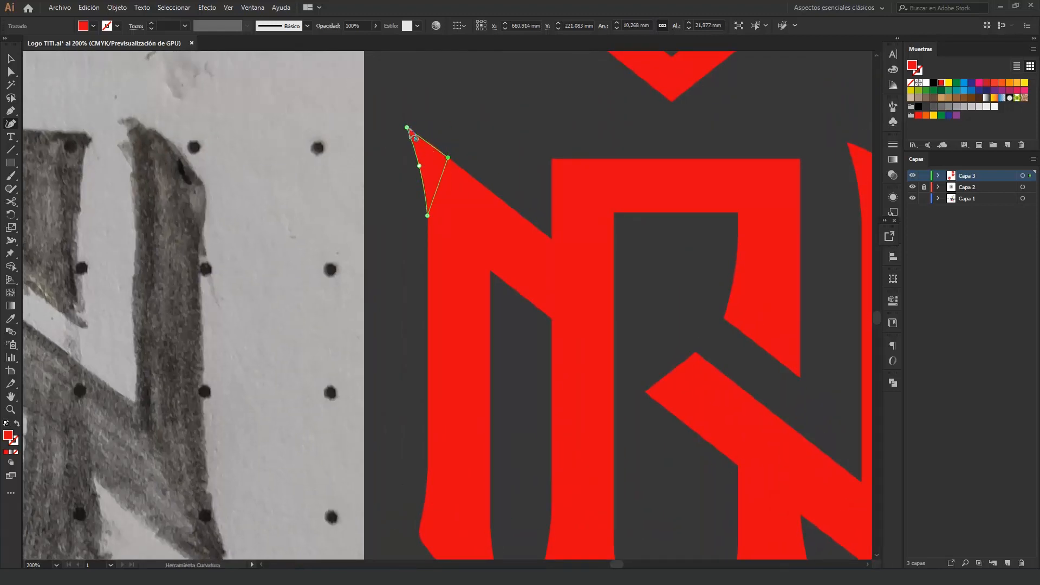
Try rounding the tip of the flare at the red monogram's upper-left corner
{"action": "key", "text": "a"}
{"action": "left_click_drag", "start_coordinate": [417, 137], "coordinate": [418, 138]}
{"action": "left_click", "coordinate": [439, 122]}
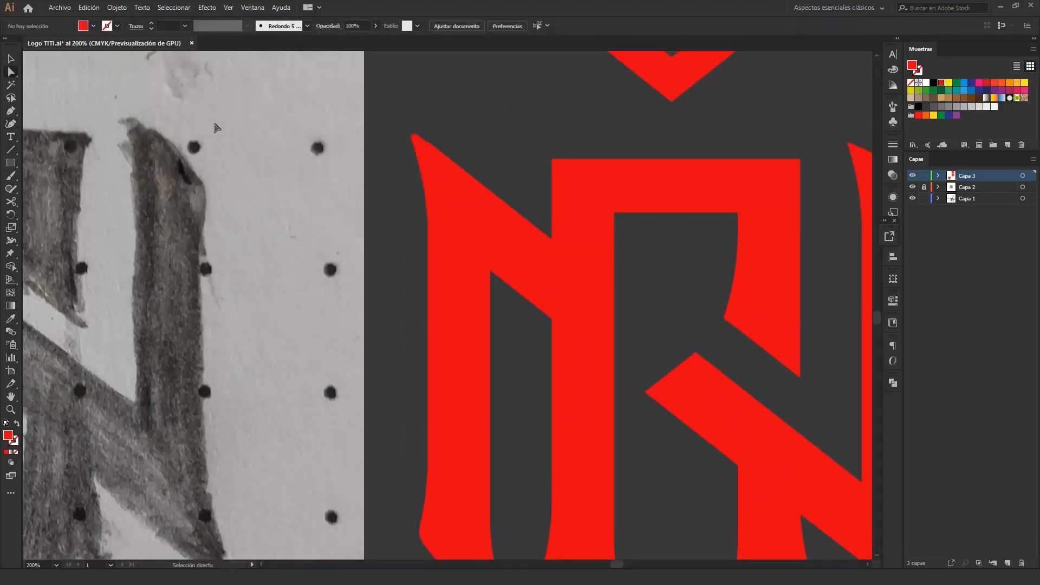
{"action": "key", "text": "ctrl+z"}
Shorten the flare to about 15 mm tall in outline view, fitting its anchors to the stem's edge and top corner
{"action": "left_click", "coordinate": [11, 124]}
{"action": "key", "text": "ctrl+y"}
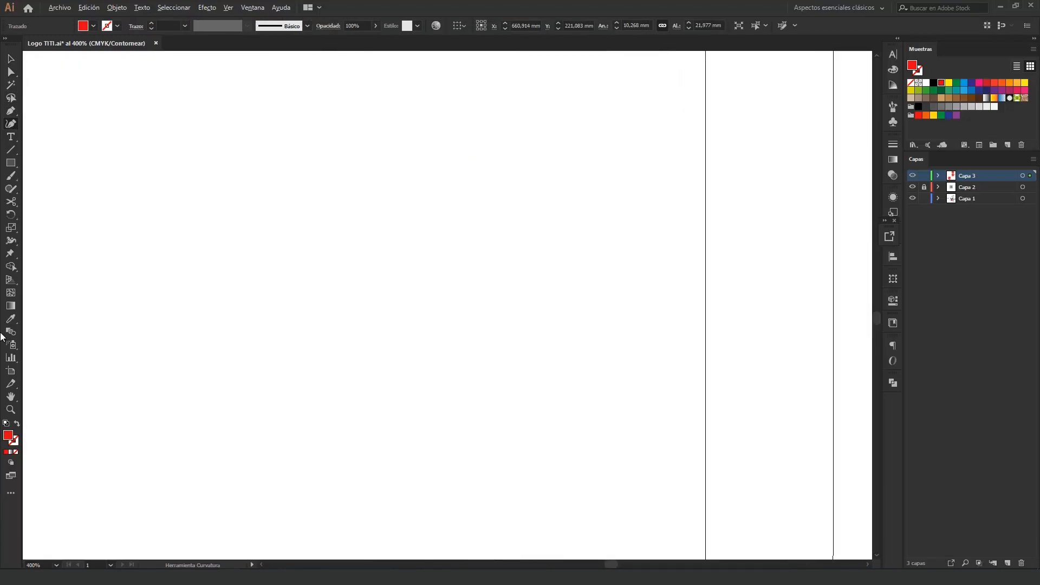
{"action": "scroll", "coordinate": [432, 162], "scroll_direction": "up", "scroll_amount": 2}
{"action": "left_click_drag", "start_coordinate": [428, 196], "coordinate": [428, 194]}
{"action": "left_click_drag", "start_coordinate": [387, 164], "coordinate": [386, 172]}
{"action": "left_click_drag", "start_coordinate": [410, 241], "coordinate": [415, 239]}
{"action": "left_click_drag", "start_coordinate": [426, 341], "coordinate": [427, 289]}
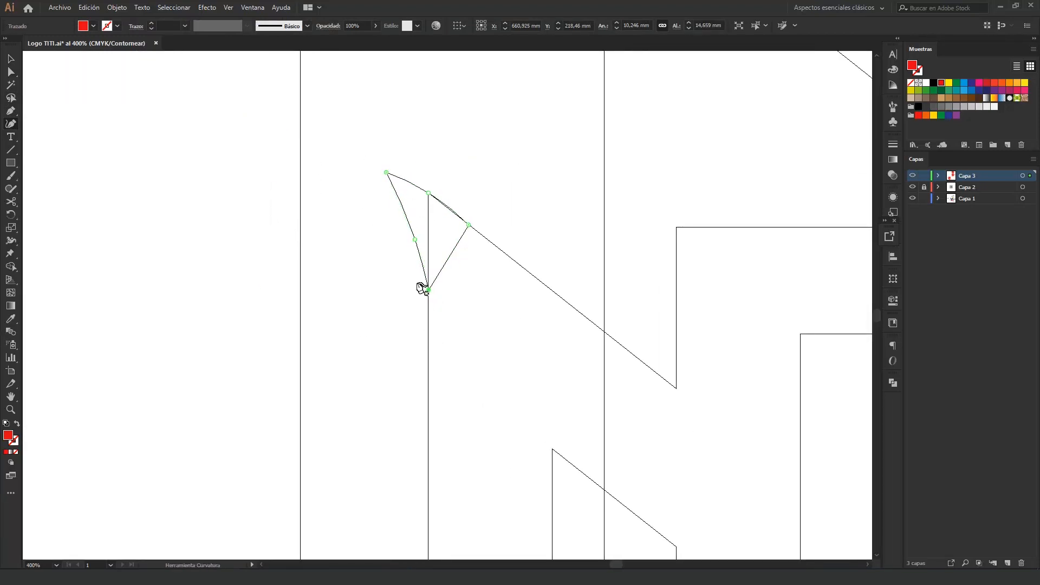
Extend the flare along the diagonal edge to about 25 mm wide, bring its tip closer to the stem, and delete an anchor
{"action": "left_click_drag", "start_coordinate": [414, 240], "coordinate": [413, 225]}
{"action": "left_click_drag", "start_coordinate": [402, 179], "coordinate": [403, 179]}
{"action": "left_click_drag", "start_coordinate": [468, 224], "coordinate": [603, 331]}
{"action": "left_click_drag", "start_coordinate": [428, 193], "coordinate": [513, 252]}
{"action": "left_click_drag", "start_coordinate": [414, 225], "coordinate": [419, 227]}
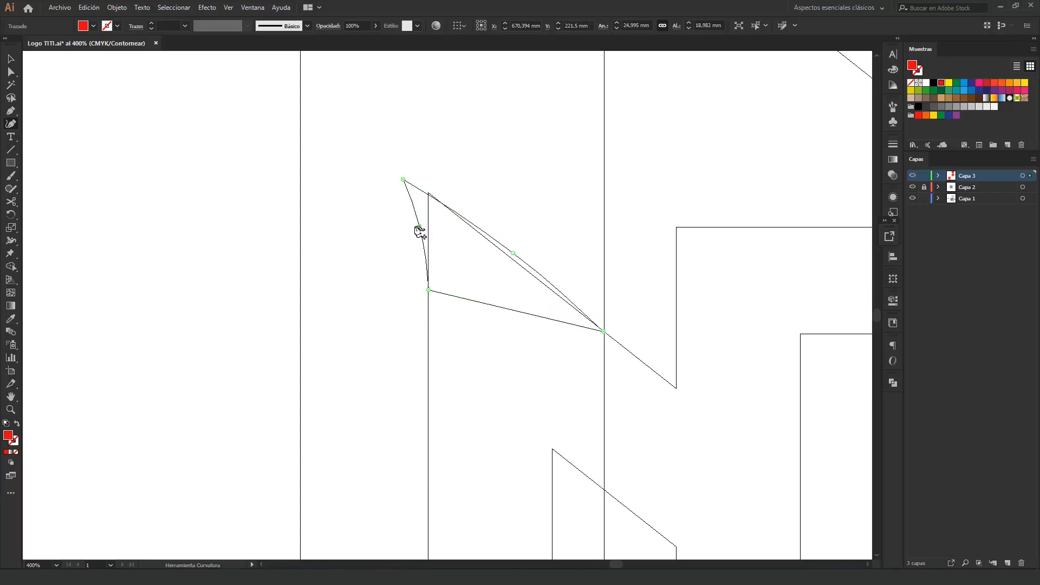
{"action": "key", "text": "Delete"}
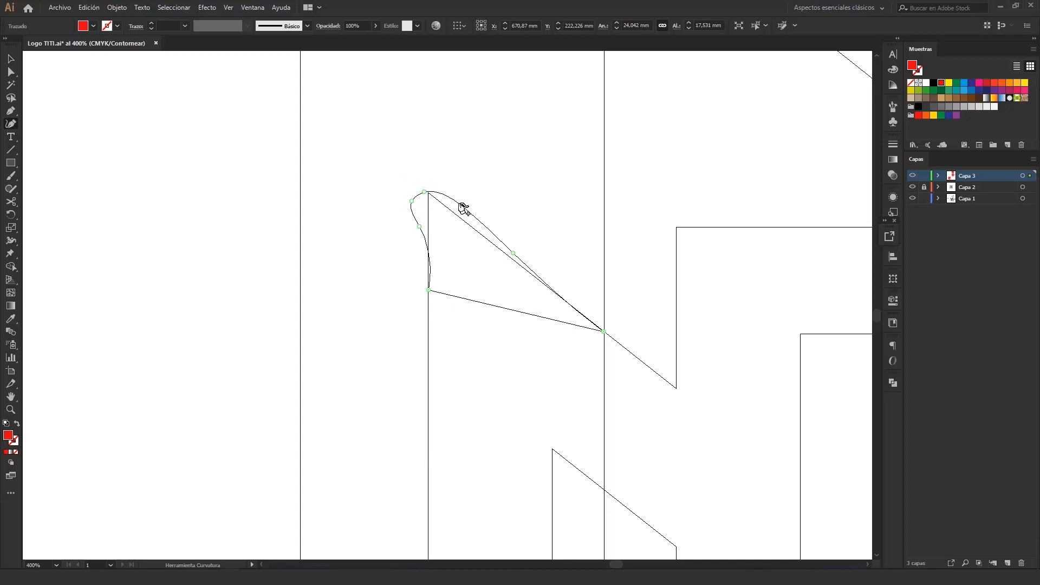